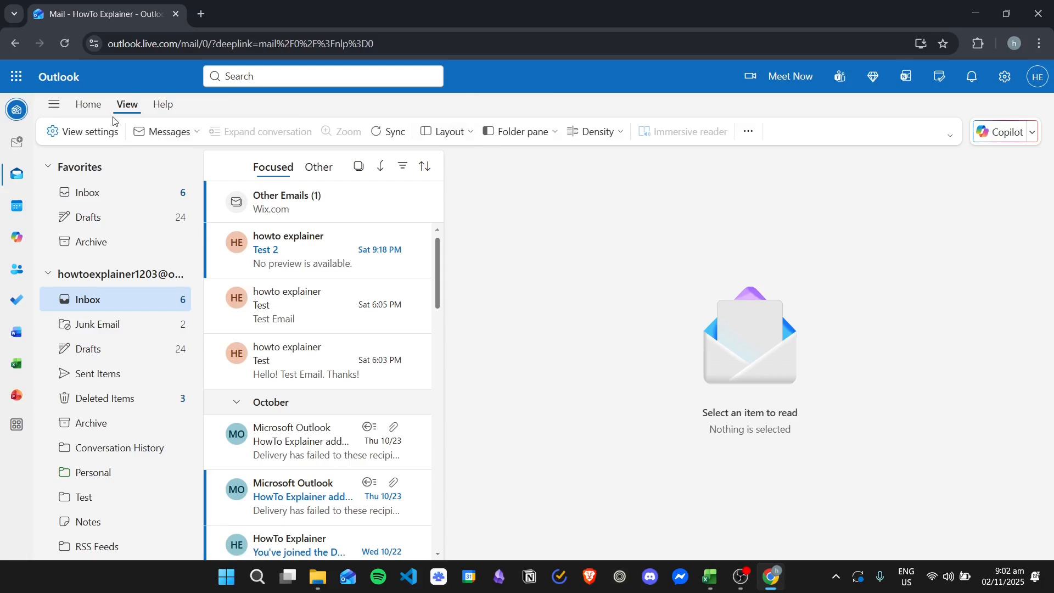
# Review the mail Layout settings from Focused Inbox through Animations, and close the settings
pyautogui.click(93, 137)
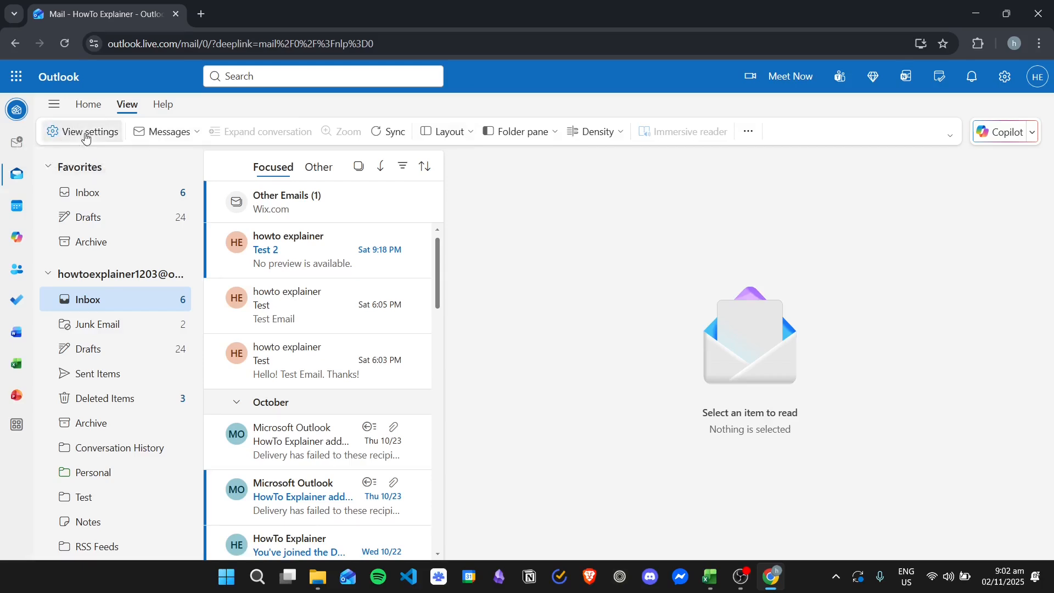
pyautogui.scroll(-5, 560, 251)
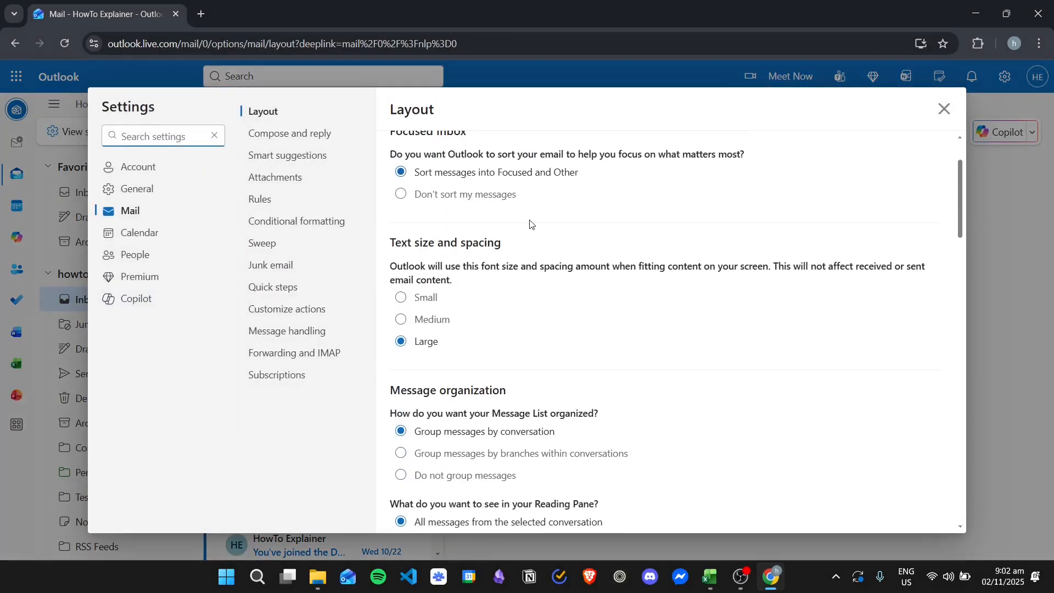
pyautogui.scroll(-6, 604, 236)
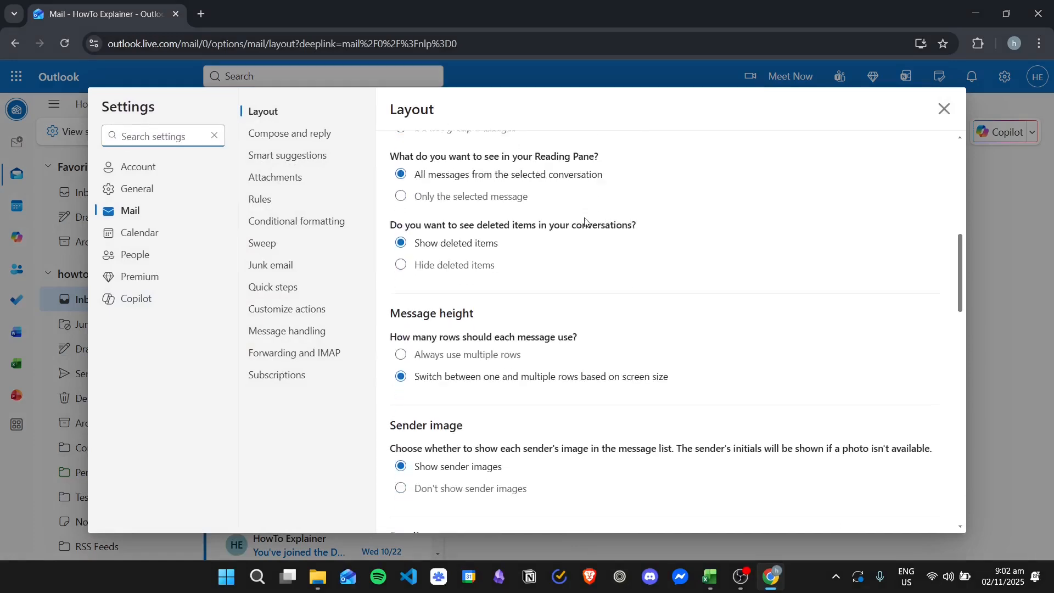
pyautogui.scroll(-5, 590, 247)
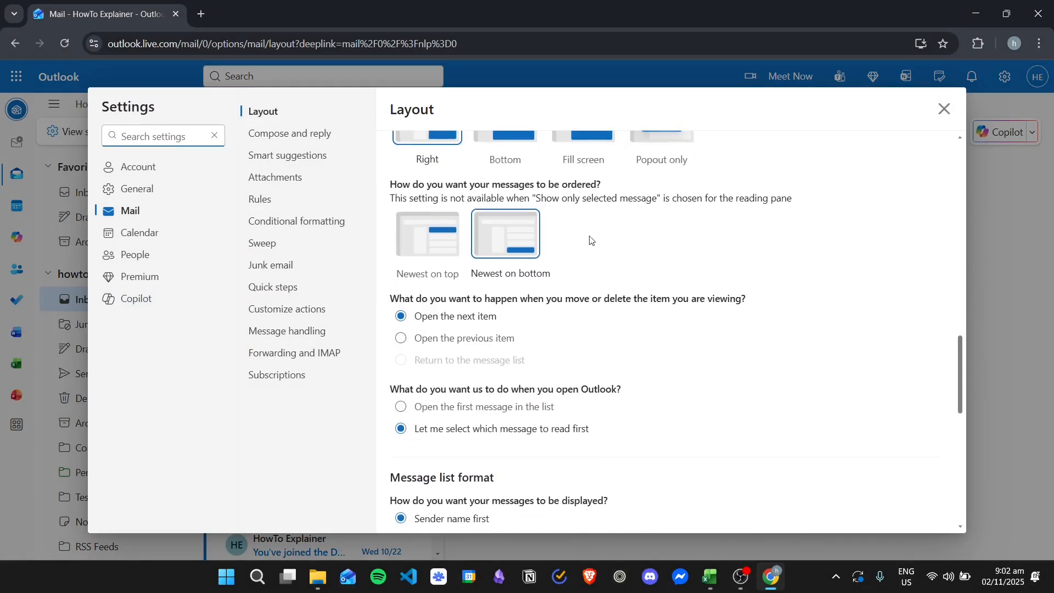
pyautogui.scroll(2, 616, 251)
pyautogui.scroll(-7, 549, 269)
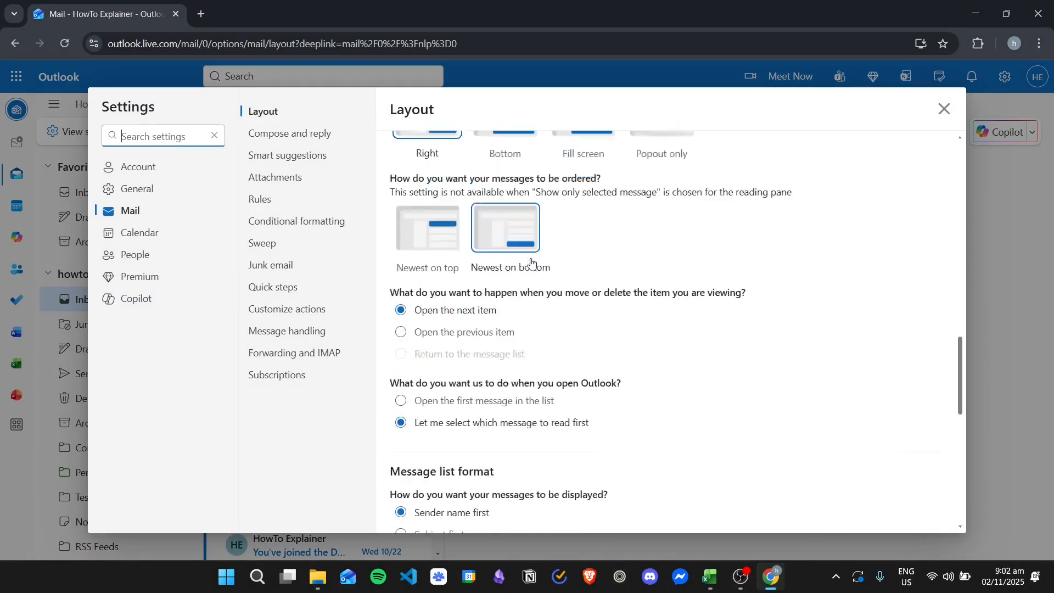
pyautogui.scroll(-4, 543, 263)
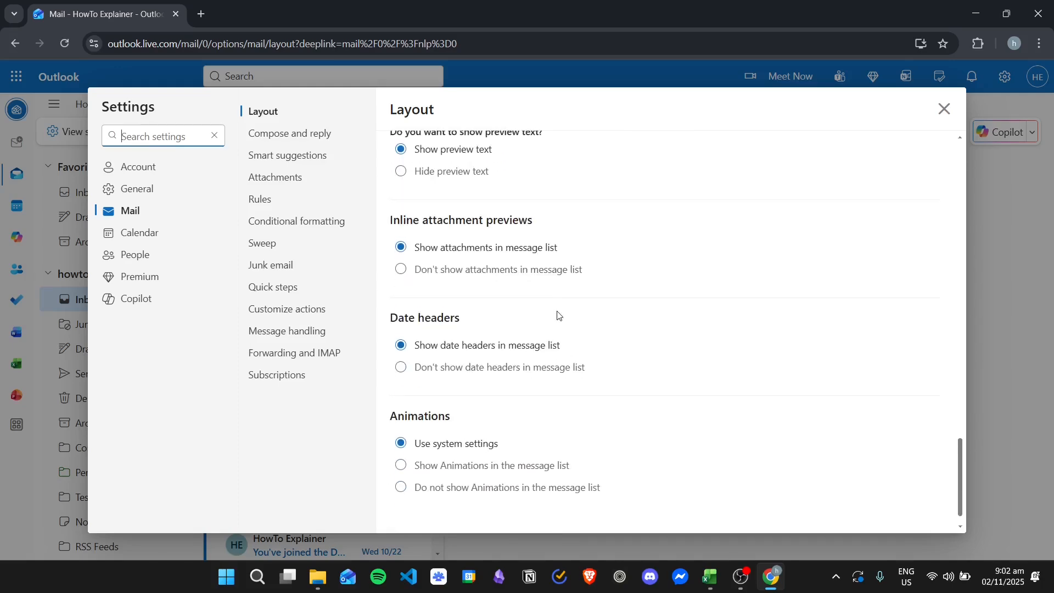
pyautogui.scroll(15, 528, 336)
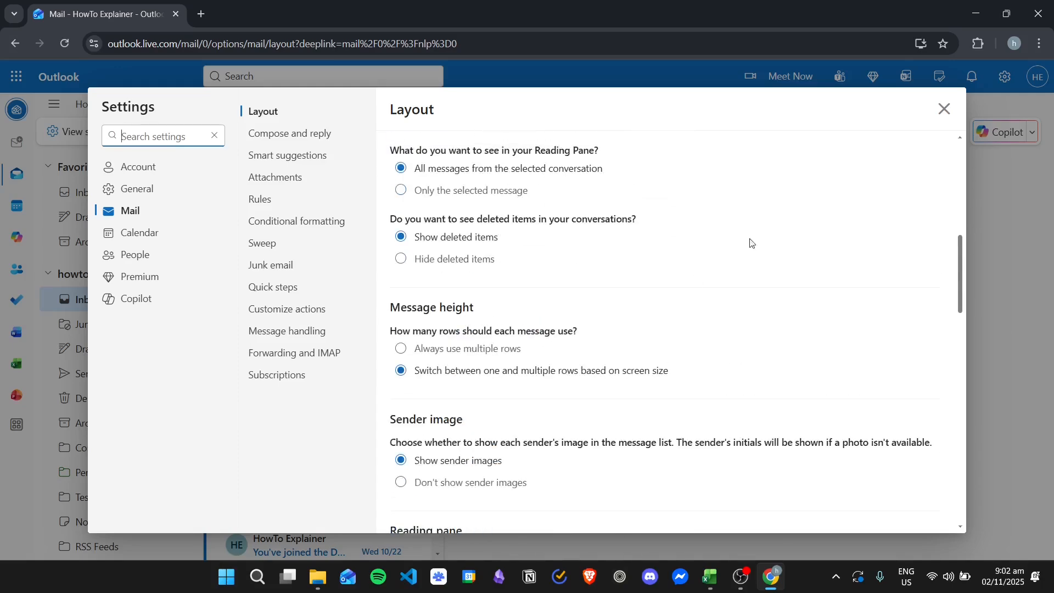
pyautogui.click(945, 109)
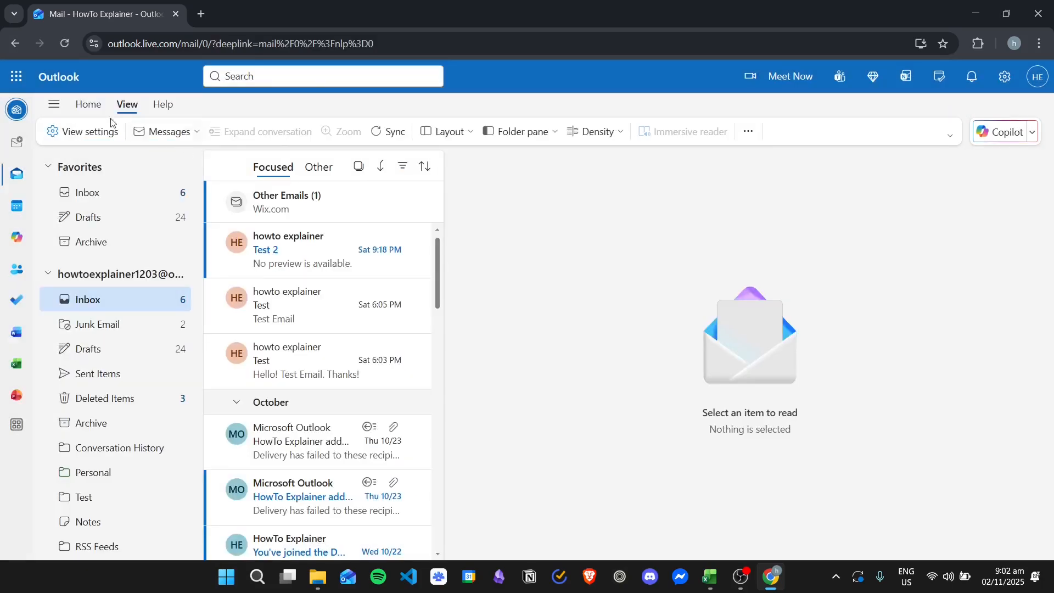
# Set the message list to group messages by branches within conversations
pyautogui.click(184, 133)
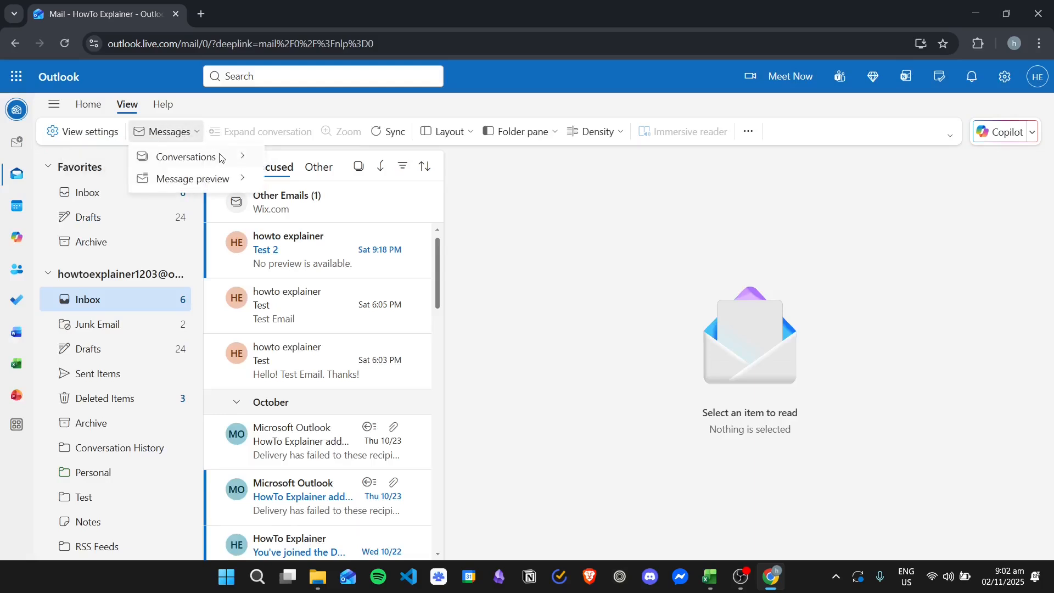
pyautogui.moveTo(224, 160)
pyautogui.moveTo(309, 162)
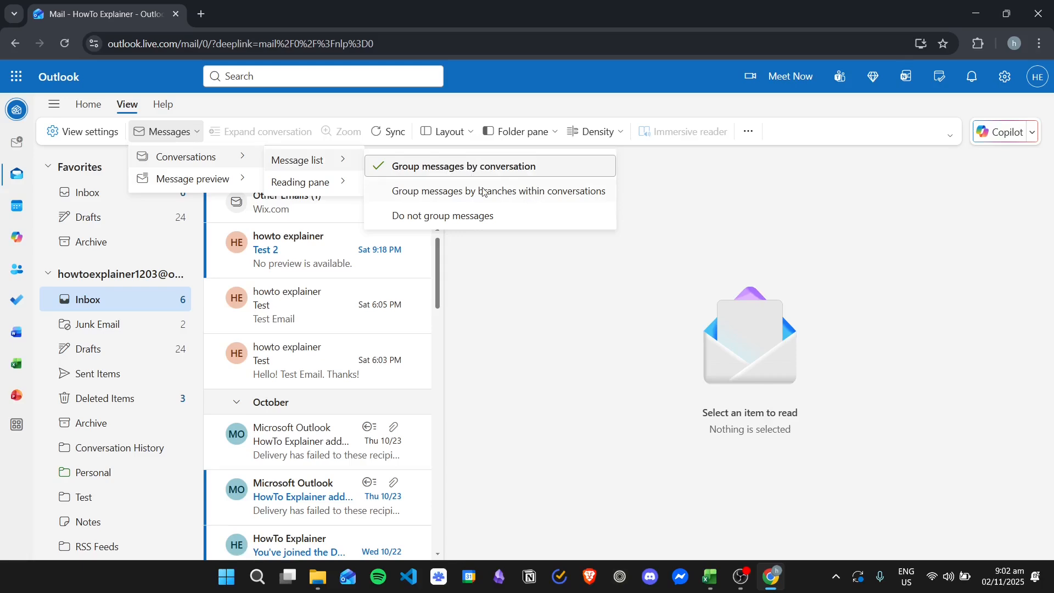
pyautogui.click(518, 193)
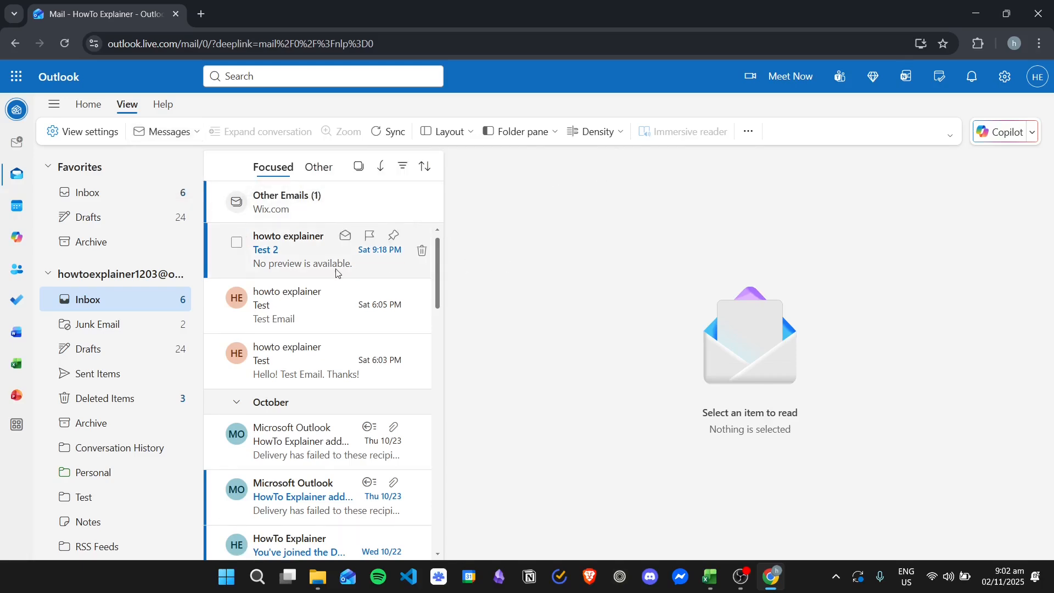
# Open the Email Thread conversation in the inbox and look through its messages
pyautogui.scroll(-5, 341, 275)
pyautogui.scroll(-1, 335, 291)
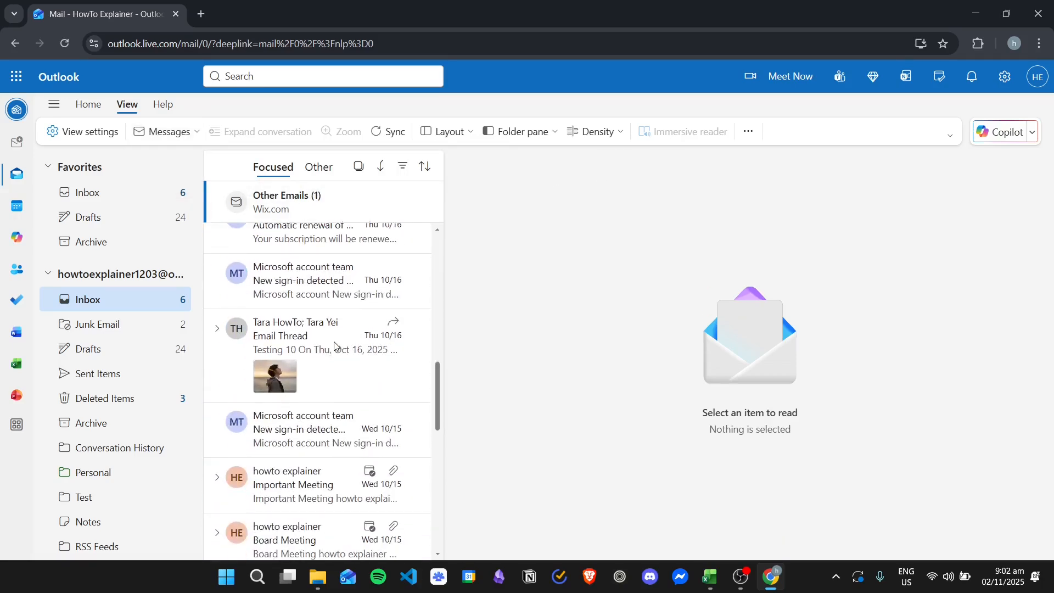
pyautogui.click(337, 346)
pyautogui.scroll(8, 665, 311)
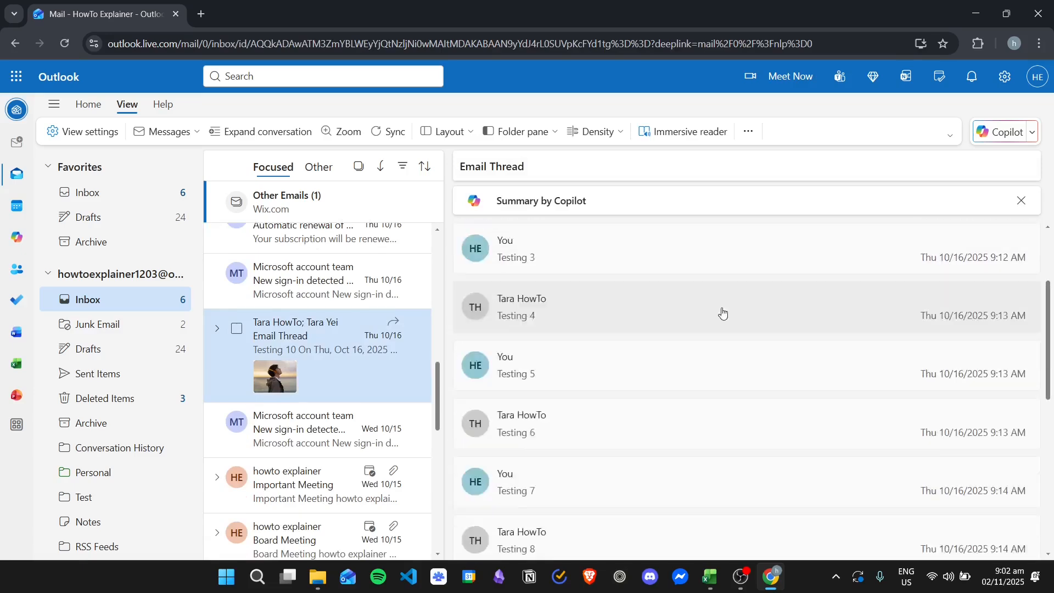
pyautogui.scroll(-8, 653, 277)
pyautogui.scroll(5, 448, 235)
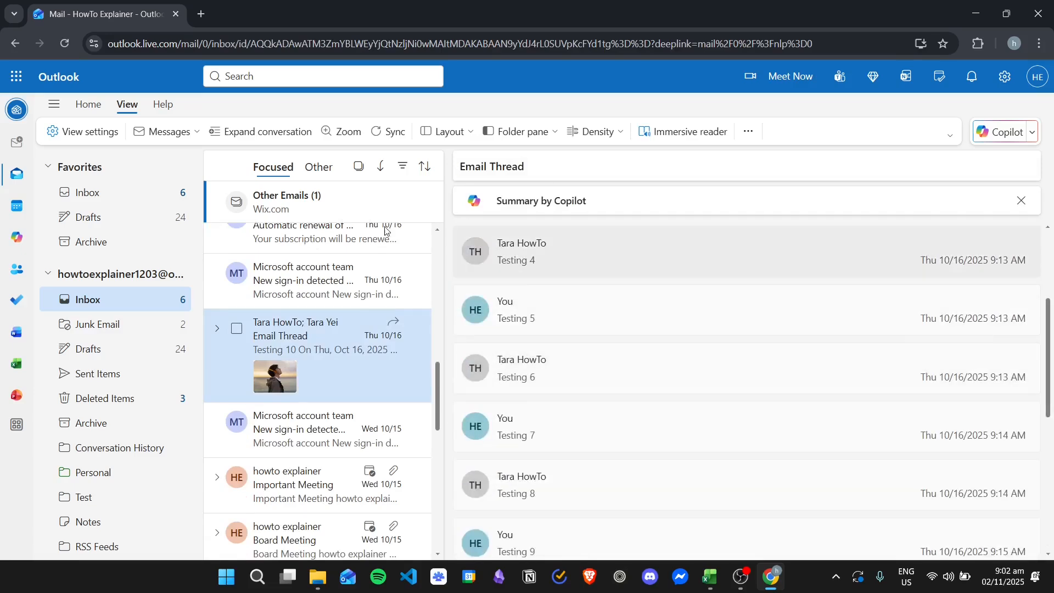
# Set the message list's conversation option to Do not group messages
pyautogui.click(168, 132)
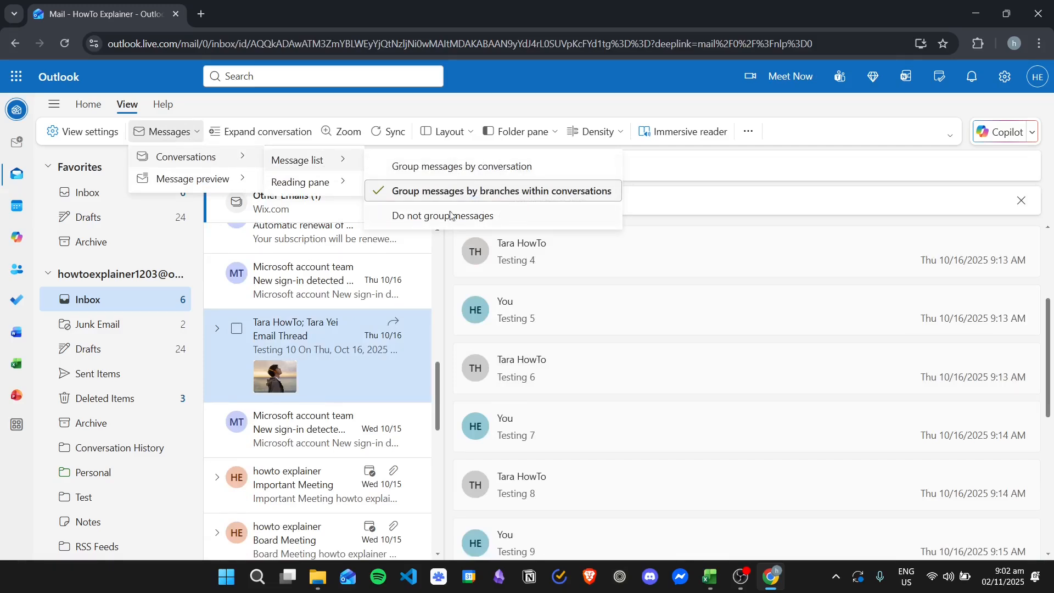
pyautogui.click(494, 217)
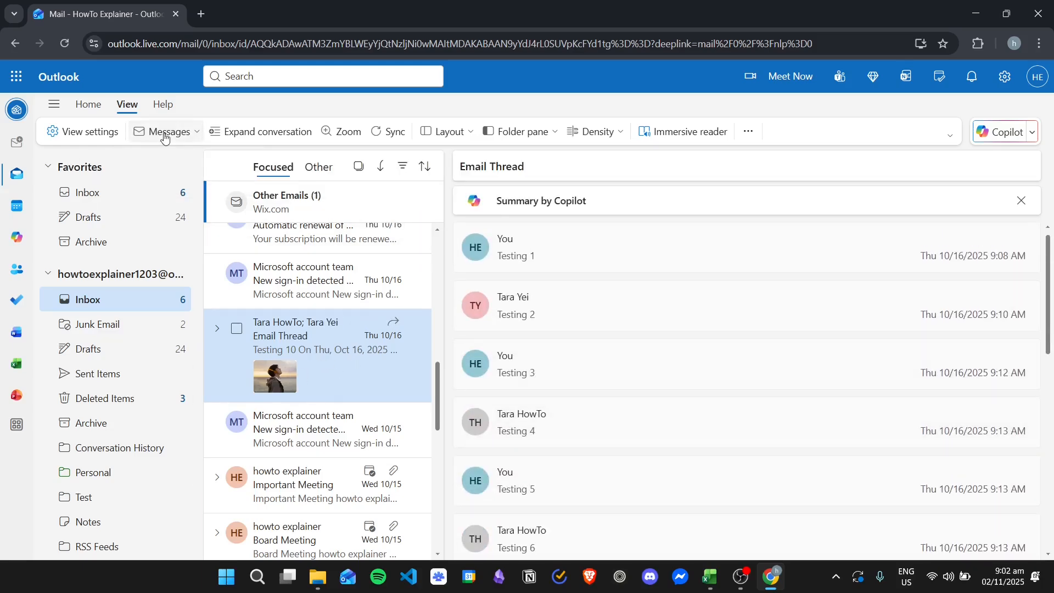
pyautogui.click(164, 132)
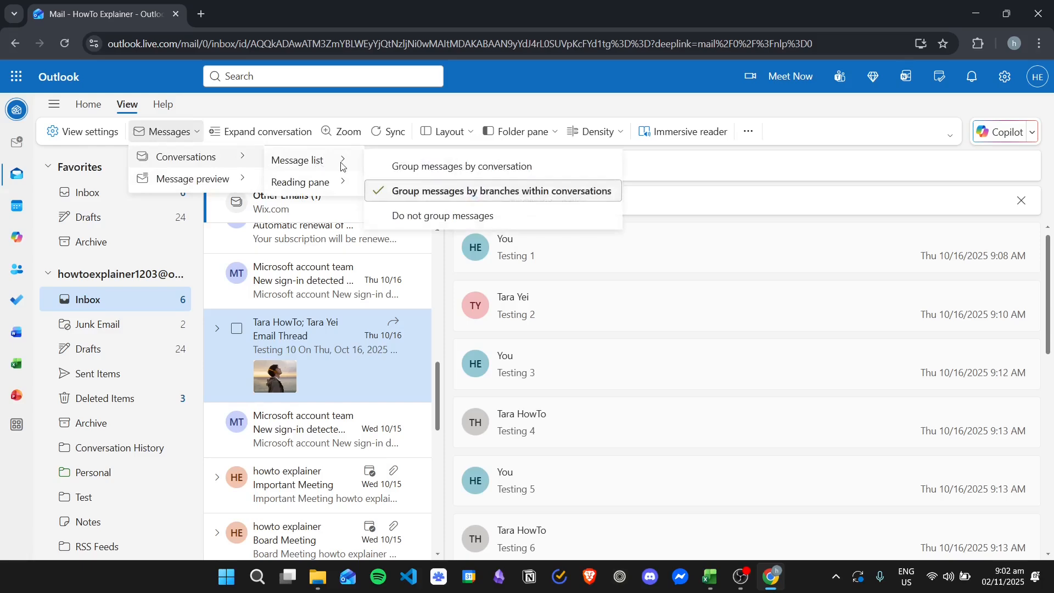
pyautogui.click(485, 217)
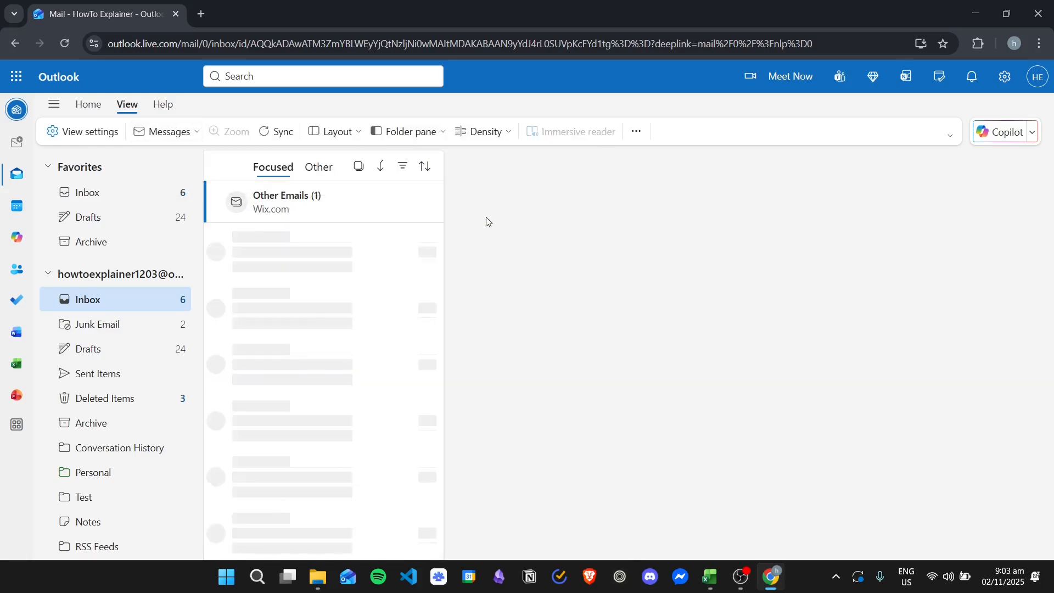
# Open the separate Re: Email Thread replies Testing 10, 8, 6 and 4 one by one, read them, and return to Testing 10
pyautogui.scroll(-5, 320, 297)
pyautogui.scroll(-4, 320, 296)
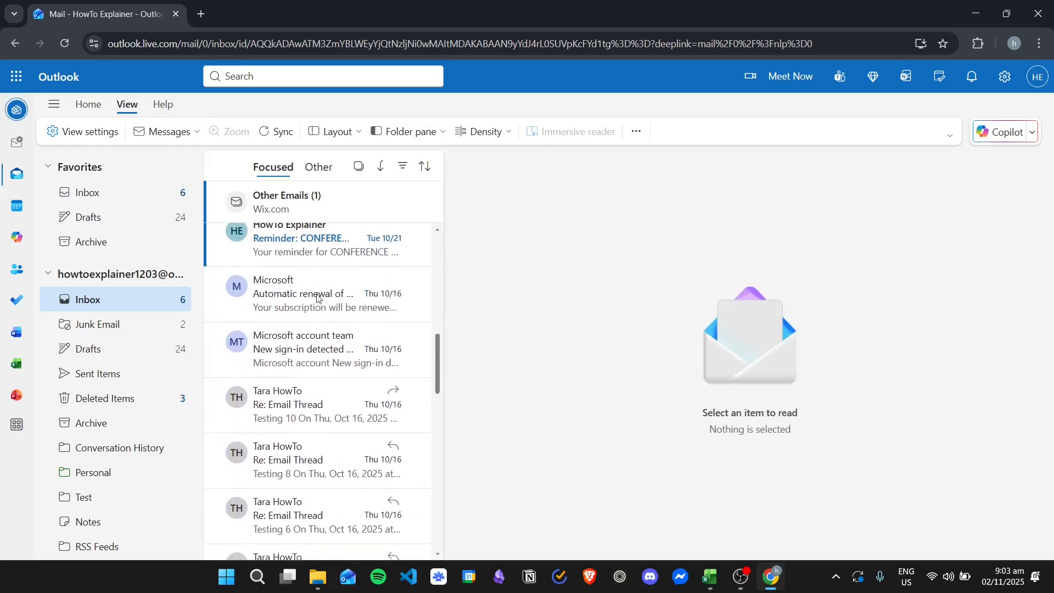
pyautogui.click(297, 340)
pyautogui.scroll(-10, 597, 299)
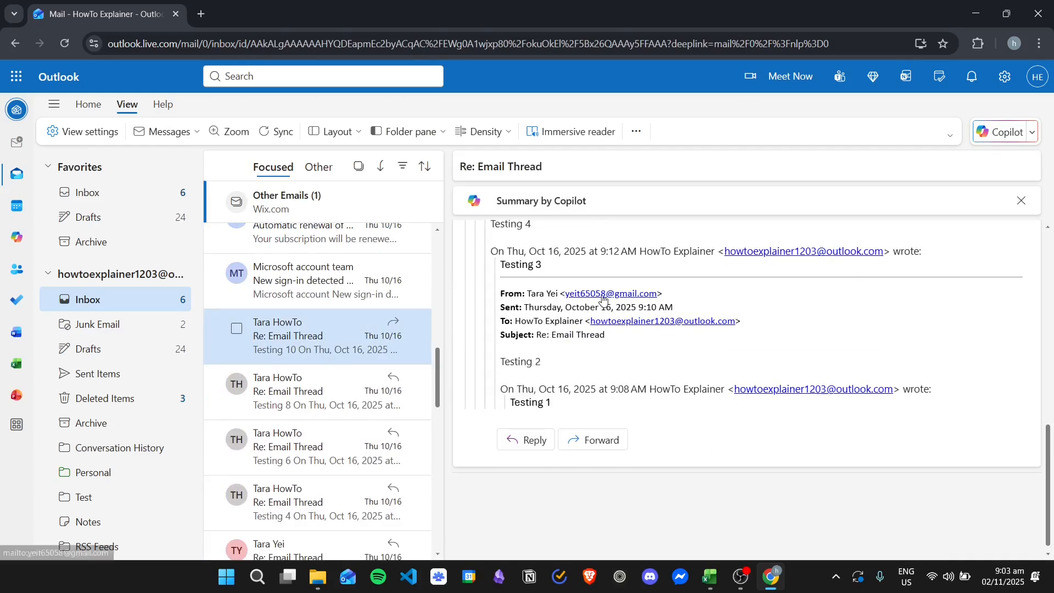
pyautogui.scroll(6, 603, 302)
pyautogui.click(276, 388)
pyautogui.scroll(-10, 582, 384)
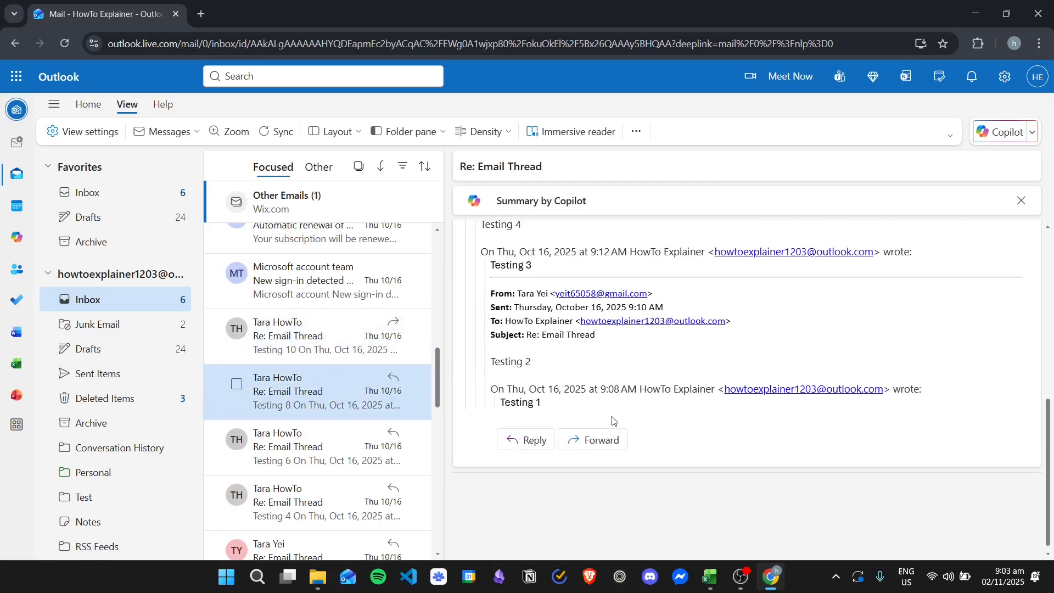
pyautogui.scroll(10, 689, 379)
pyautogui.click(310, 447)
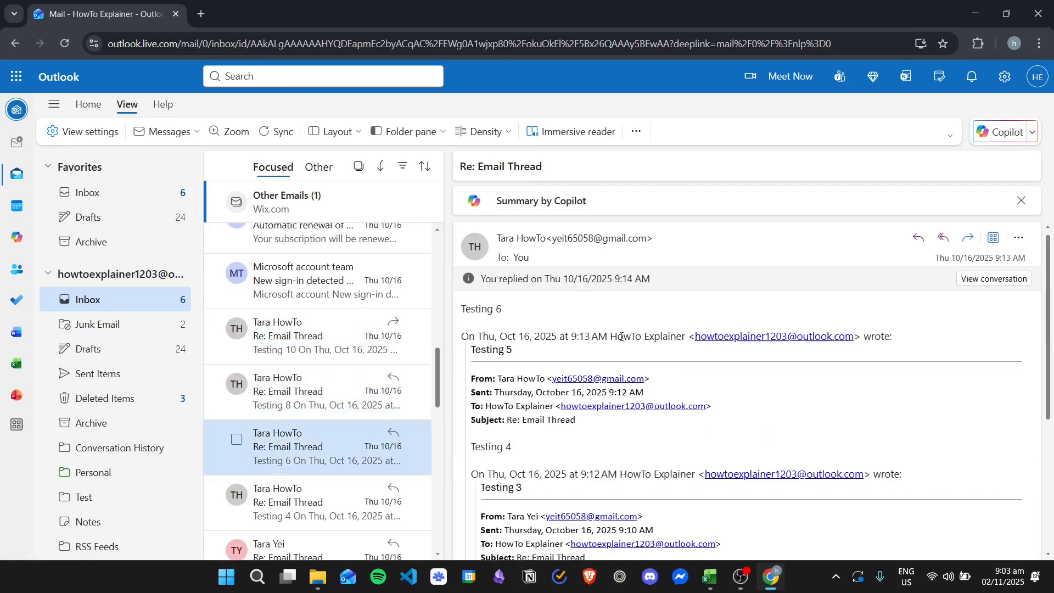
pyautogui.scroll(-2, 711, 320)
pyautogui.scroll(-5, 711, 319)
pyautogui.scroll(6, 713, 330)
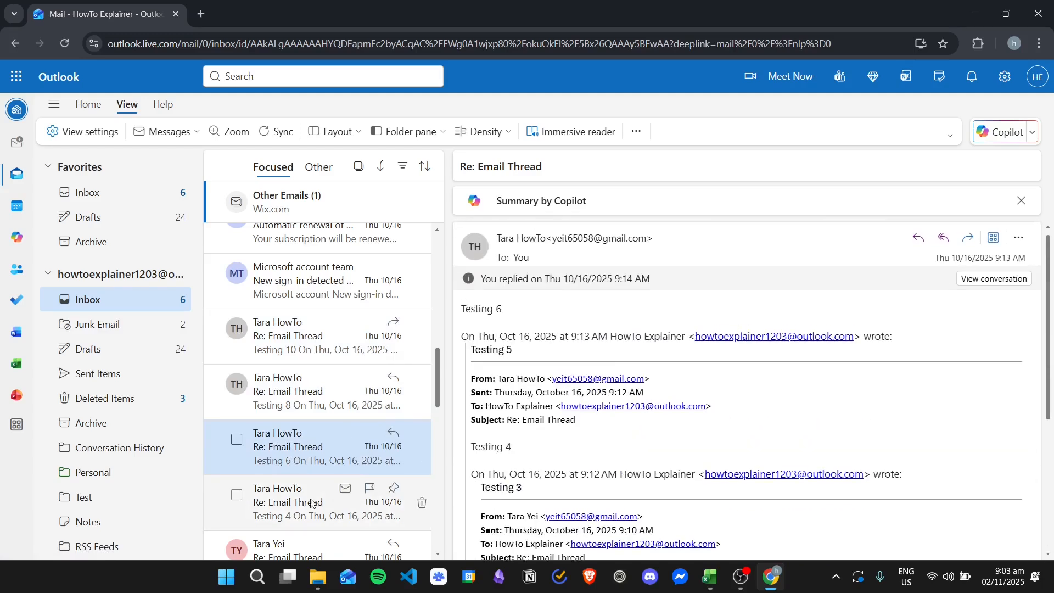
pyautogui.click(422, 502)
pyautogui.scroll(-2, 609, 255)
pyautogui.scroll(2, 610, 255)
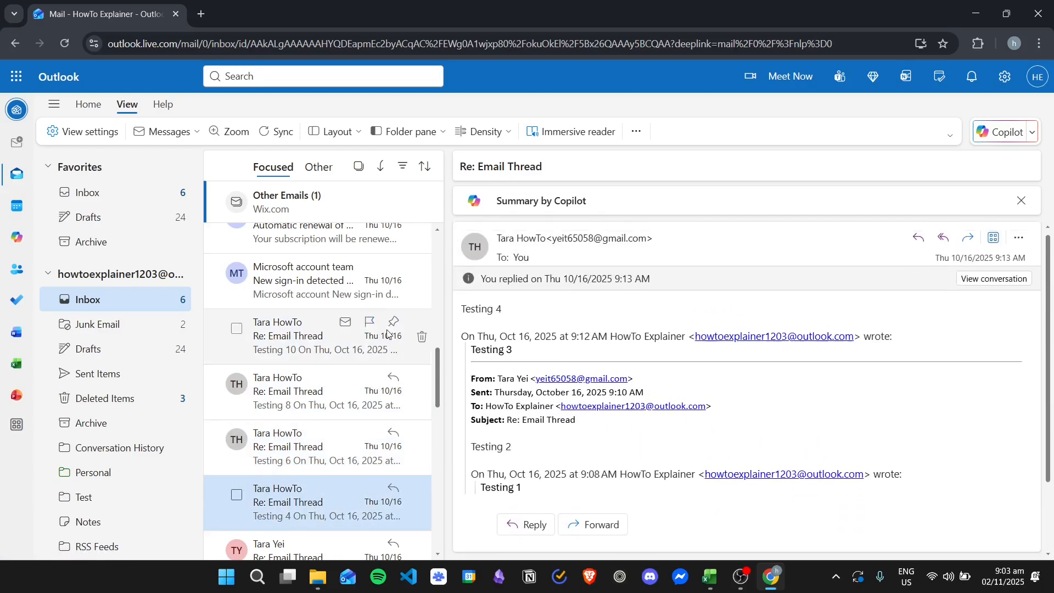
pyautogui.click(300, 338)
# Set the message list to group messages by conversation
pyautogui.click(164, 131)
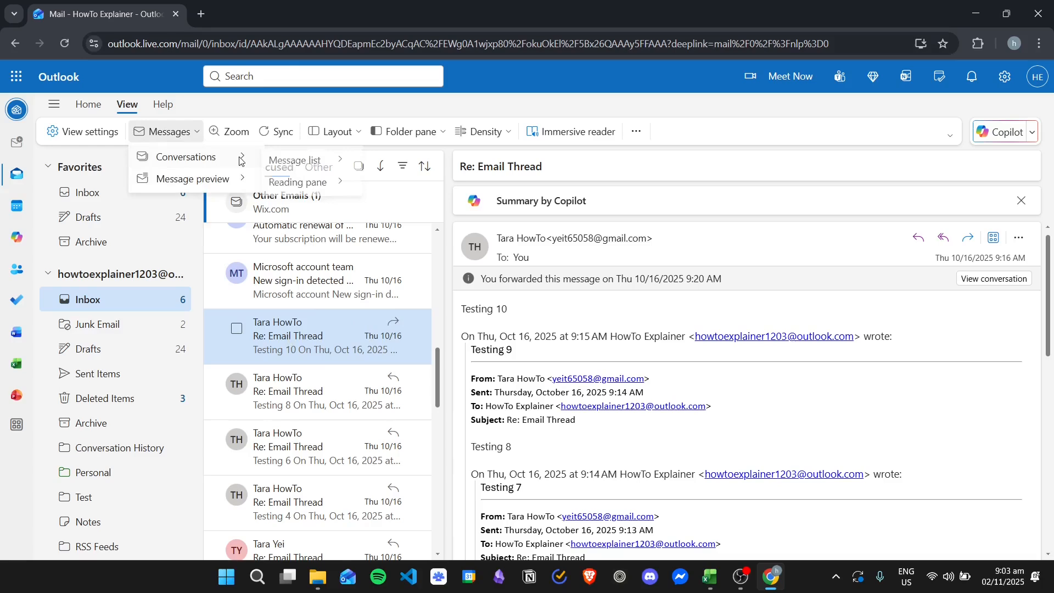
pyautogui.moveTo(322, 160)
pyautogui.click(494, 167)
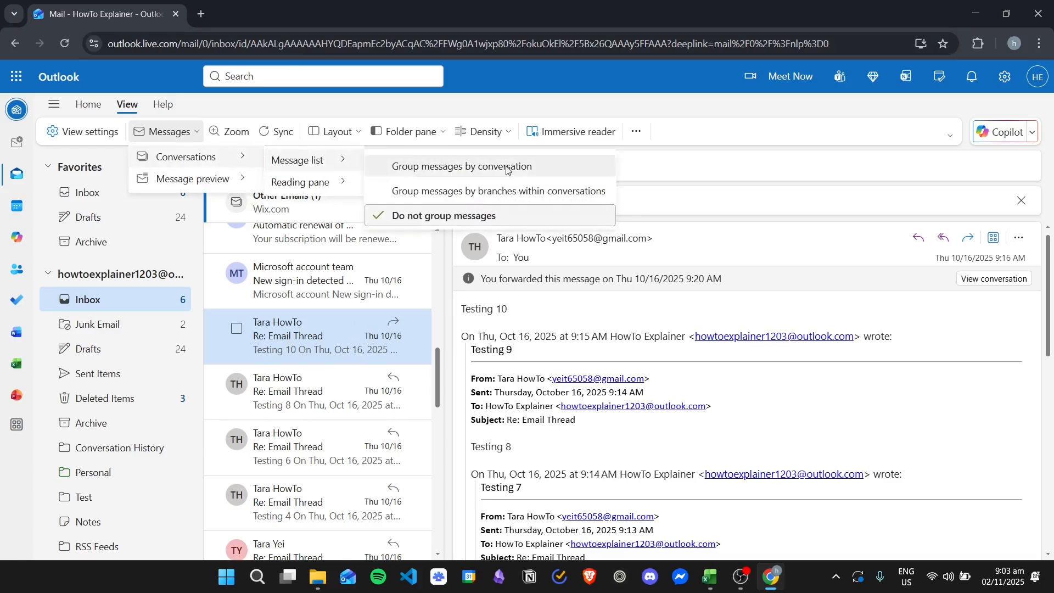
# Reopen the grouped Email Thread conversation and look through its messages
pyautogui.scroll(-6, 301, 335)
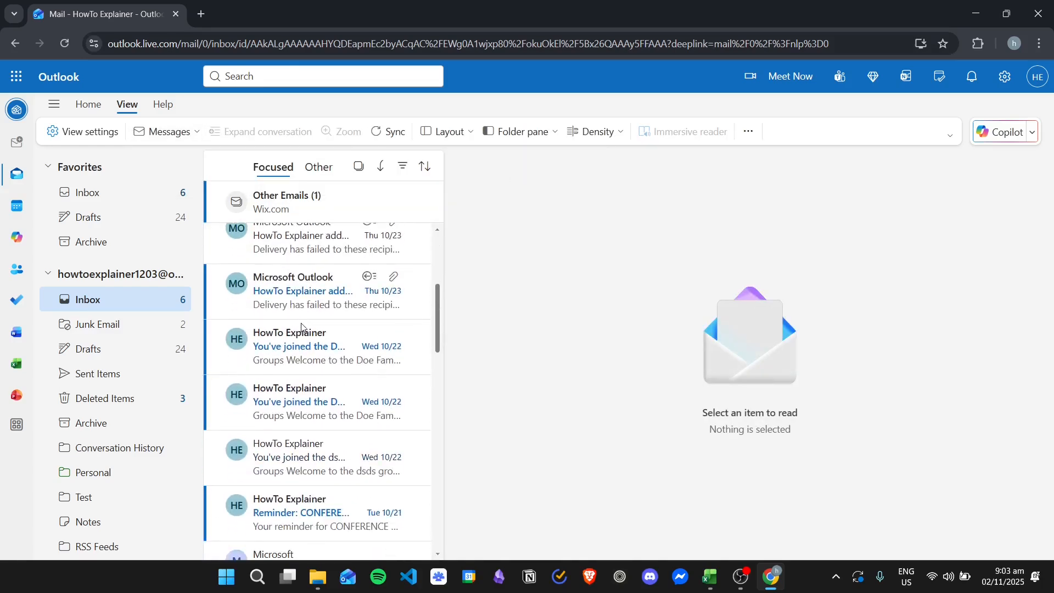
pyautogui.click(311, 404)
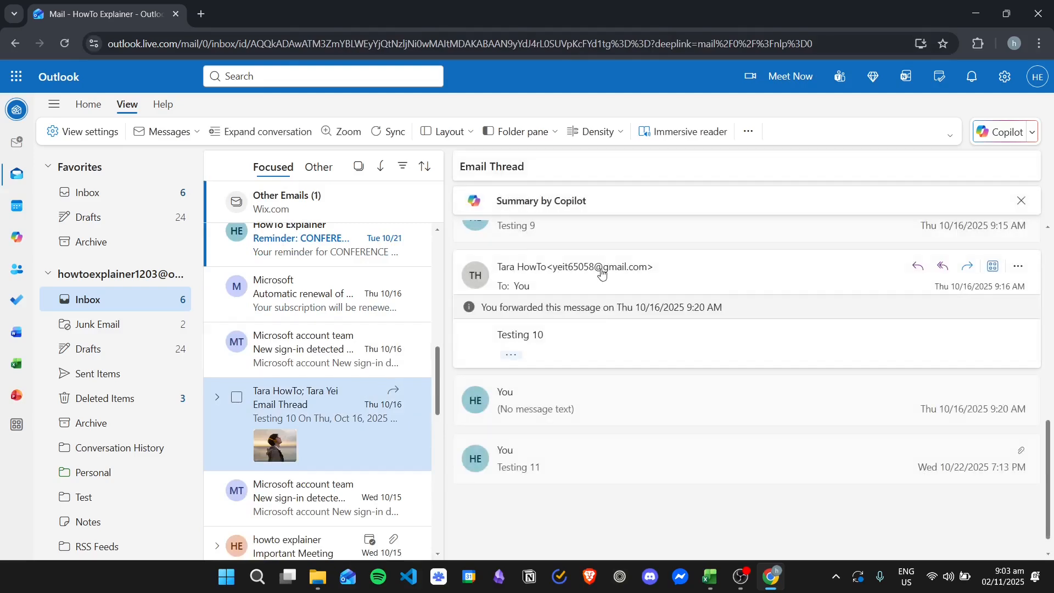
pyautogui.scroll(10, 649, 355)
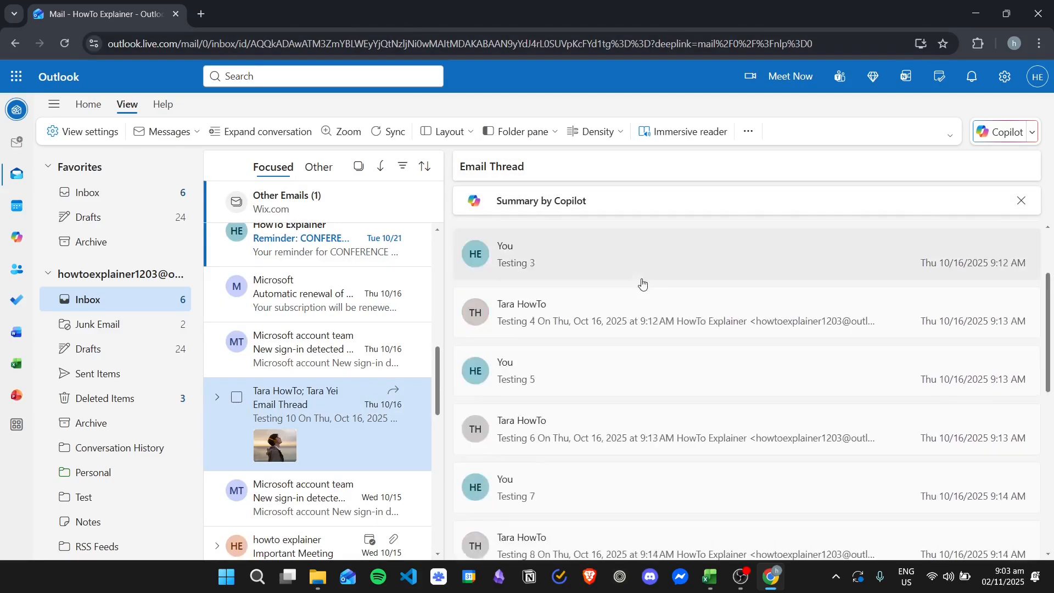
pyautogui.scroll(-10, 640, 282)
# Check the reading pane's message organization options for conversations, close them, and compare with the messages shown in Email Thread
pyautogui.click(137, 138)
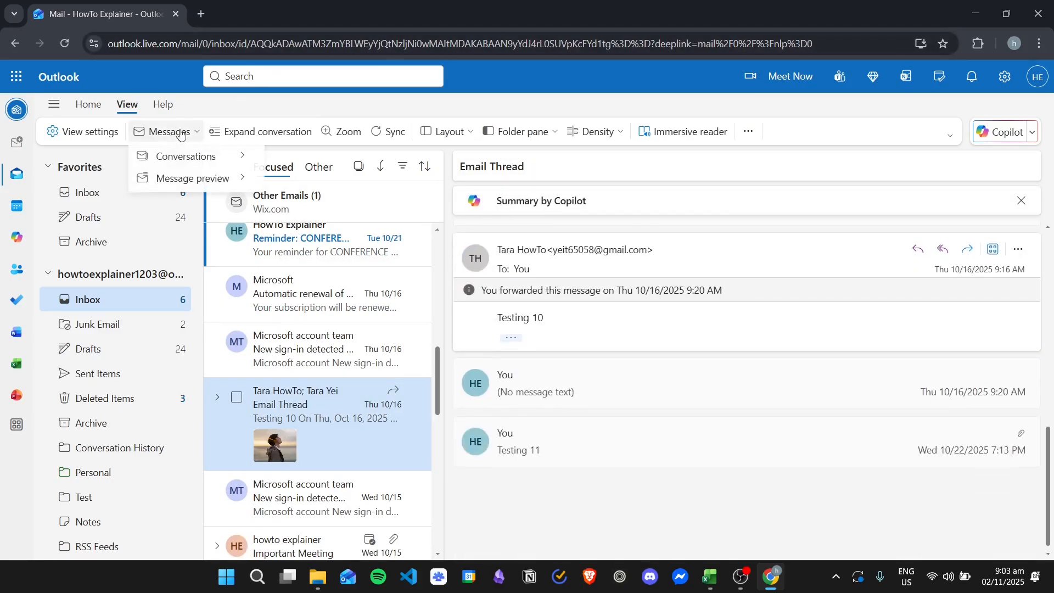
pyautogui.moveTo(219, 160)
pyautogui.moveTo(319, 185)
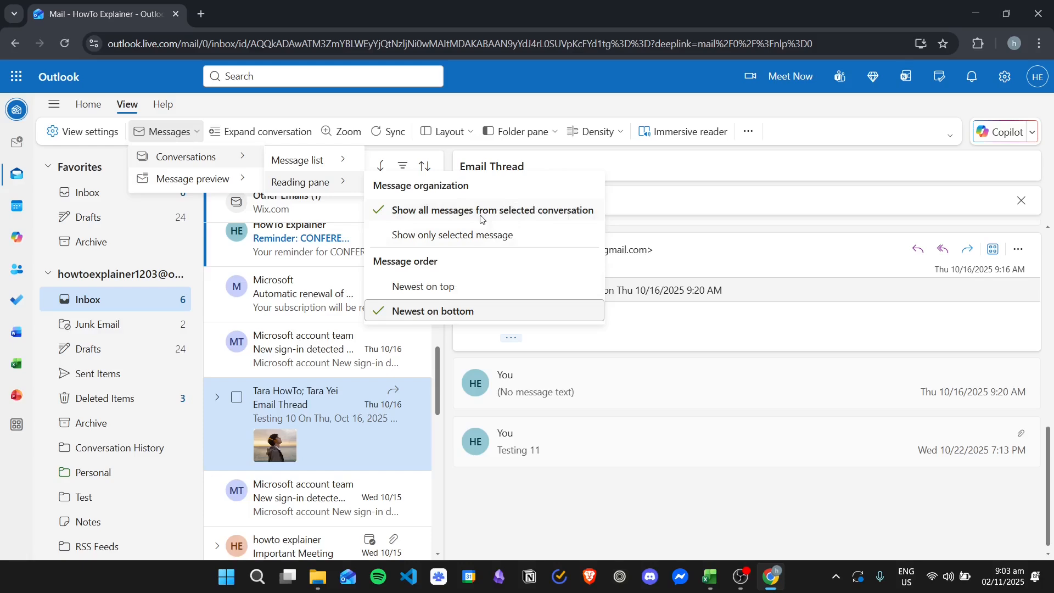
pyautogui.click(681, 384)
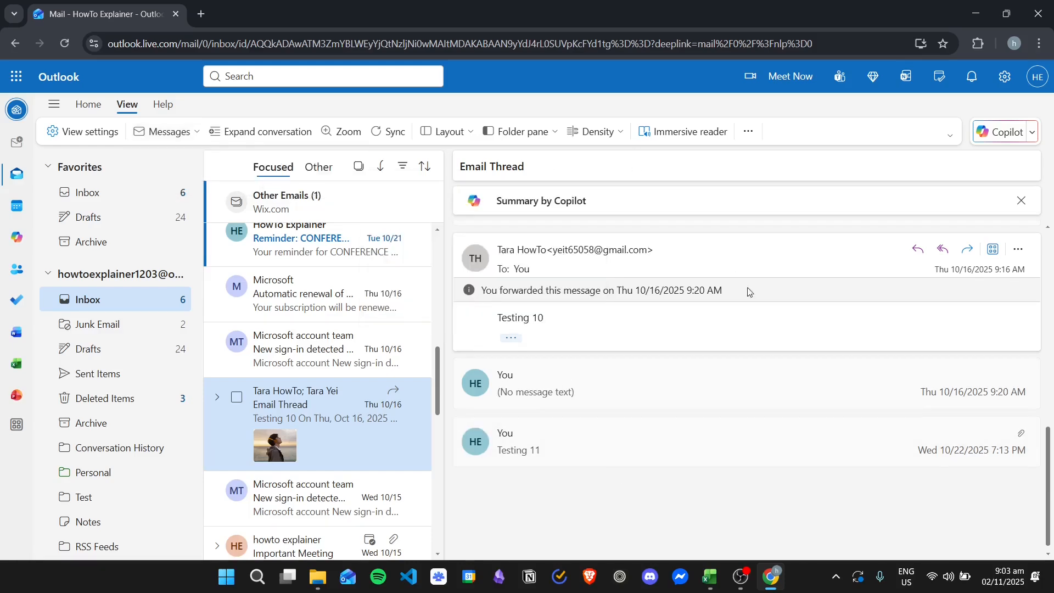
pyautogui.scroll(5, 815, 292)
pyautogui.scroll(-2, 784, 258)
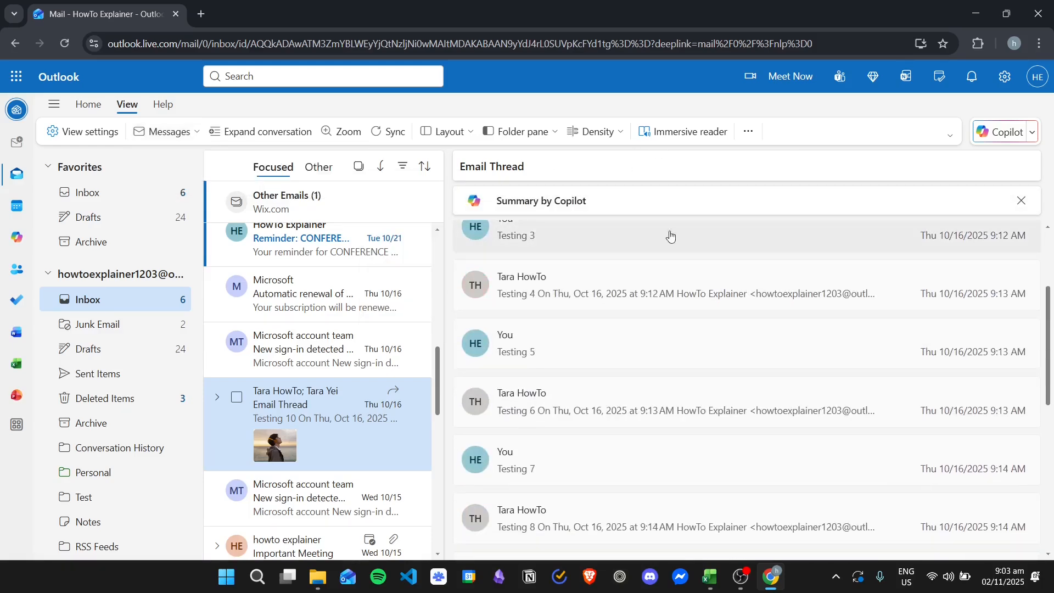
pyautogui.scroll(-7, 677, 257)
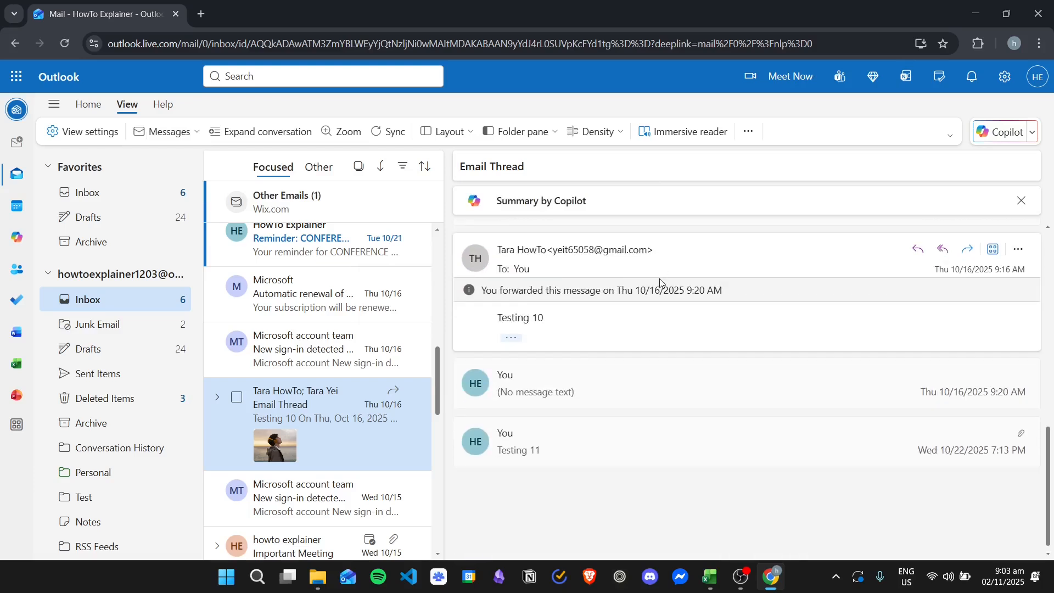
# Set the reading pane's conversation message order to Newest on top and look through the Email Thread messages
pyautogui.click(170, 132)
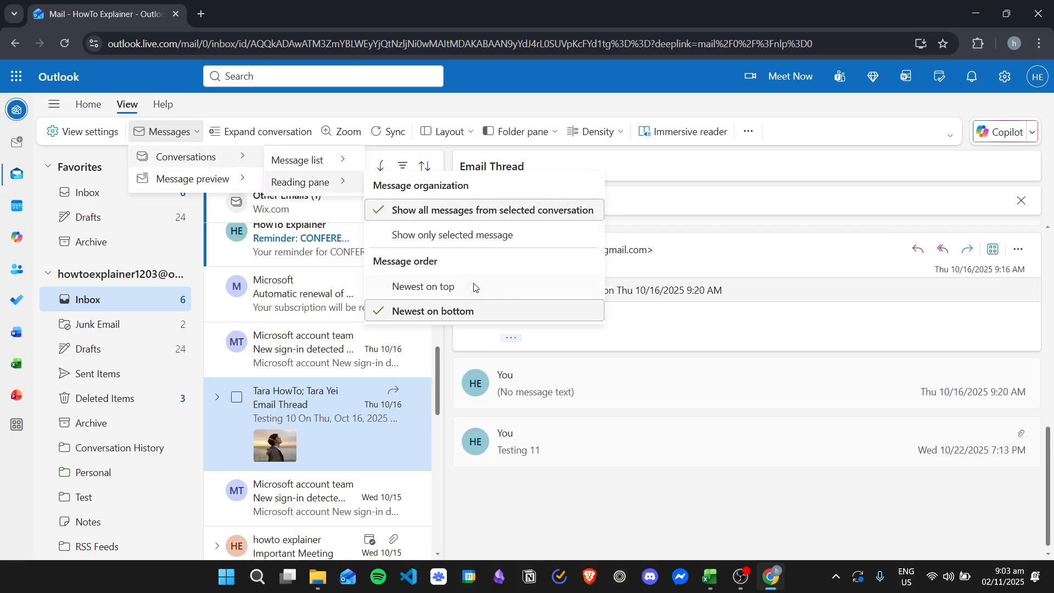
pyautogui.click(476, 288)
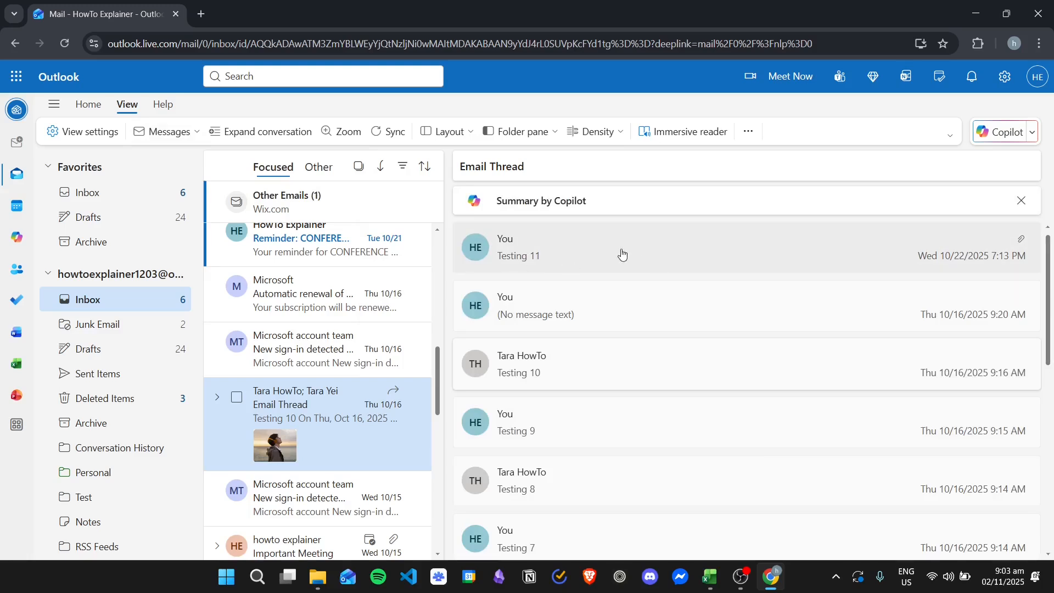
pyautogui.scroll(-5, 621, 254)
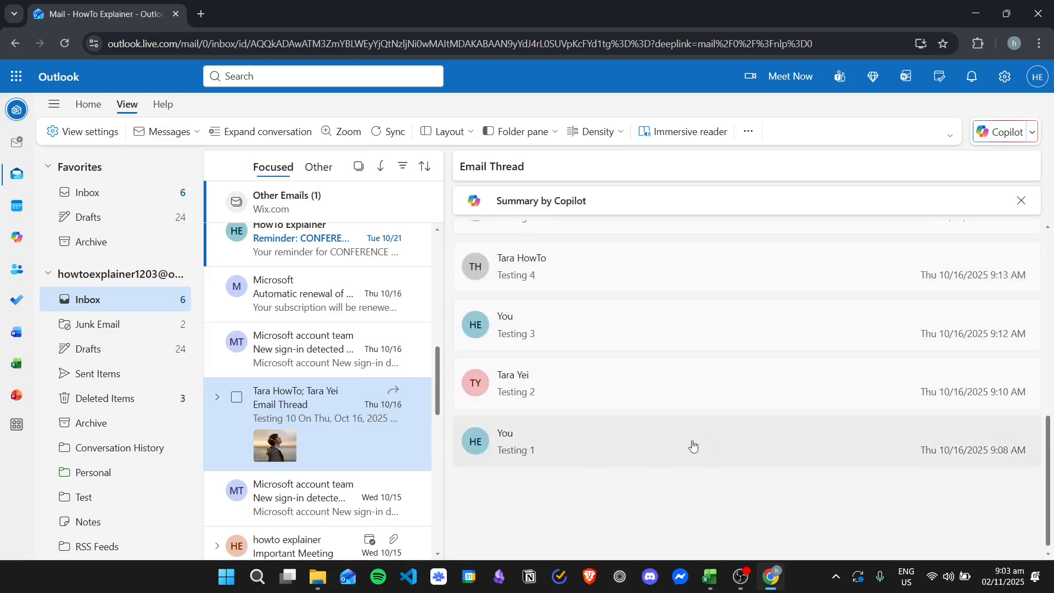
pyautogui.scroll(5, 708, 503)
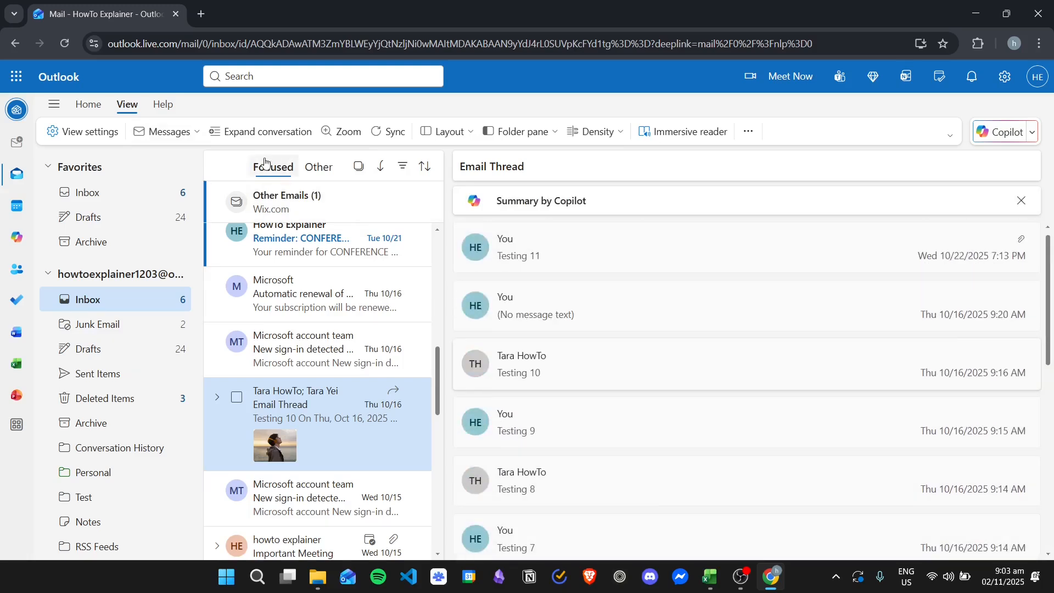
# Set the reading pane's message order to Newest on bottom and check the order of the Email Thread messages
pyautogui.click(170, 132)
pyautogui.moveTo(202, 158)
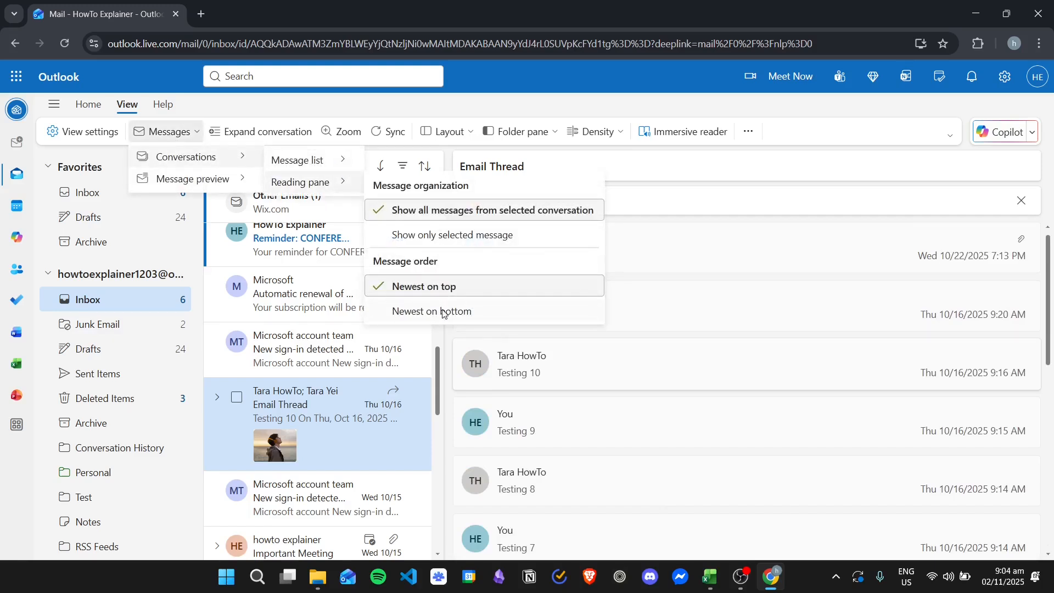
pyautogui.click(458, 313)
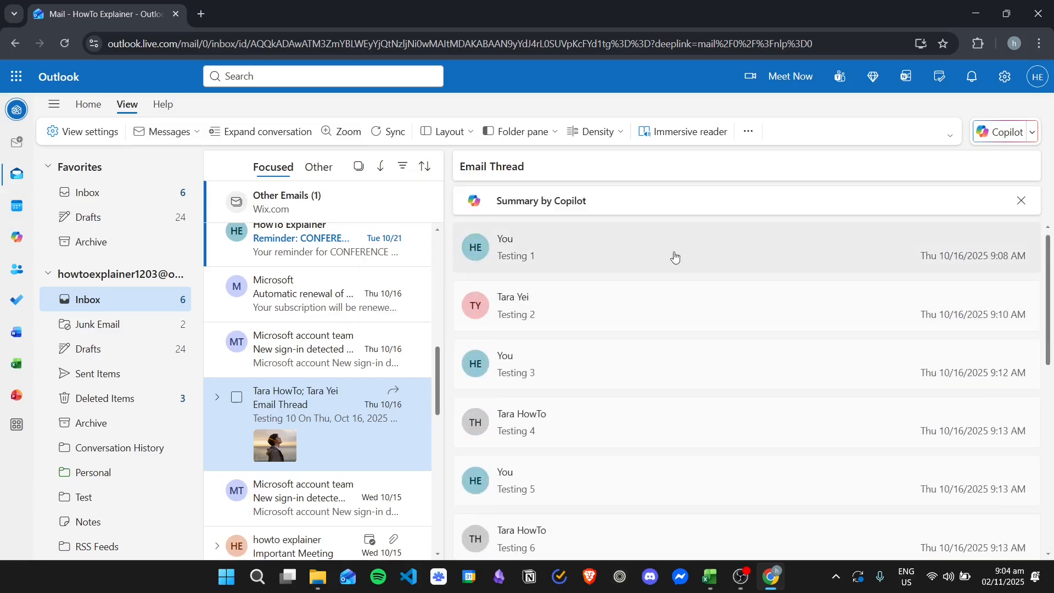
pyautogui.scroll(-5, 668, 269)
pyautogui.scroll(-1, 667, 269)
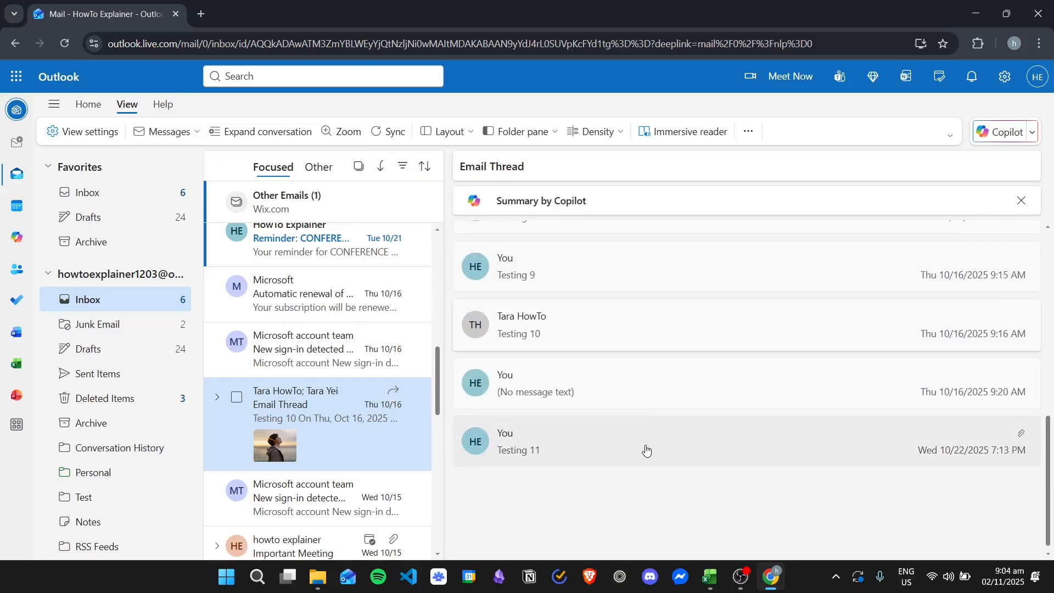
# Set the reading pane to show only the selected message and read through the Testing 10 message with its quoted replies
pyautogui.click(168, 132)
pyautogui.moveTo(206, 158)
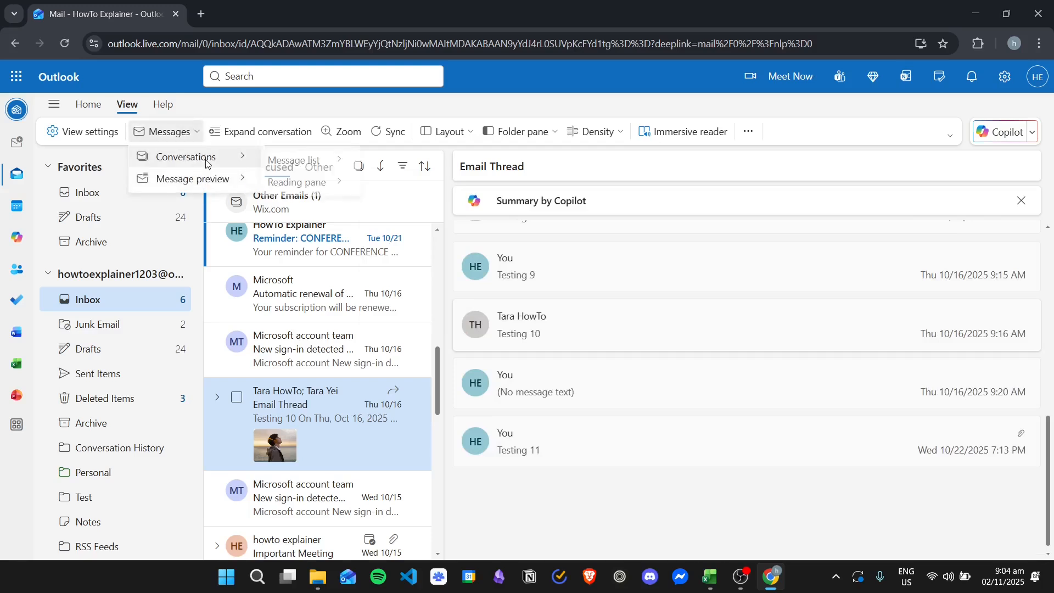
pyautogui.moveTo(335, 184)
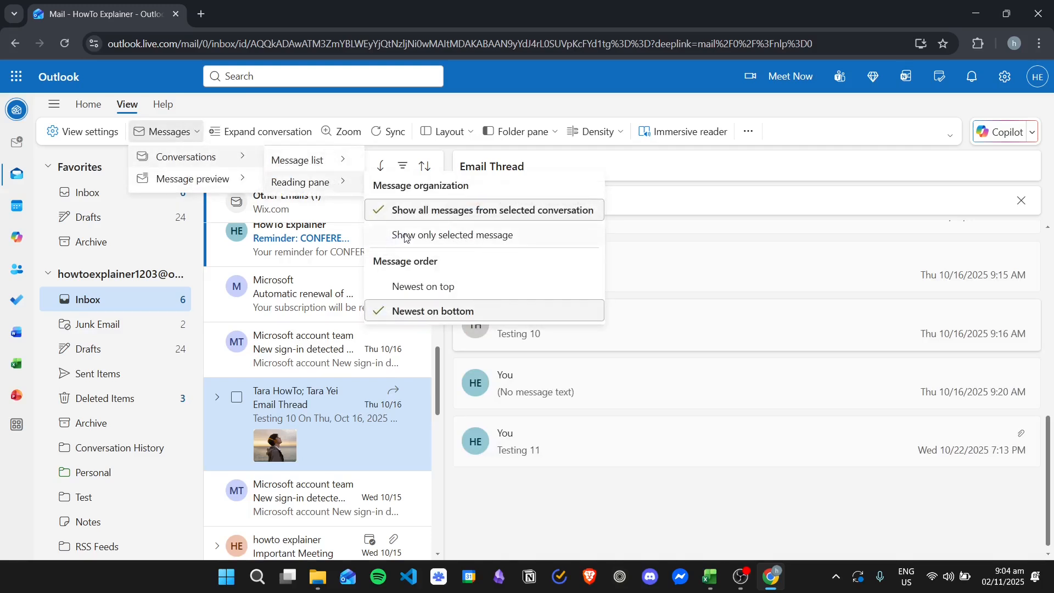
pyautogui.click(536, 240)
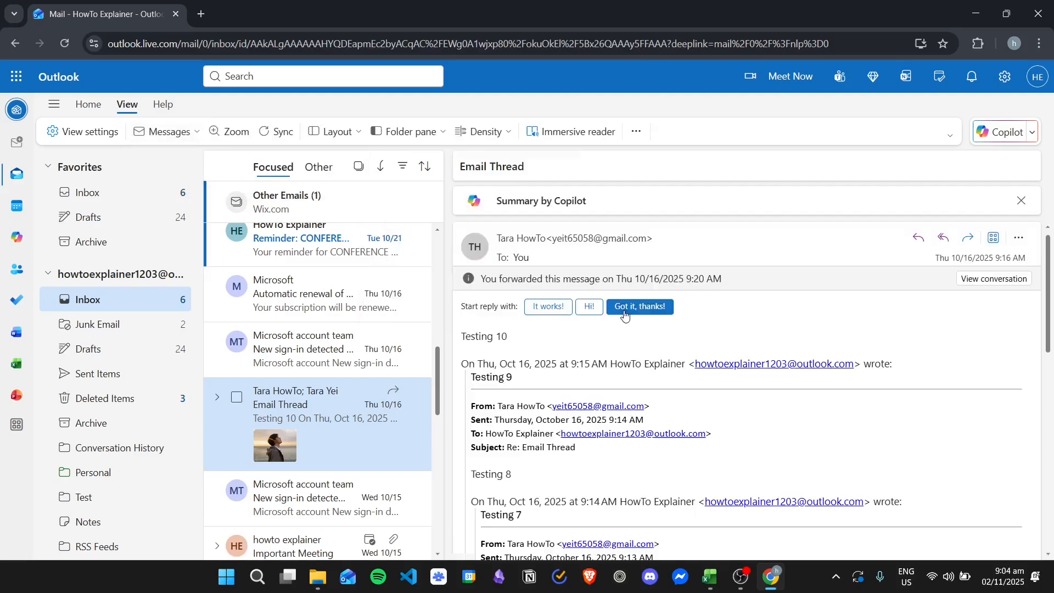
pyautogui.scroll(-2, 730, 280)
pyautogui.scroll(-5, 735, 297)
pyautogui.scroll(10, 776, 313)
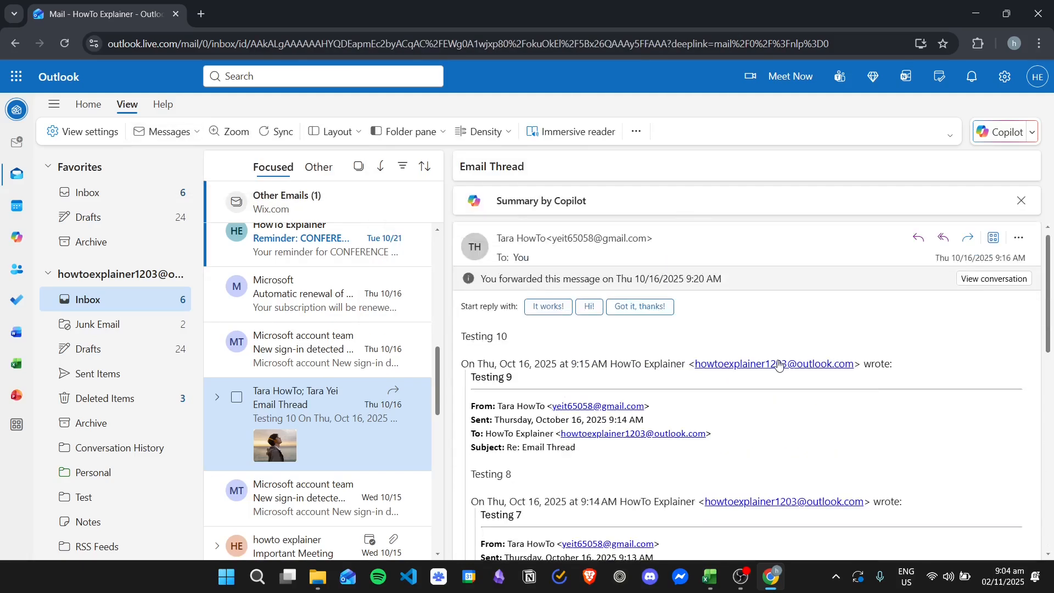
pyautogui.scroll(-10, 774, 310)
pyautogui.scroll(10, 776, 311)
pyautogui.scroll(-10, 736, 340)
pyautogui.scroll(10, 582, 417)
# Set the reading pane to show all messages from the selected conversation
pyautogui.click(165, 132)
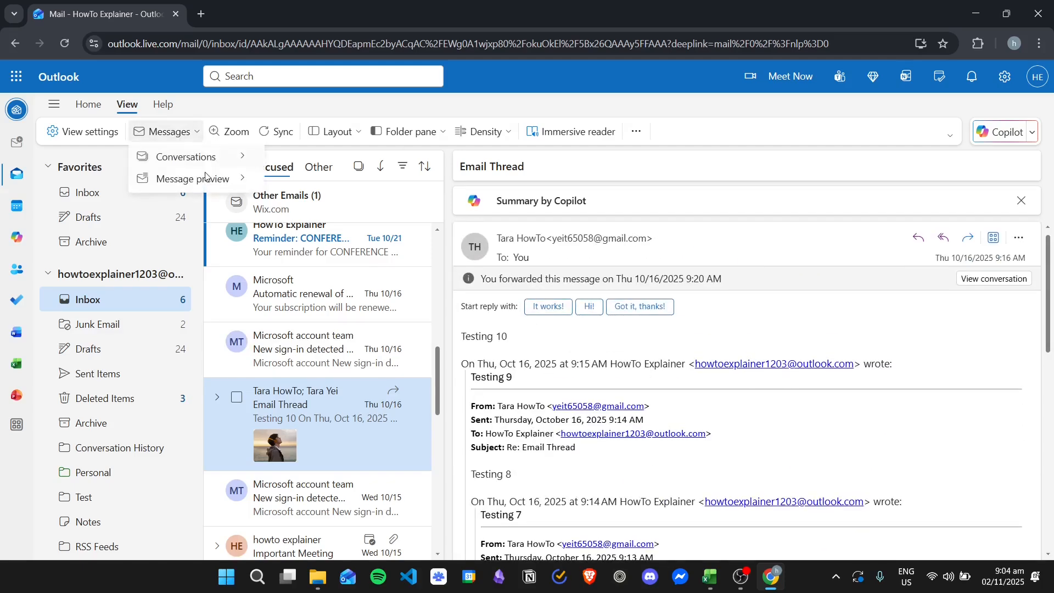
pyautogui.moveTo(204, 157)
pyautogui.moveTo(310, 189)
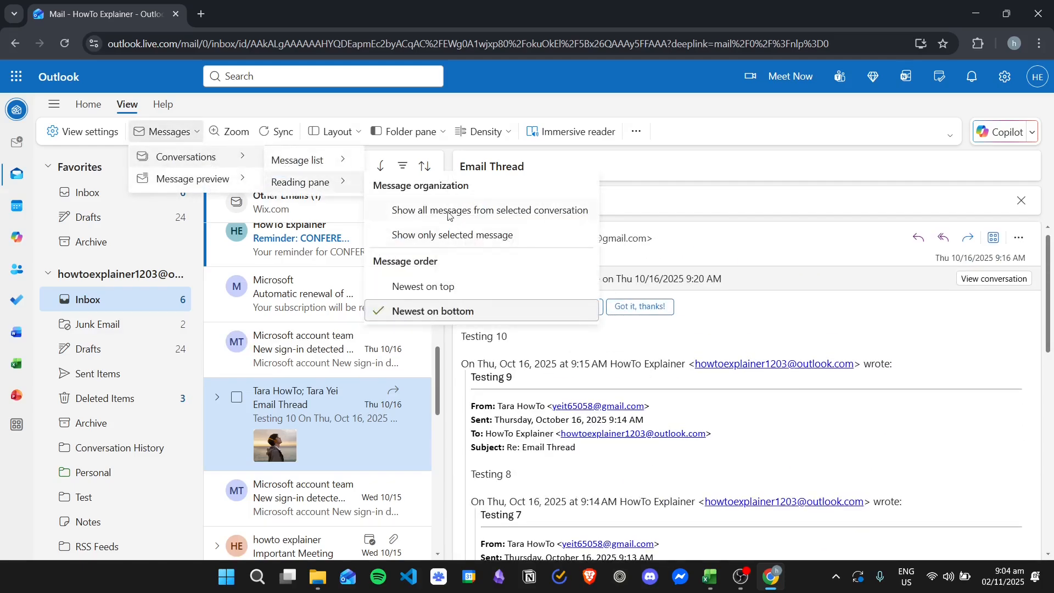
pyautogui.click(499, 211)
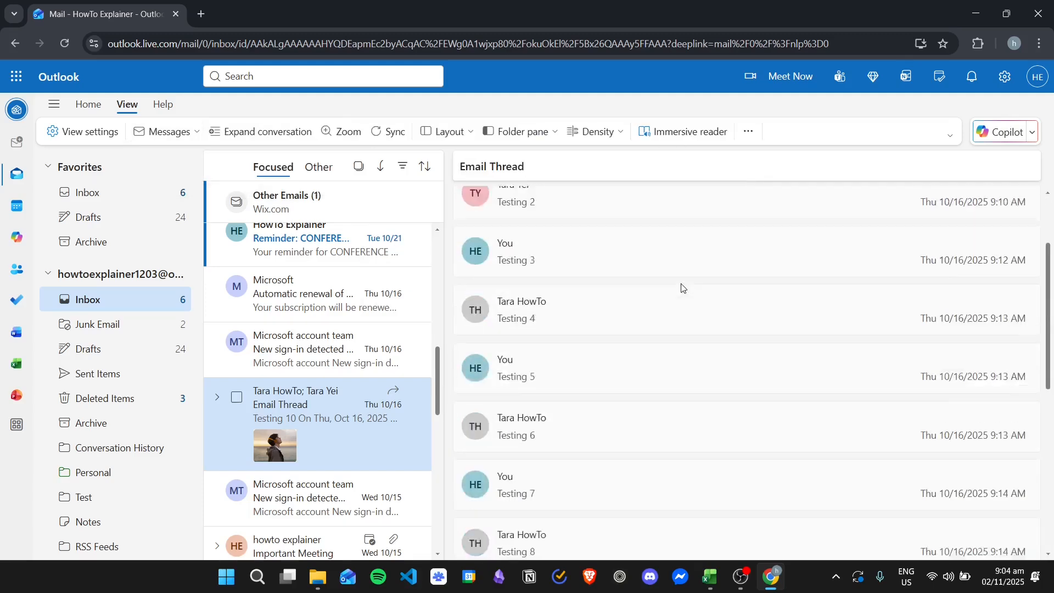
# Check the message preview options, hide the preview text, and look through the inbox message list without it
pyautogui.click(185, 128)
pyautogui.moveTo(206, 182)
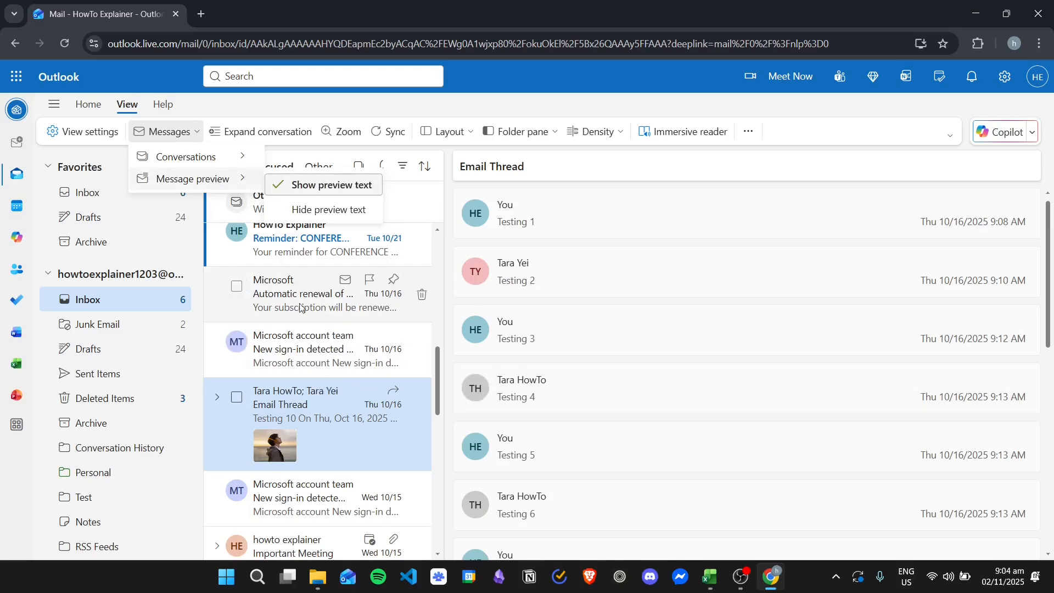
pyautogui.scroll(2, 329, 285)
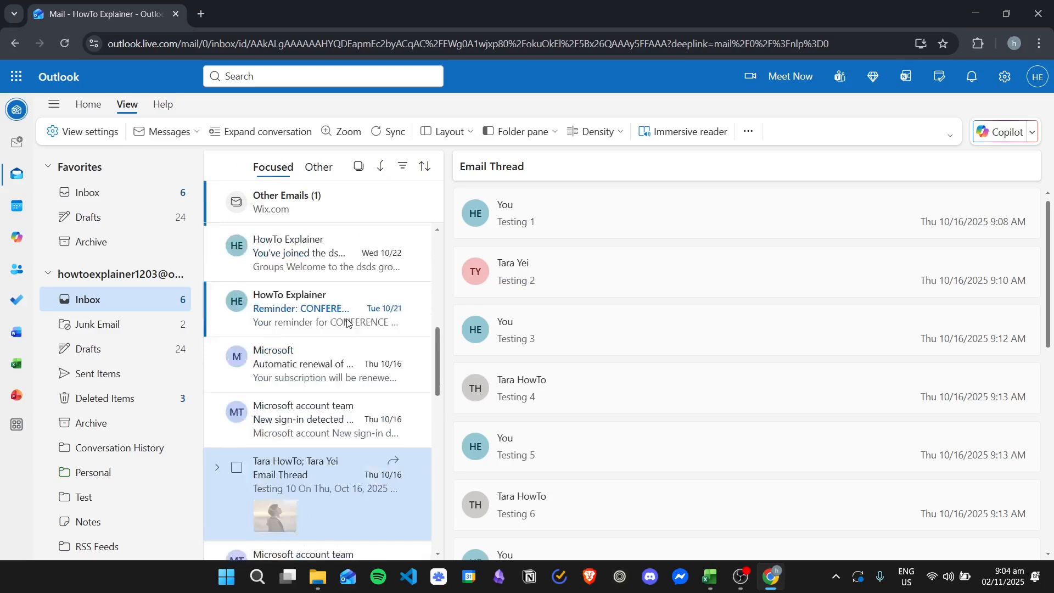
pyautogui.scroll(-3, 329, 307)
pyautogui.click(168, 131)
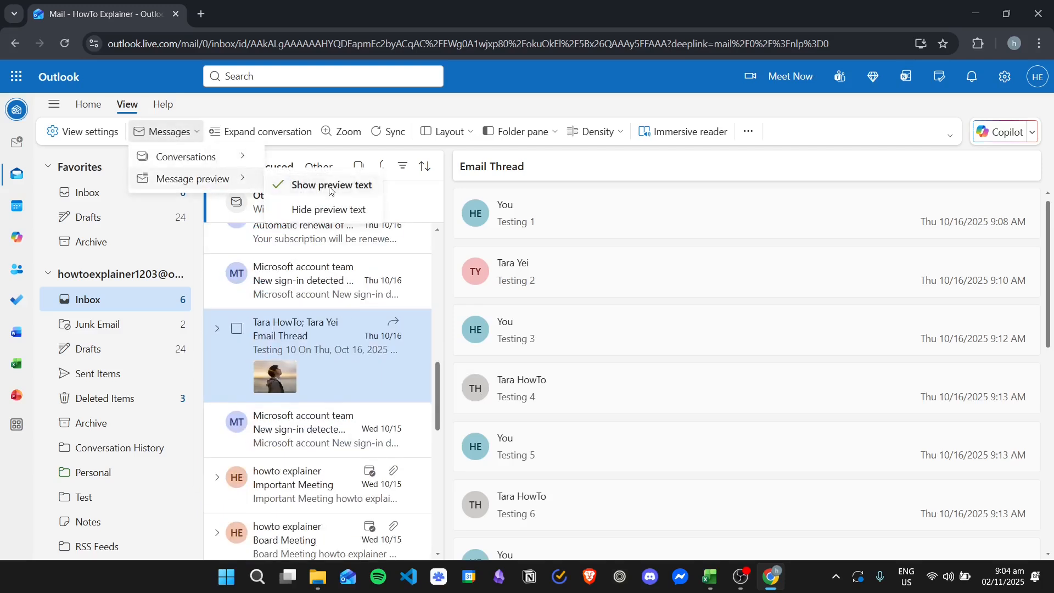
pyautogui.click(357, 211)
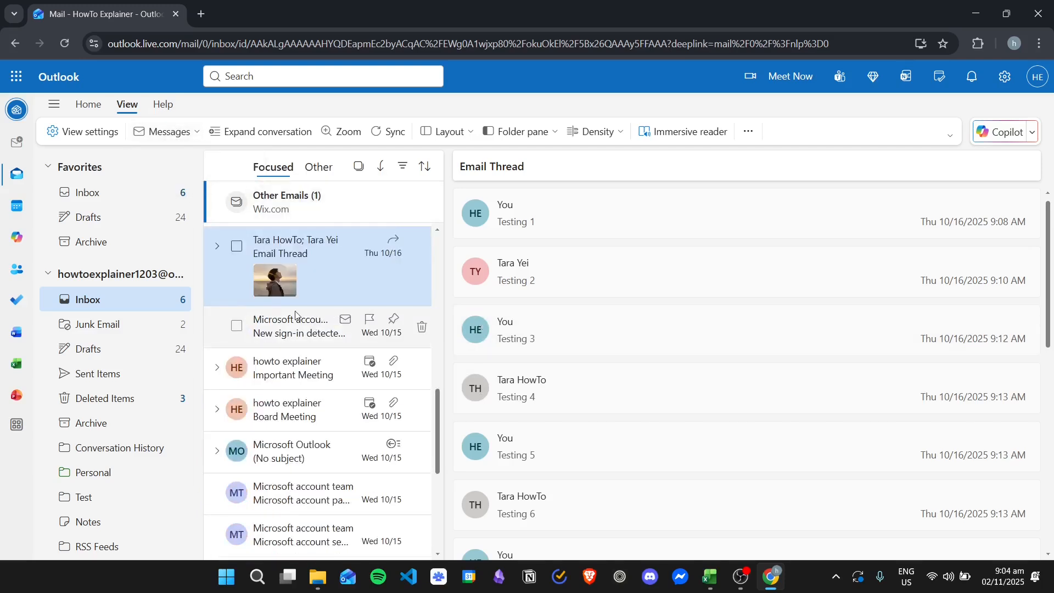
pyautogui.scroll(2, 315, 325)
pyautogui.scroll(5, 340, 335)
pyautogui.scroll(-4, 329, 324)
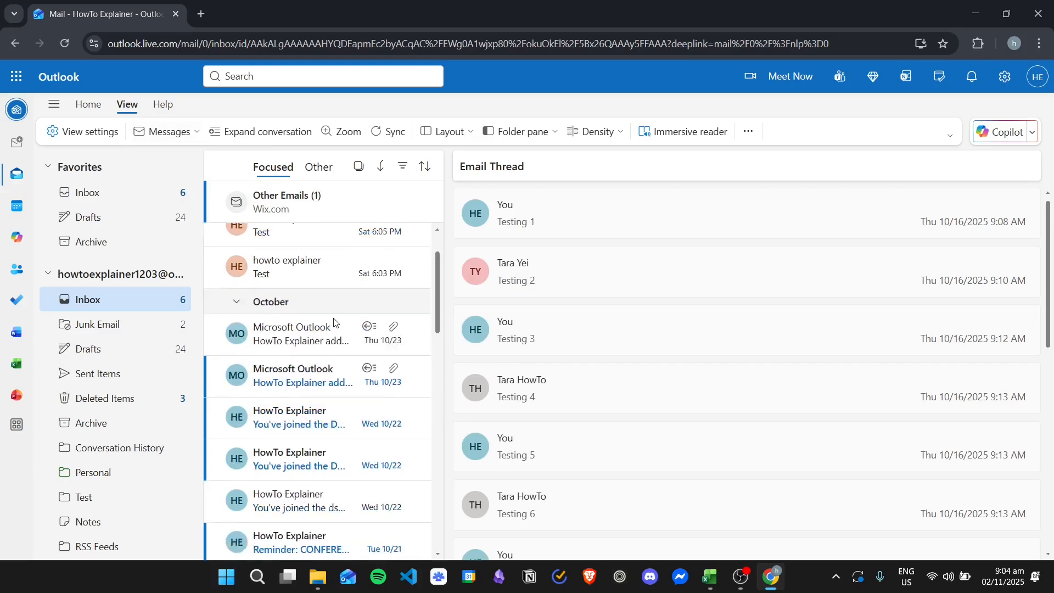
pyautogui.scroll(-1, 341, 329)
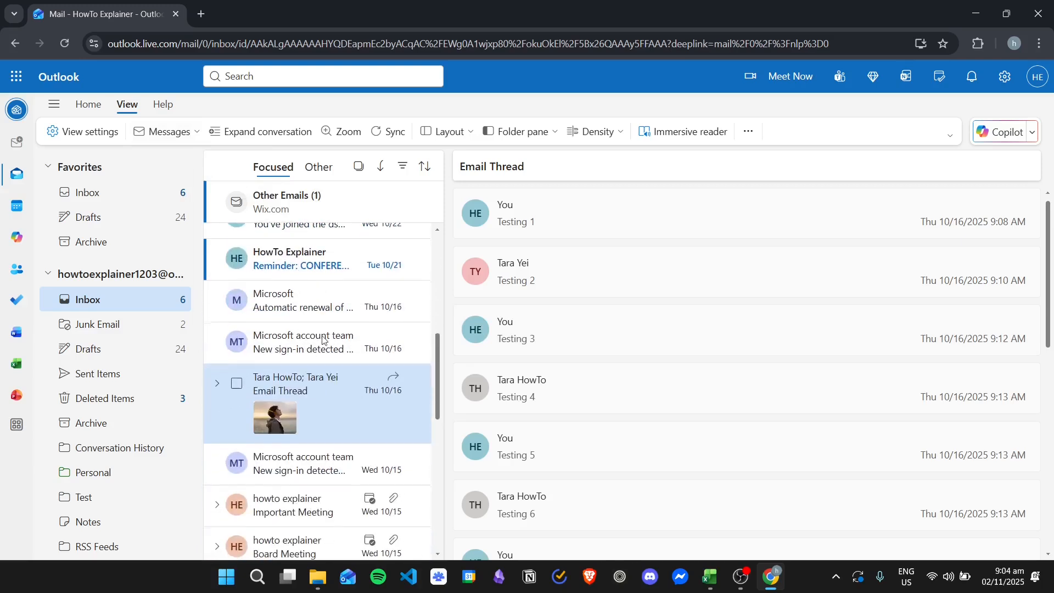
pyautogui.scroll(-1, 299, 335)
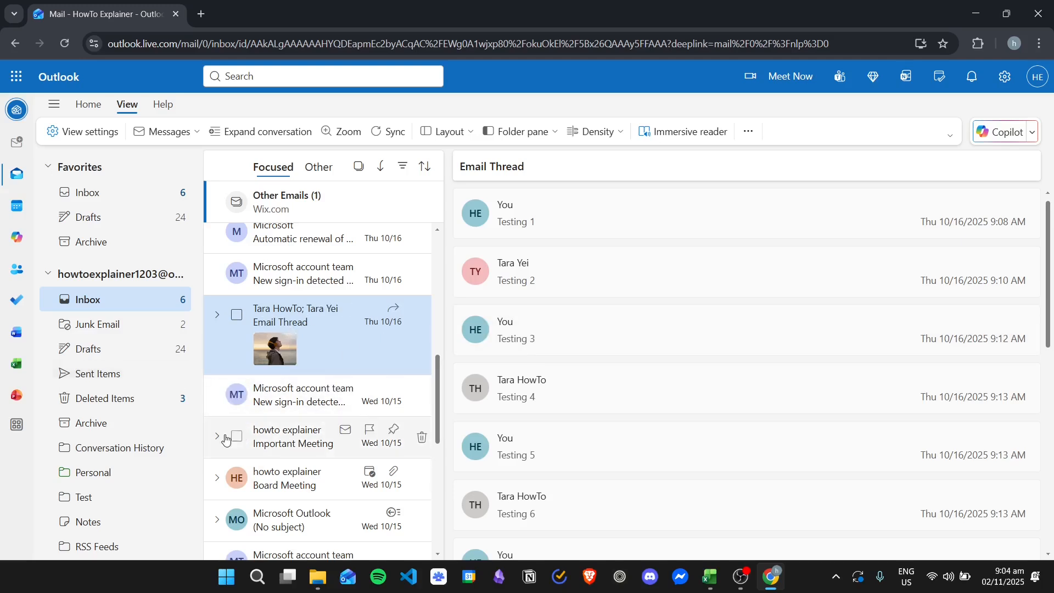
# Show the preview text in the message list again and look through the inbox entries
pyautogui.click(190, 135)
pyautogui.moveTo(233, 183)
pyautogui.click(330, 186)
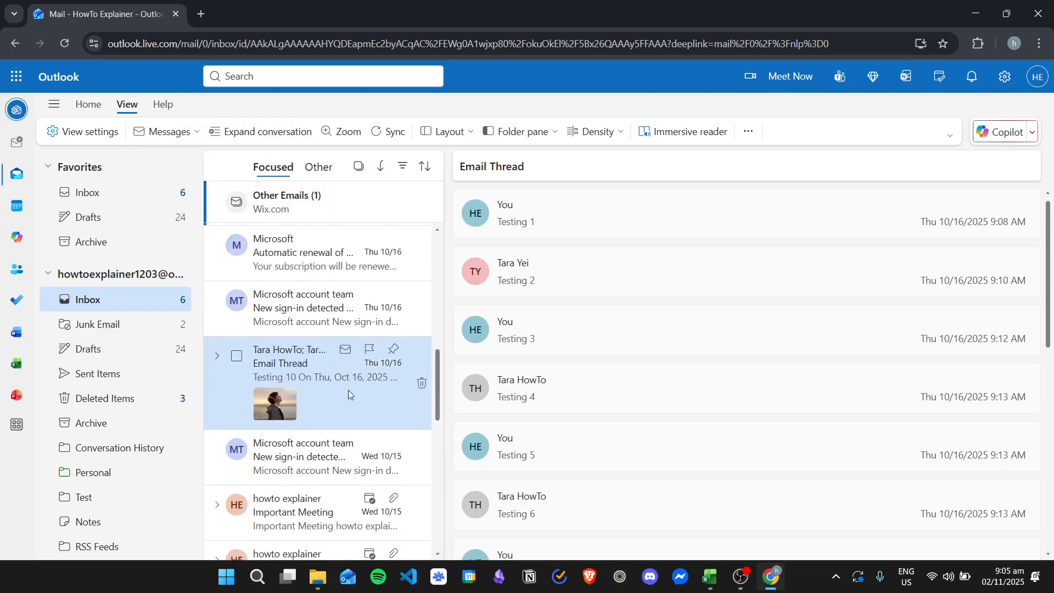
pyautogui.scroll(5, 348, 390)
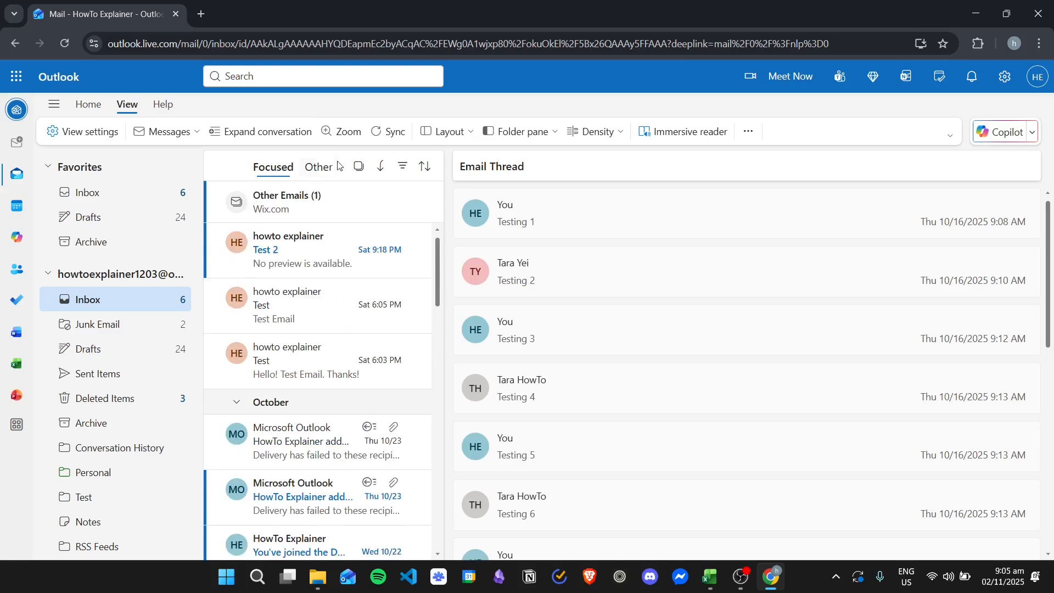
pyautogui.scroll(-3, 330, 246)
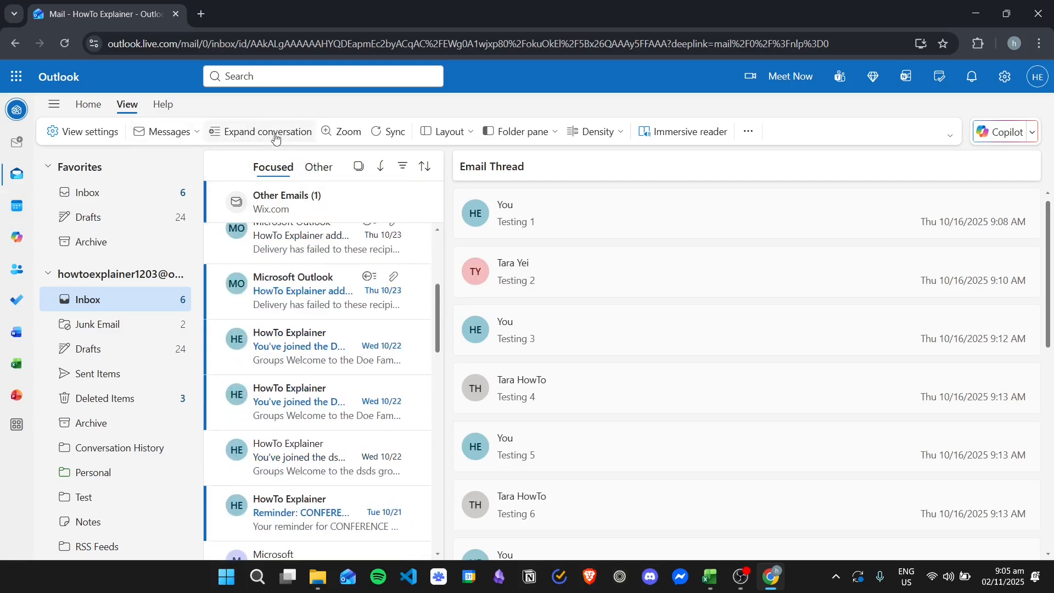
# Open the two messages after Testing 10 in the Email Thread conversation individually and look through them
pyautogui.scroll(-4, 324, 357)
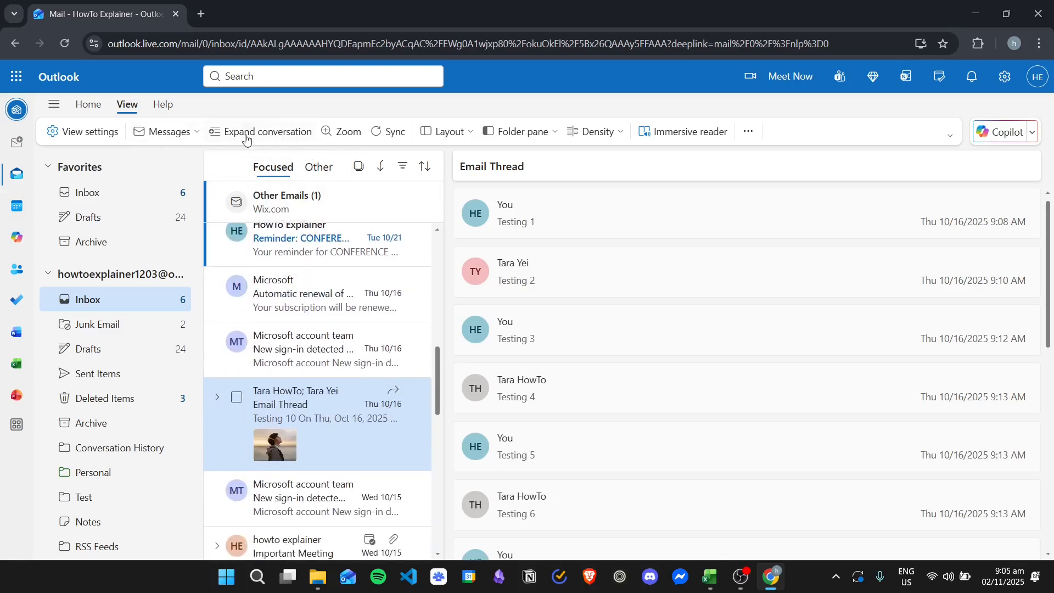
pyautogui.scroll(-10, 606, 297)
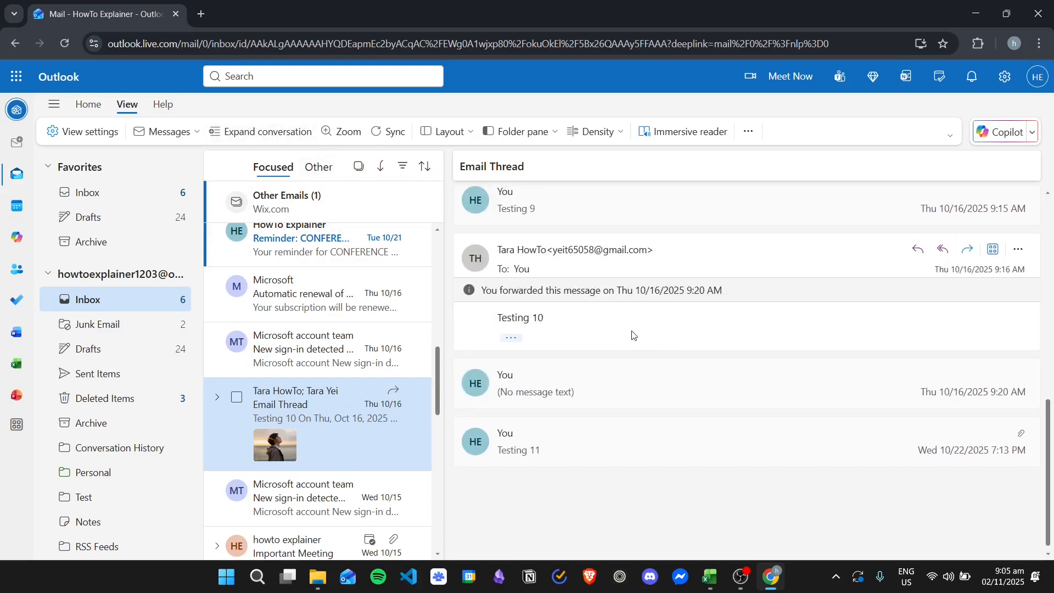
pyautogui.click(649, 391)
pyautogui.click(679, 498)
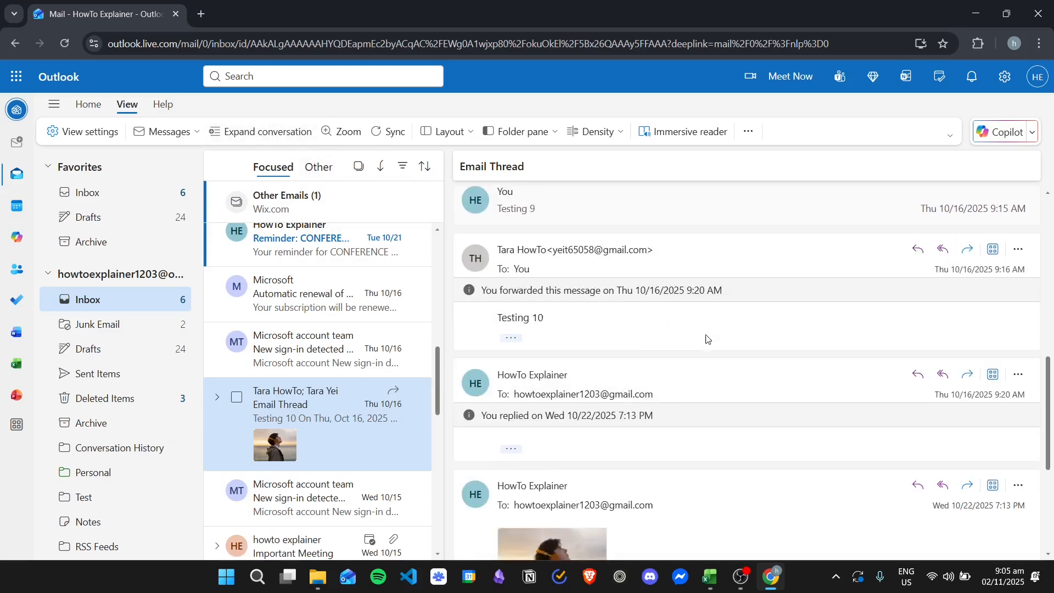
pyautogui.scroll(-4, 706, 339)
pyautogui.scroll(5, 637, 317)
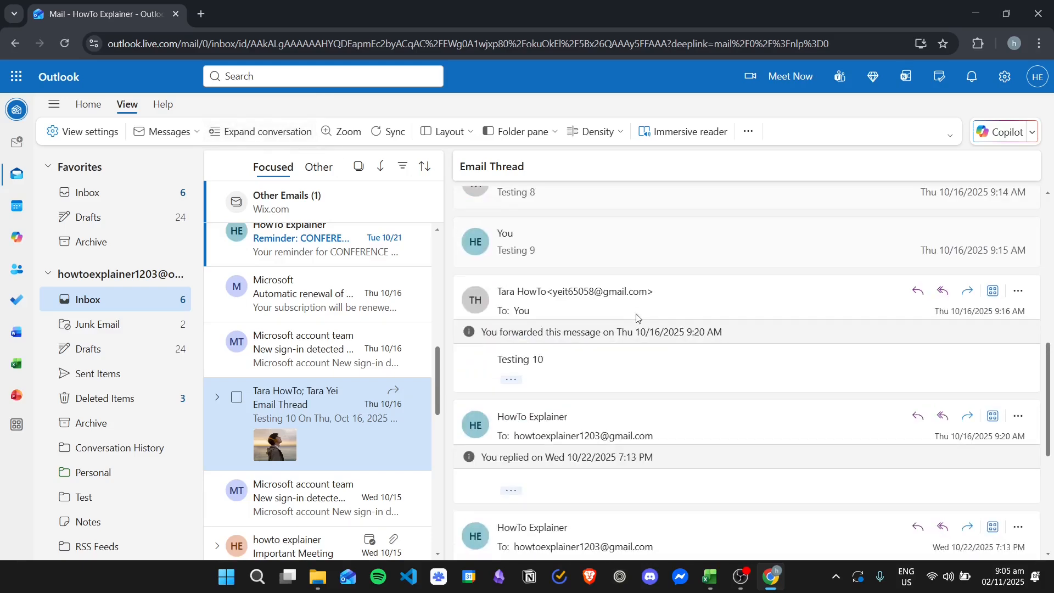
pyautogui.scroll(-5, 723, 388)
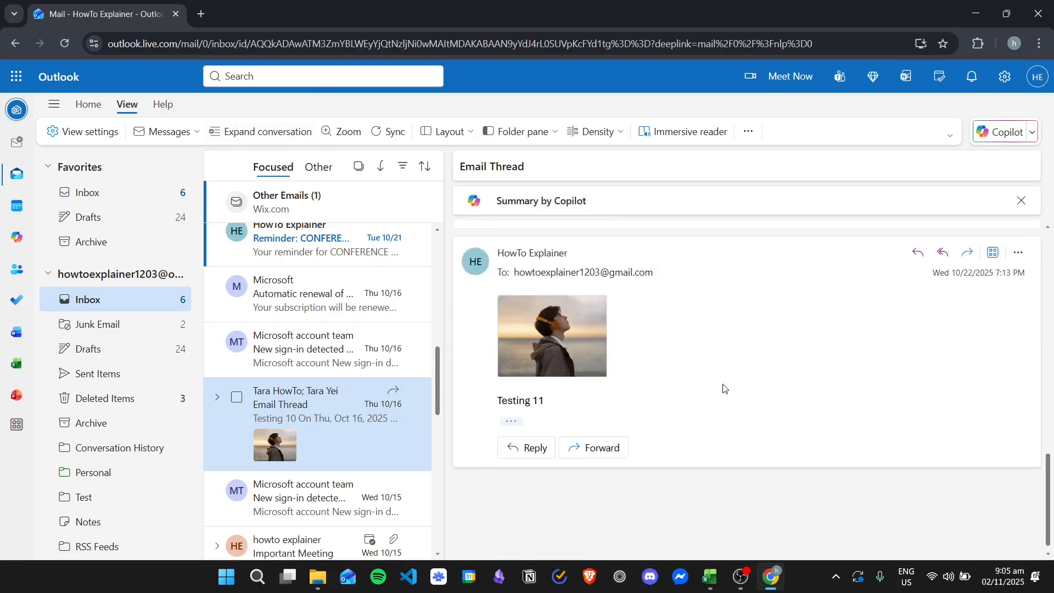
# Expand and collapse the whole Email Thread conversation twice, looking through its messages while expanded and ending with it collapsed
pyautogui.click(284, 133)
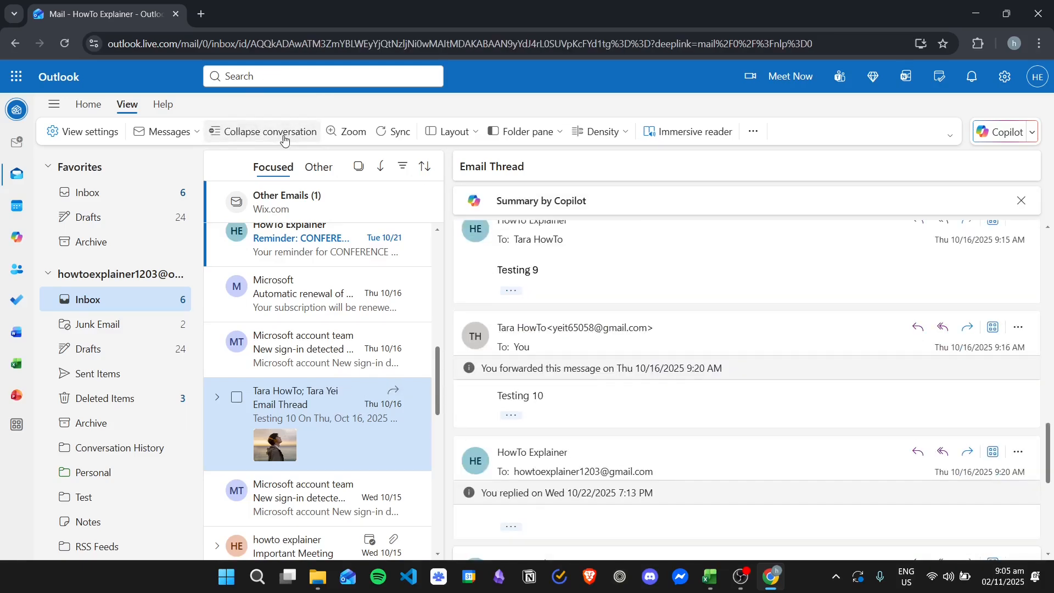
pyautogui.click(284, 132)
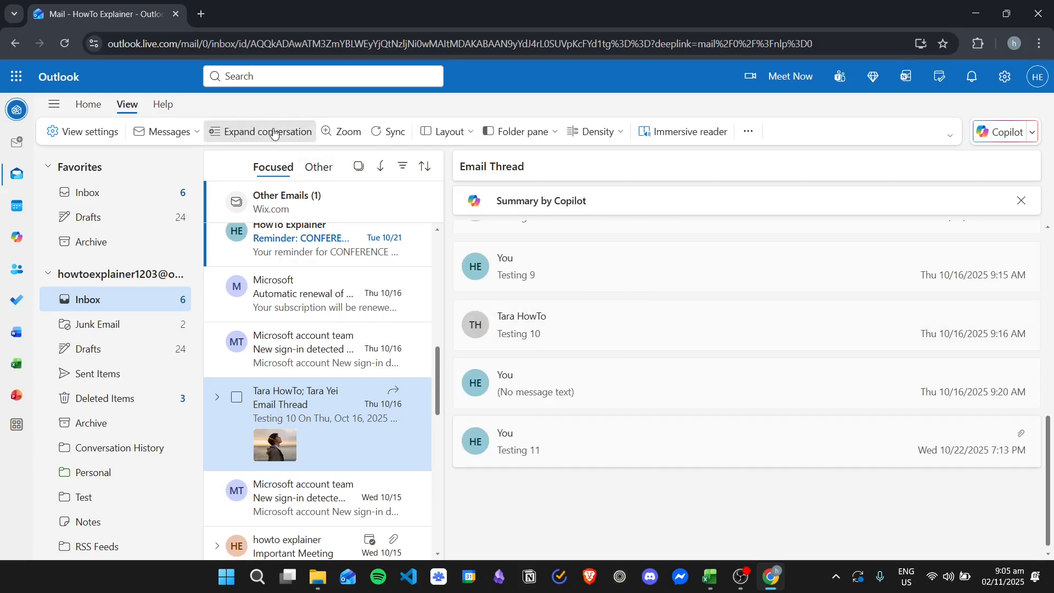
pyautogui.click(283, 132)
pyautogui.scroll(-12, 670, 285)
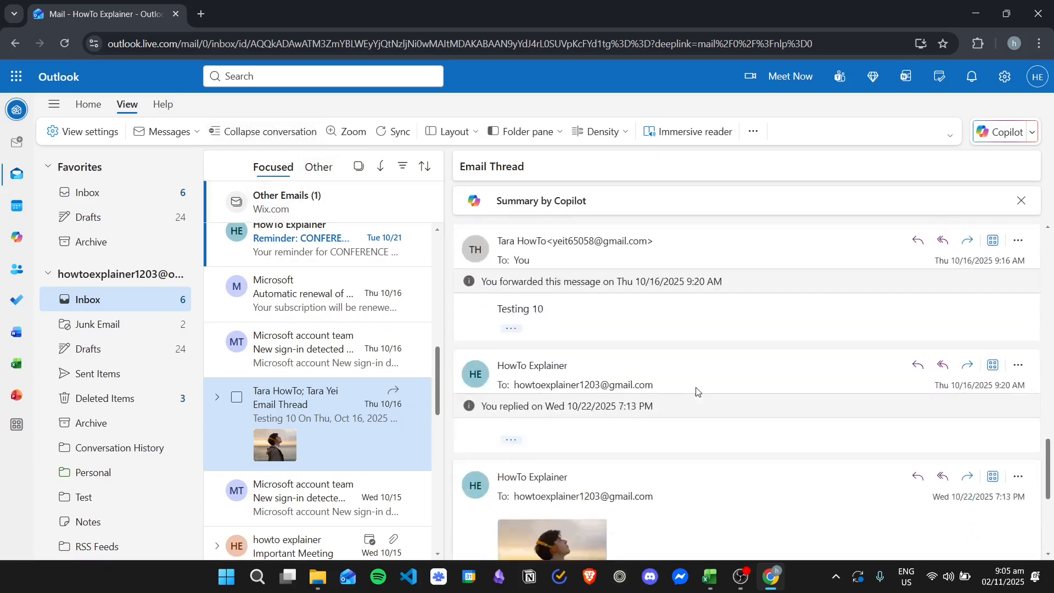
pyautogui.scroll(10, 698, 381)
pyautogui.scroll(-10, 696, 381)
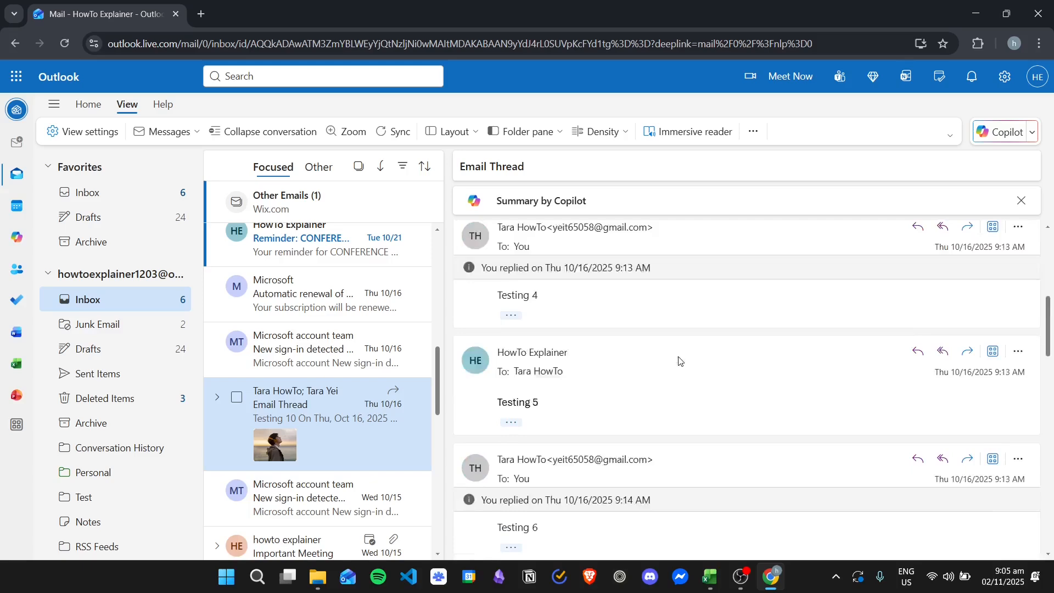
pyautogui.scroll(5, 730, 346)
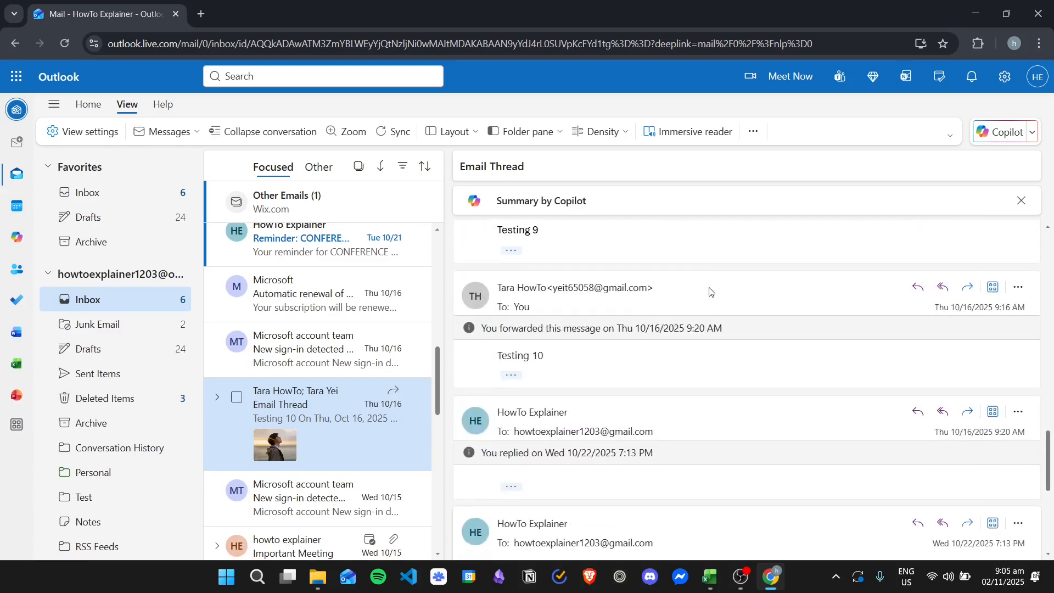
pyautogui.scroll(-5, 710, 295)
pyautogui.click(247, 140)
pyautogui.scroll(8, 751, 473)
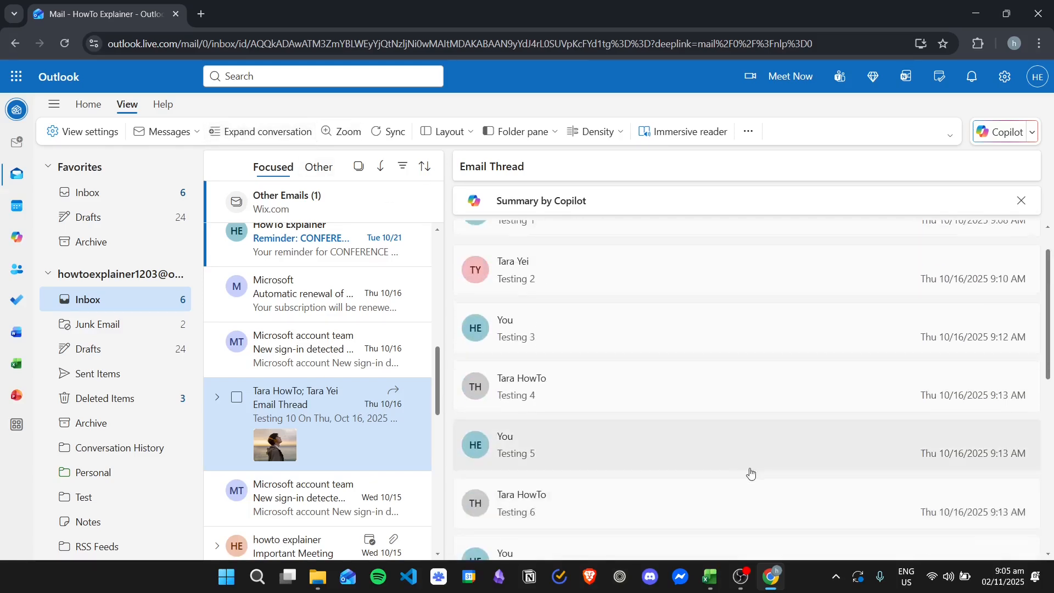
# Try the reading pane zoom at 90% and 110%, set it to 50%, and look through the Email Thread messages
pyautogui.scroll(-1, 672, 415)
pyautogui.scroll(-8, 672, 415)
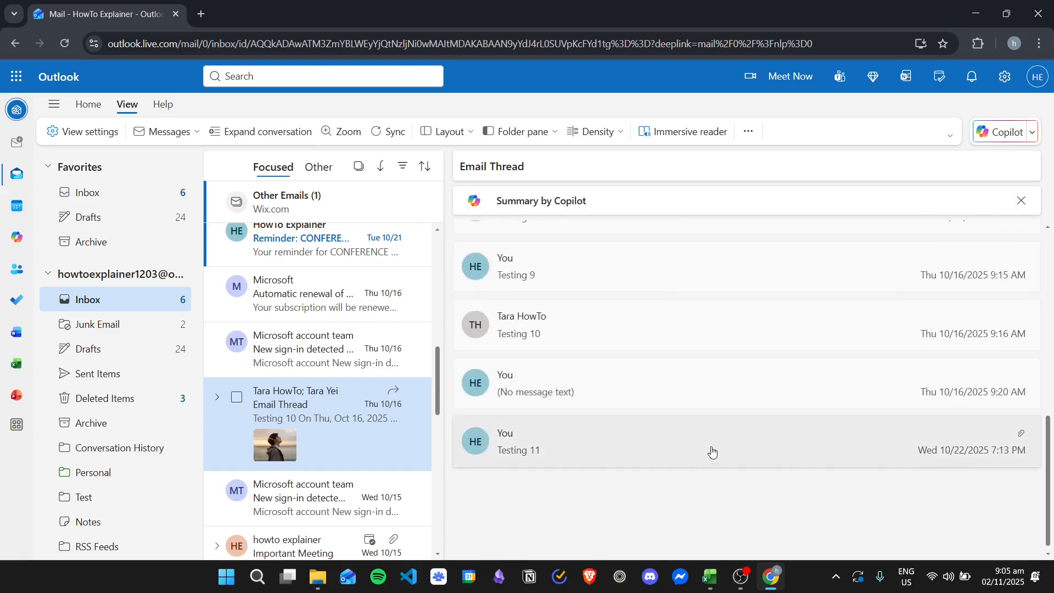
pyautogui.scroll(10, 710, 417)
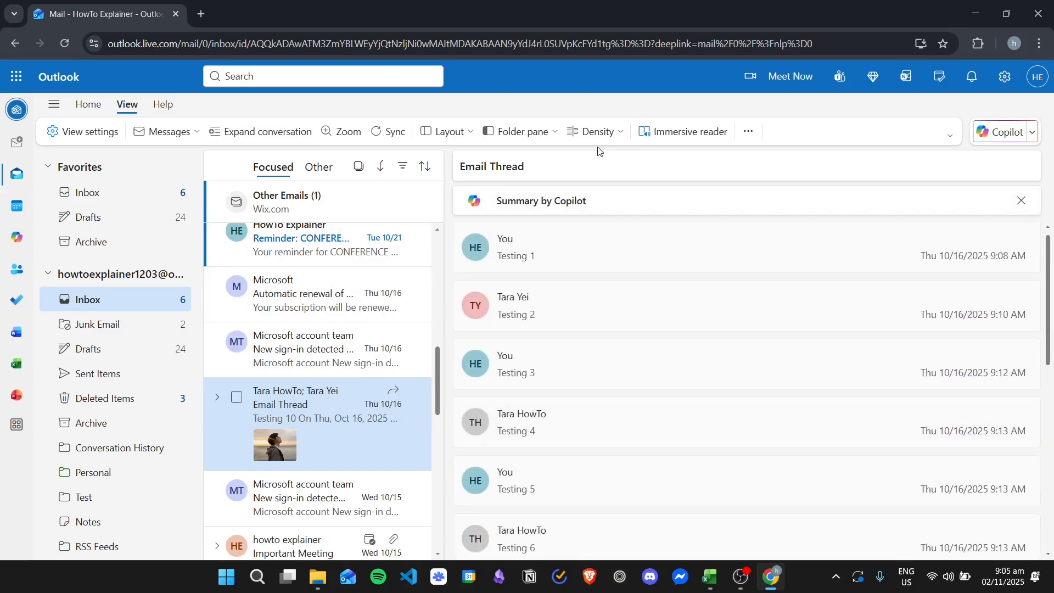
pyautogui.click(345, 135)
pyautogui.click(374, 156)
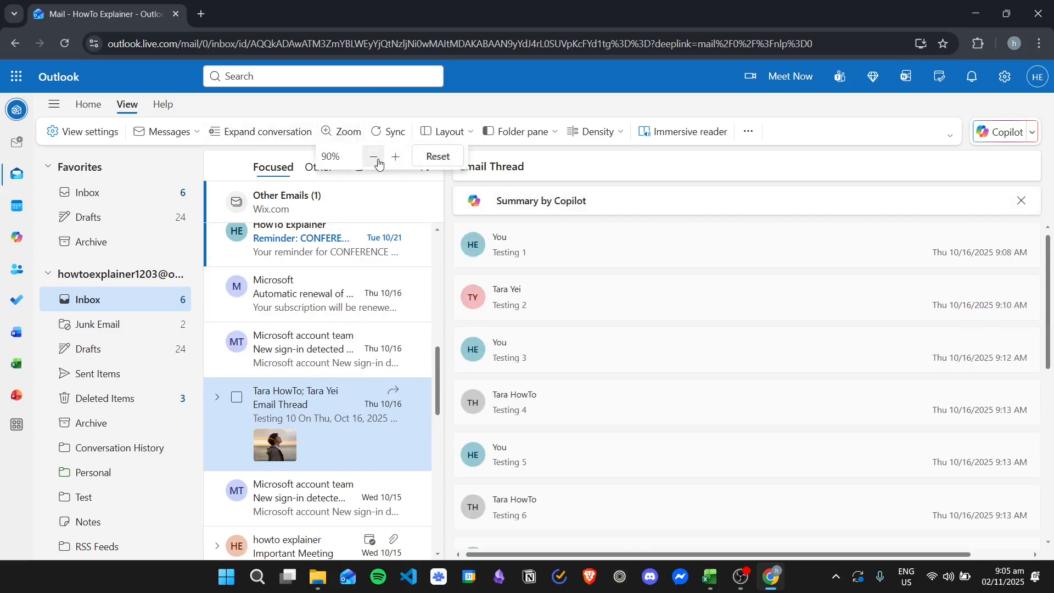
pyautogui.click(394, 157)
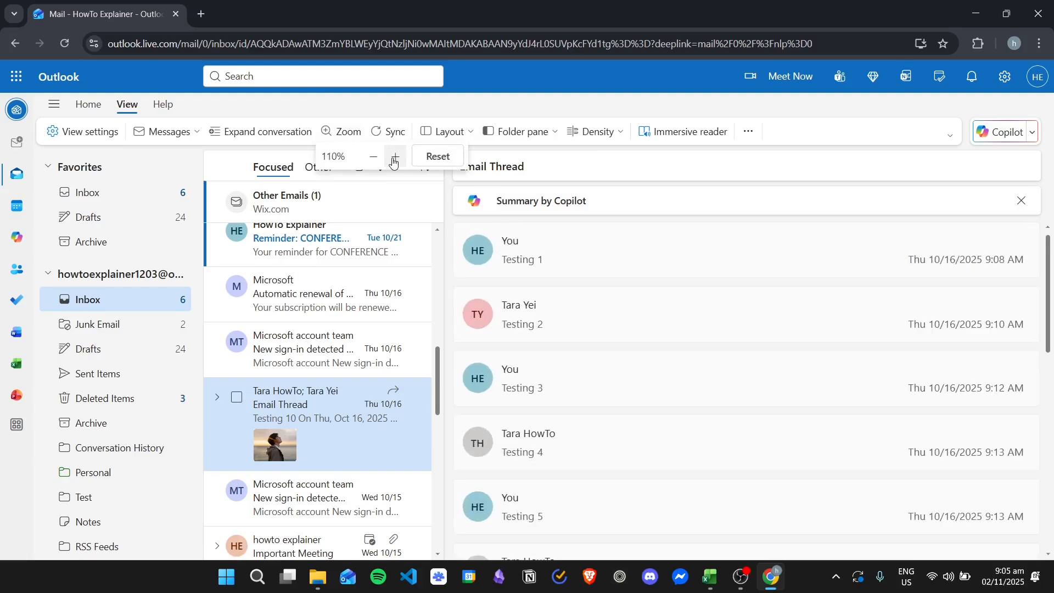
pyautogui.click(373, 157)
pyautogui.click(373, 158)
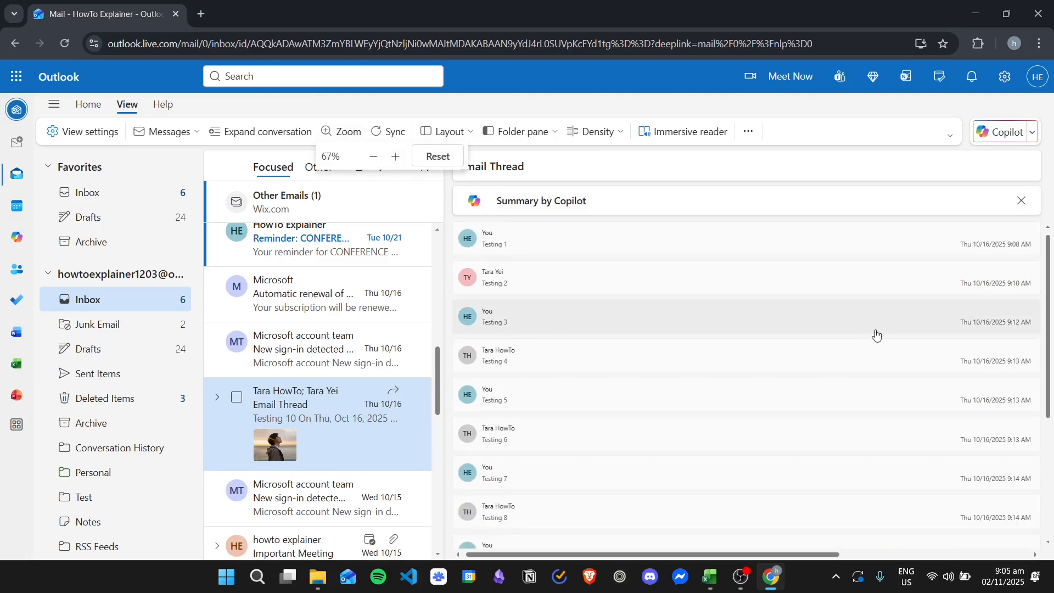
pyautogui.click(372, 160)
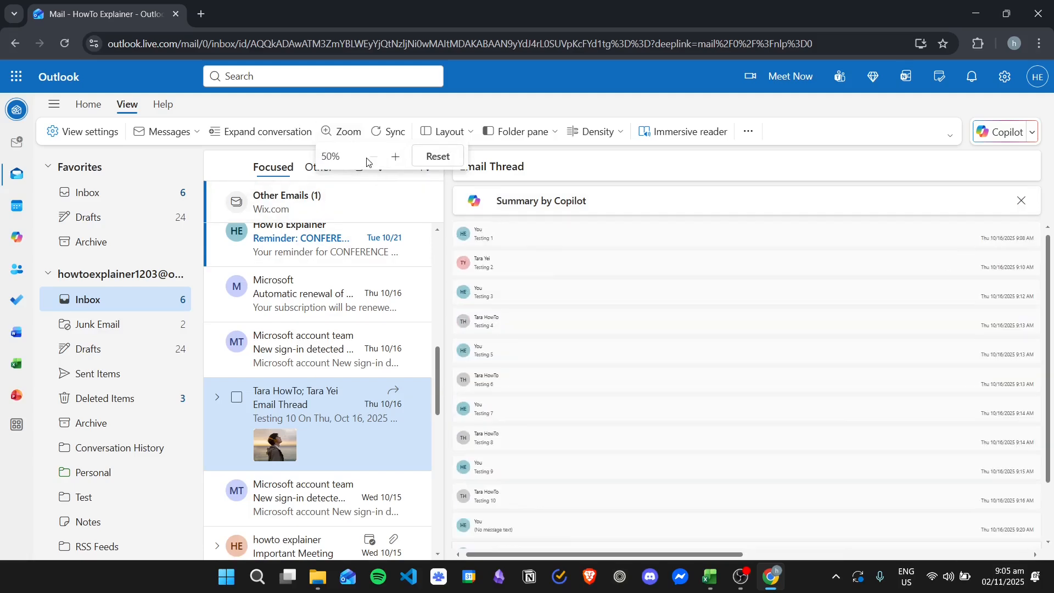
pyautogui.scroll(-1, 675, 354)
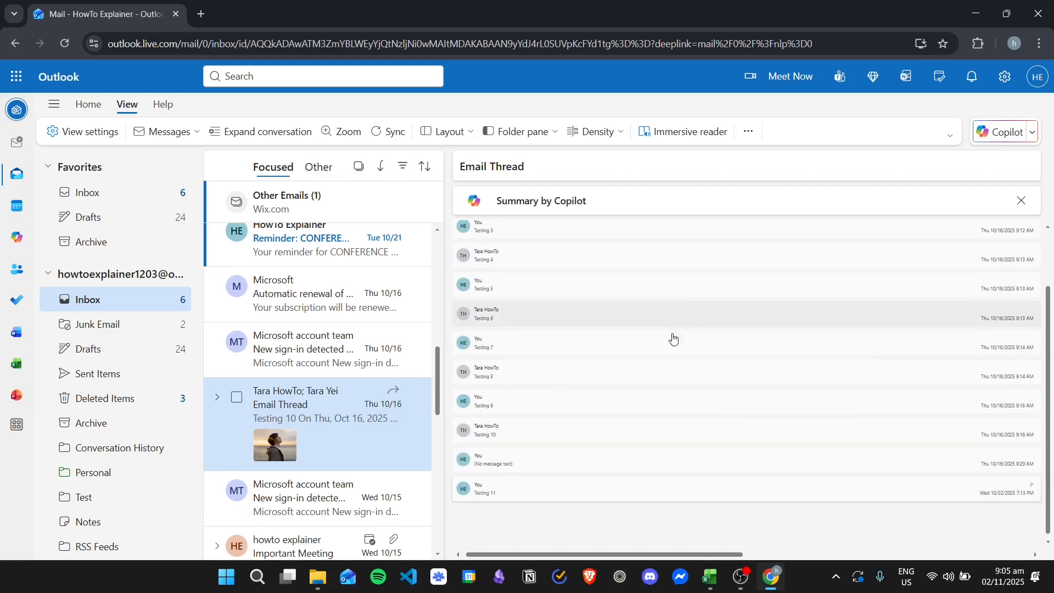
pyautogui.scroll(1, 680, 348)
# Reset the reading pane zoom to 100% and sync the mailbox
pyautogui.click(350, 134)
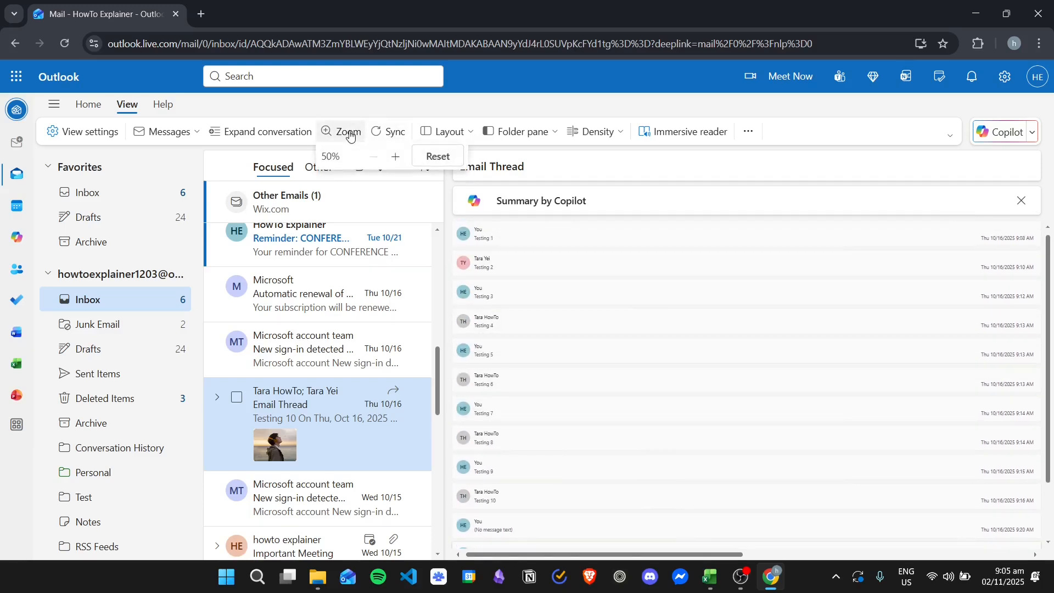
pyautogui.click(439, 158)
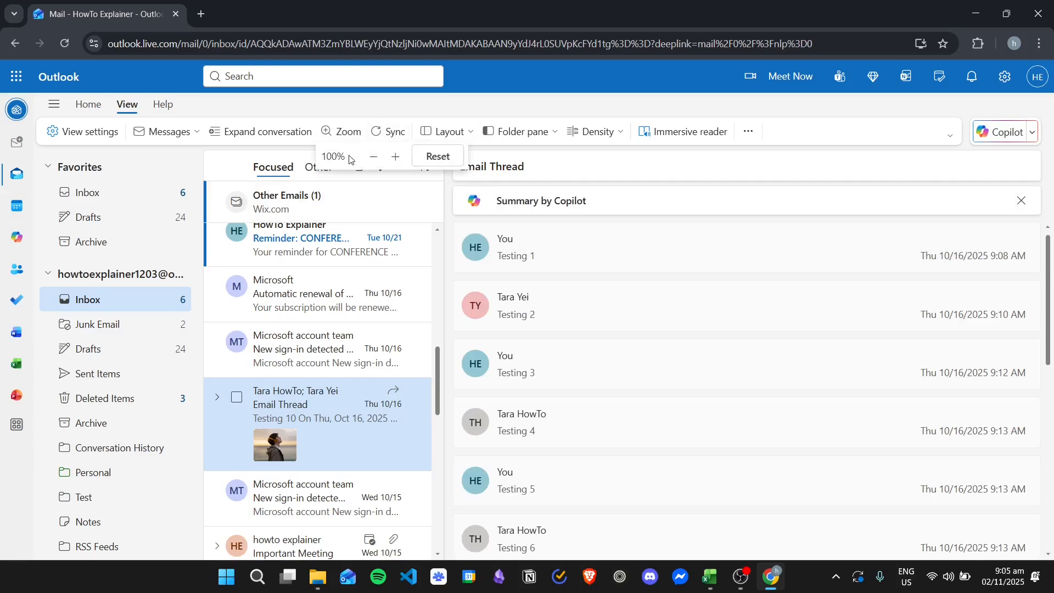
pyautogui.click(375, 108)
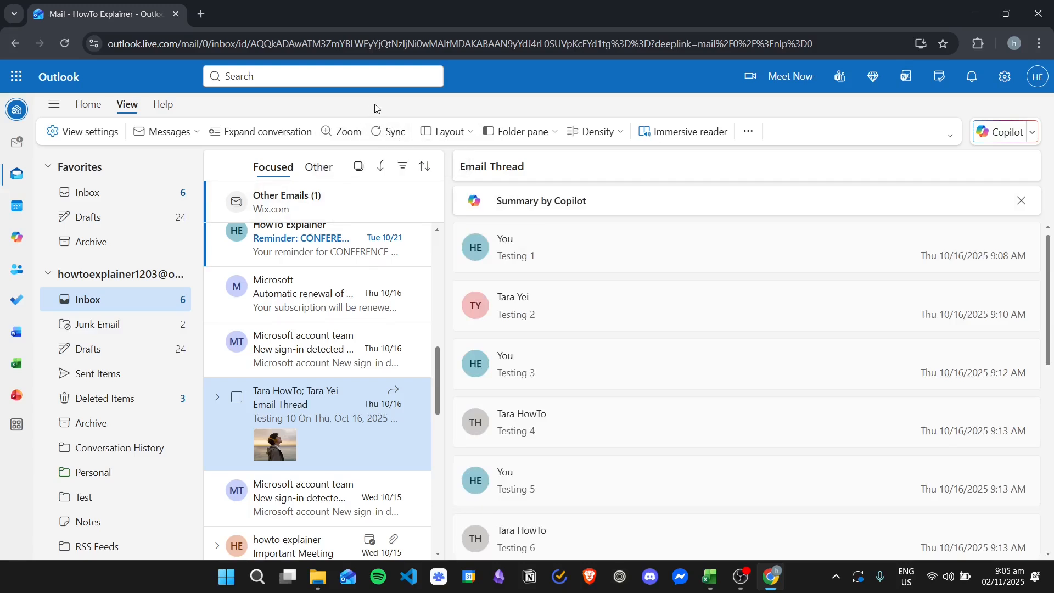
pyautogui.click(387, 134)
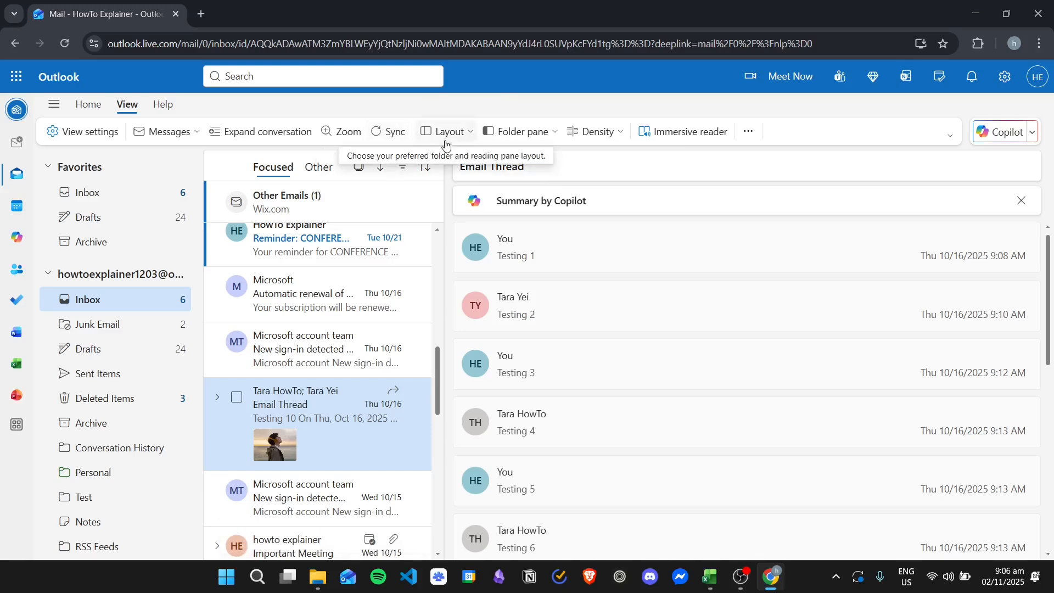
# Try the Classic ribbon layout, then switch back to the Simplified ribbon
pyautogui.click(461, 133)
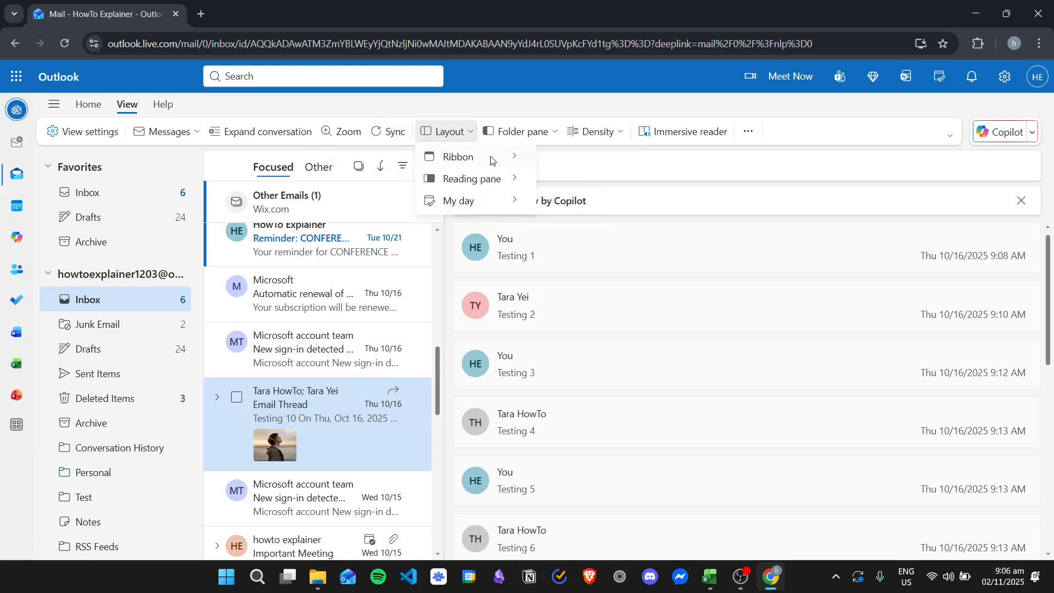
pyautogui.moveTo(474, 161)
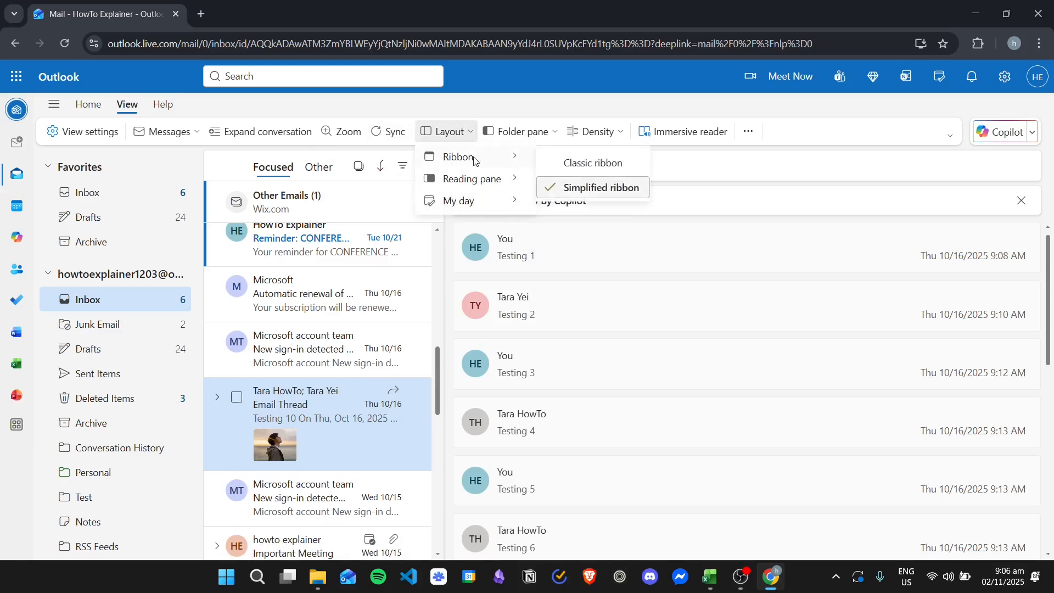
pyautogui.click(612, 169)
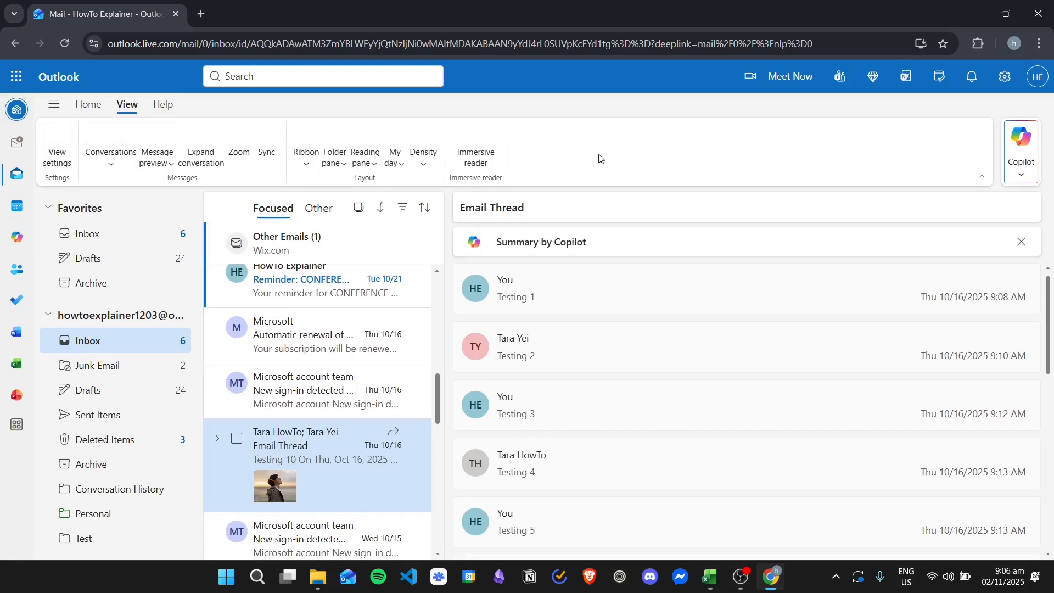
pyautogui.click(980, 180)
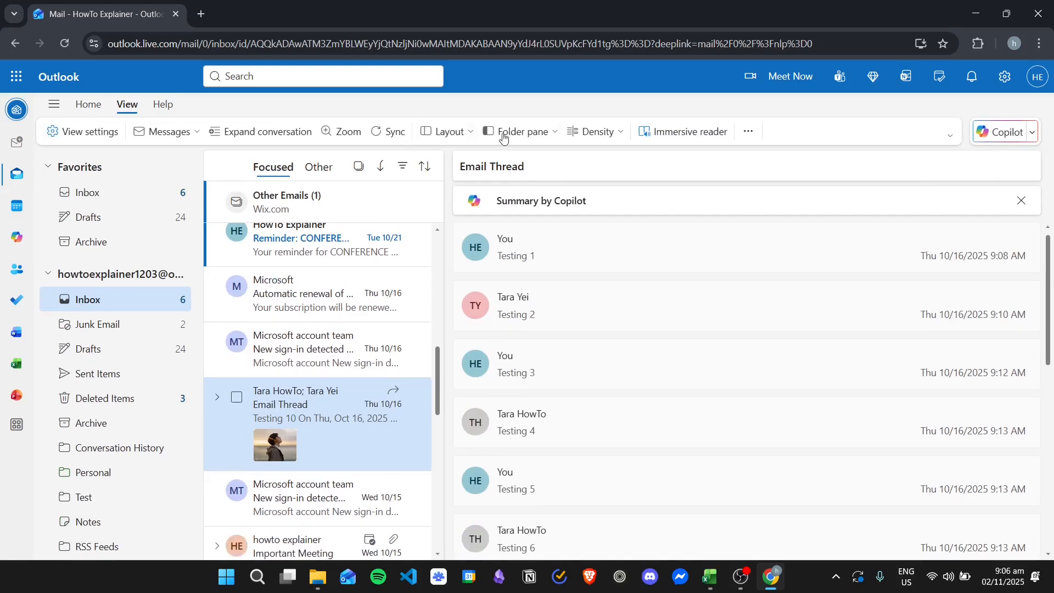
# Show the reading pane on the bottom and look through both the inbox list and the Email Thread messages
pyautogui.click(471, 133)
pyautogui.moveTo(516, 161)
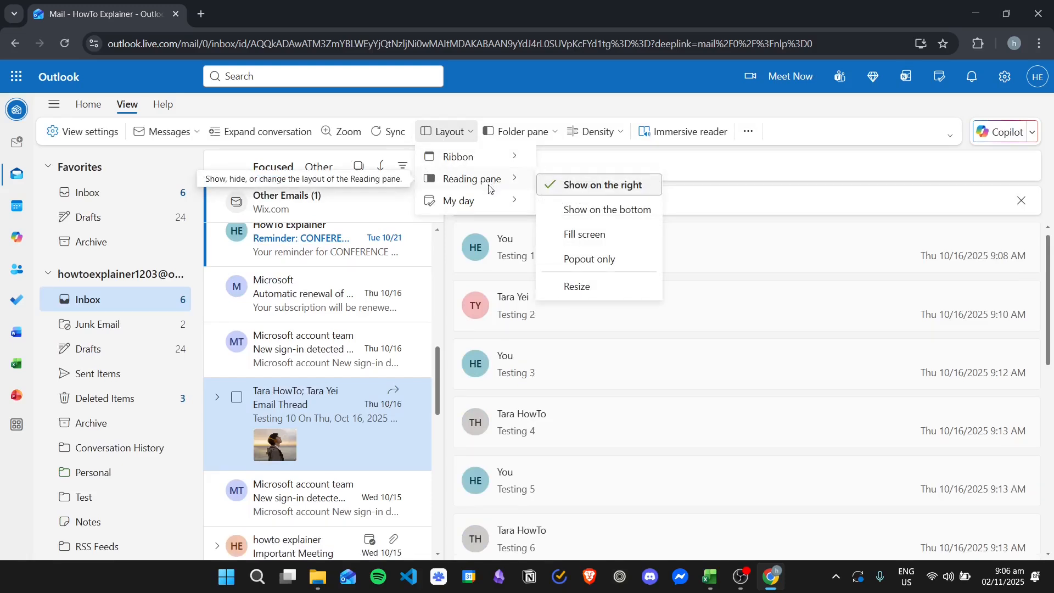
pyautogui.moveTo(492, 182)
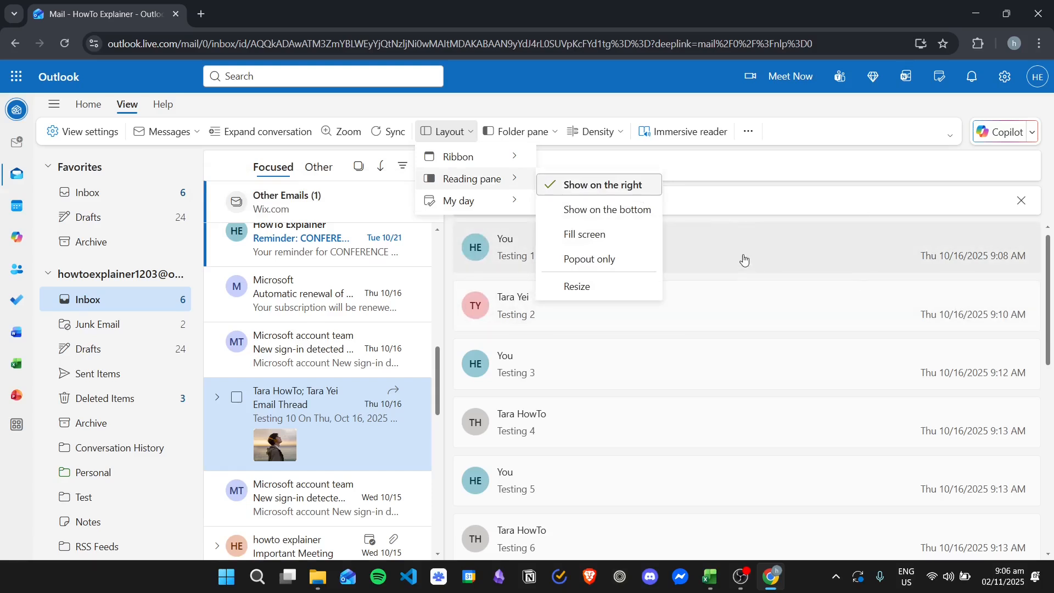
pyautogui.click(635, 214)
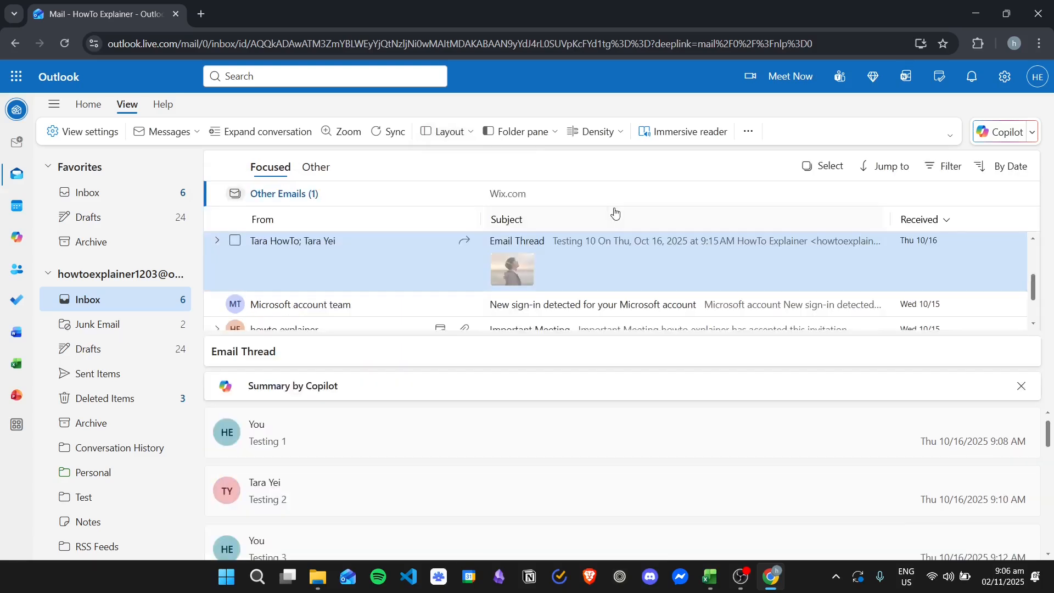
pyautogui.scroll(-3, 478, 296)
pyautogui.scroll(-5, 464, 457)
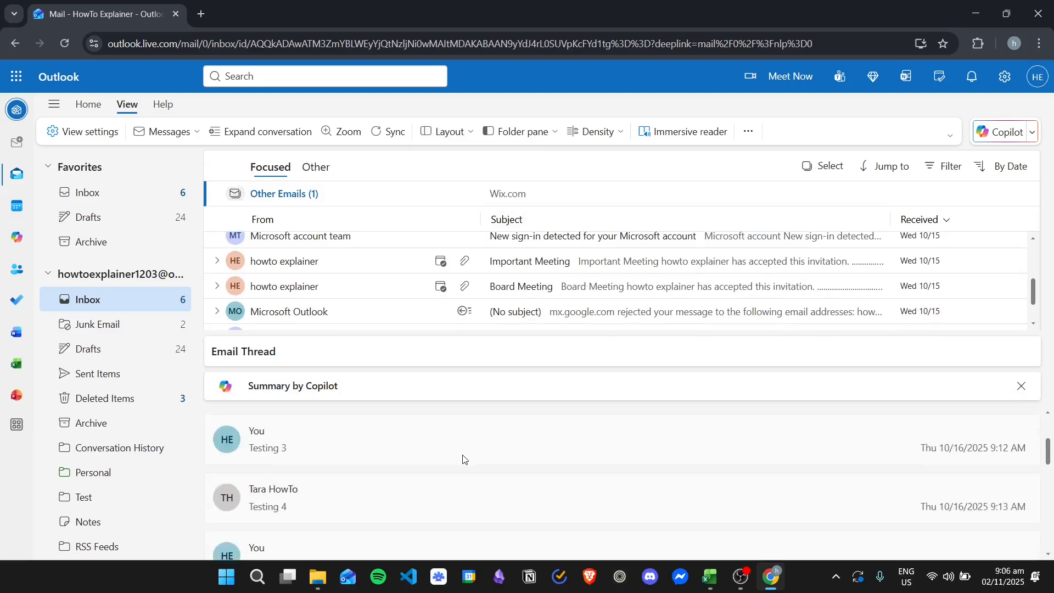
pyautogui.scroll(1, 461, 461)
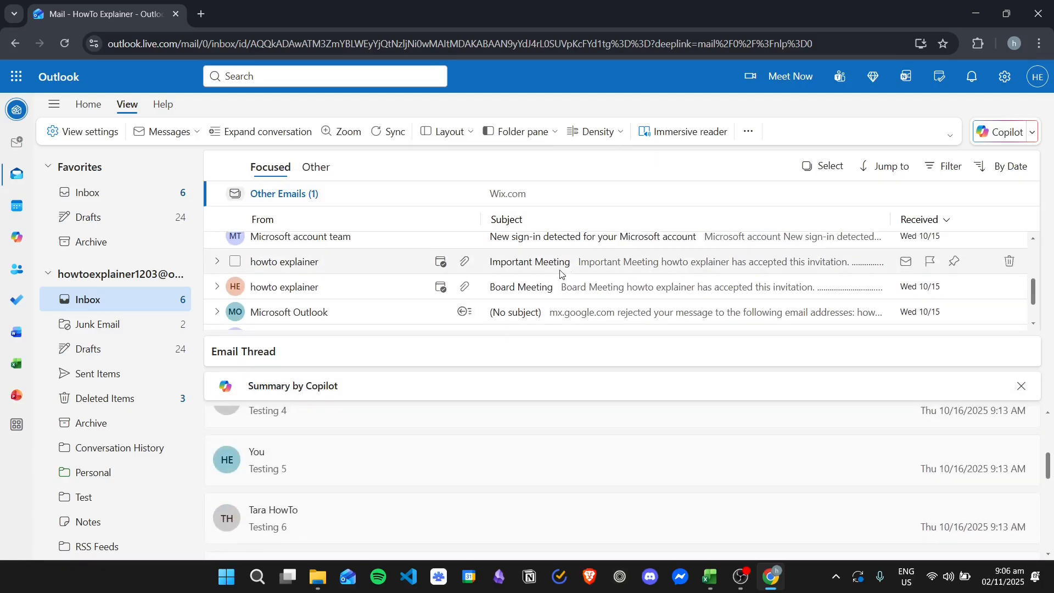
pyautogui.scroll(3, 487, 277)
pyautogui.scroll(-2, 518, 281)
pyautogui.scroll(-1, 518, 281)
pyautogui.scroll(3, 499, 288)
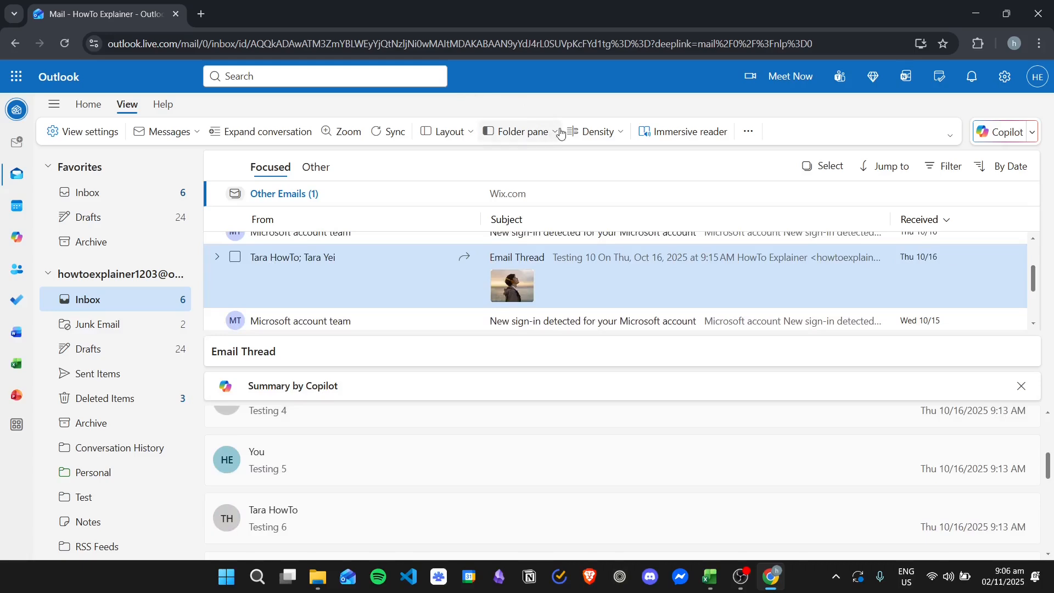
# Set the reading pane layout to Fill screen and look over the full-width inbox list
pyautogui.click(446, 132)
pyautogui.moveTo(468, 177)
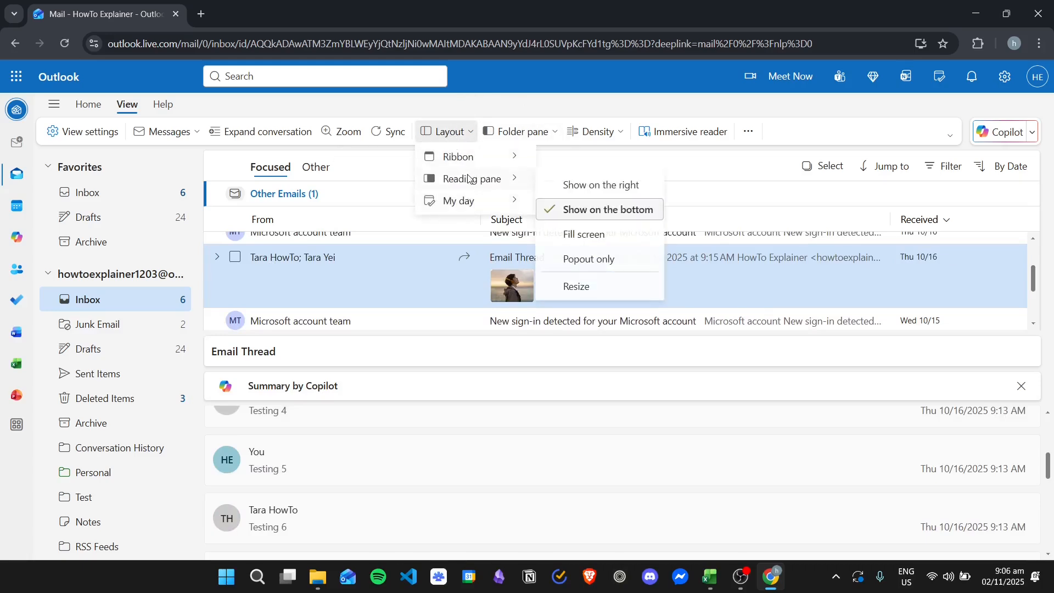
pyautogui.click(613, 236)
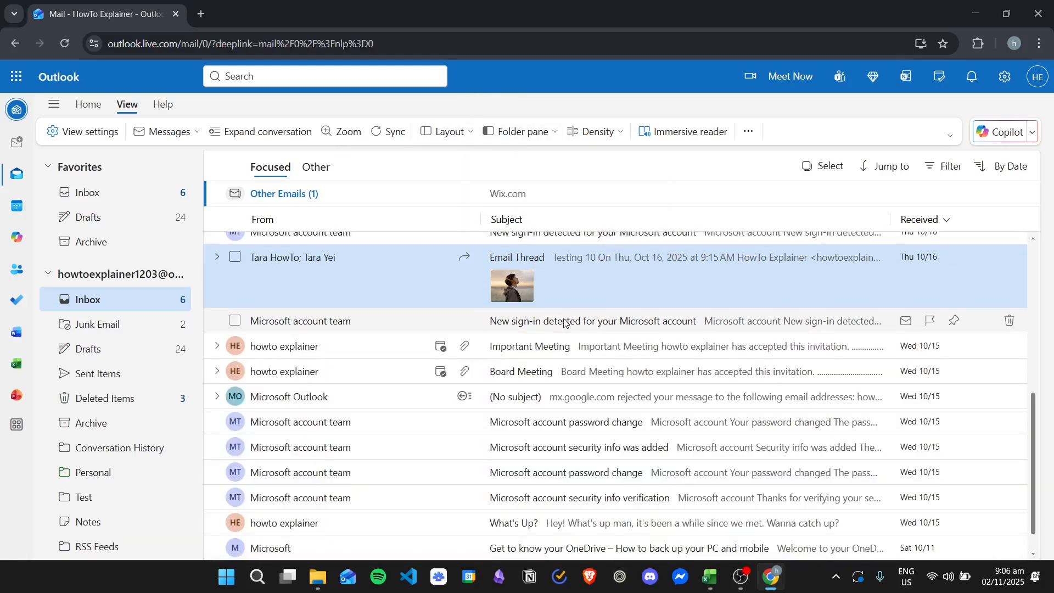
pyautogui.scroll(-1, 661, 357)
pyautogui.scroll(1, 315, 329)
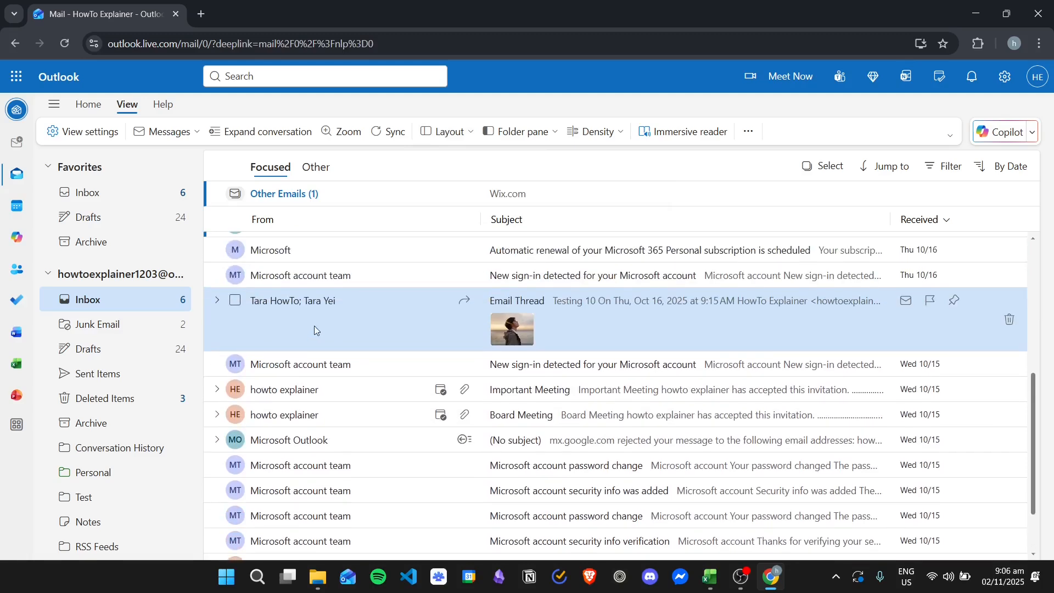
# Open the Email Thread conversation in the filled view, look through its messages, and close it
pyautogui.click(389, 315)
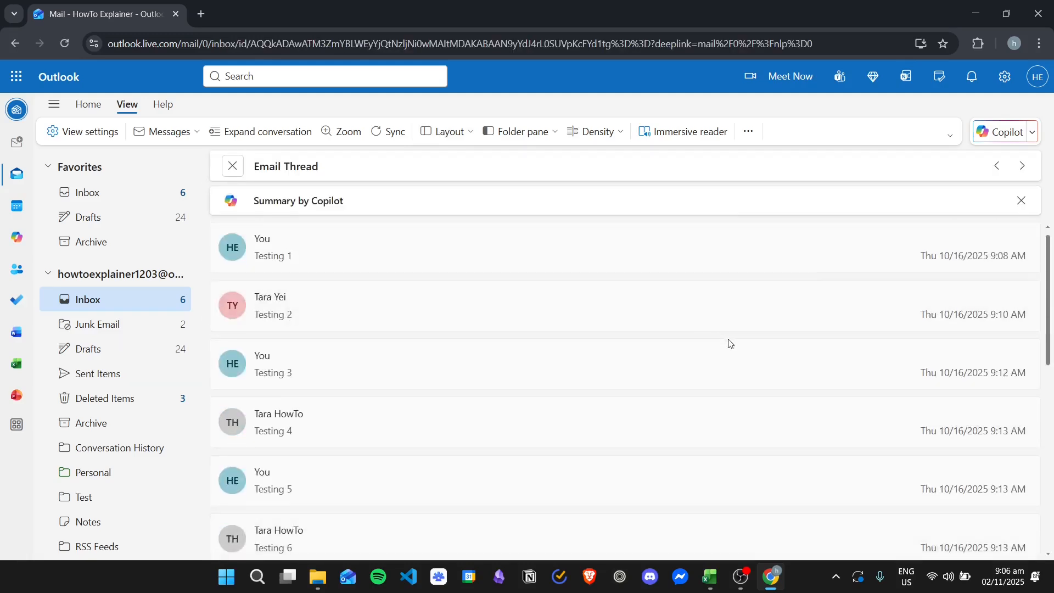
pyautogui.scroll(-6, 534, 363)
pyautogui.scroll(6, 600, 394)
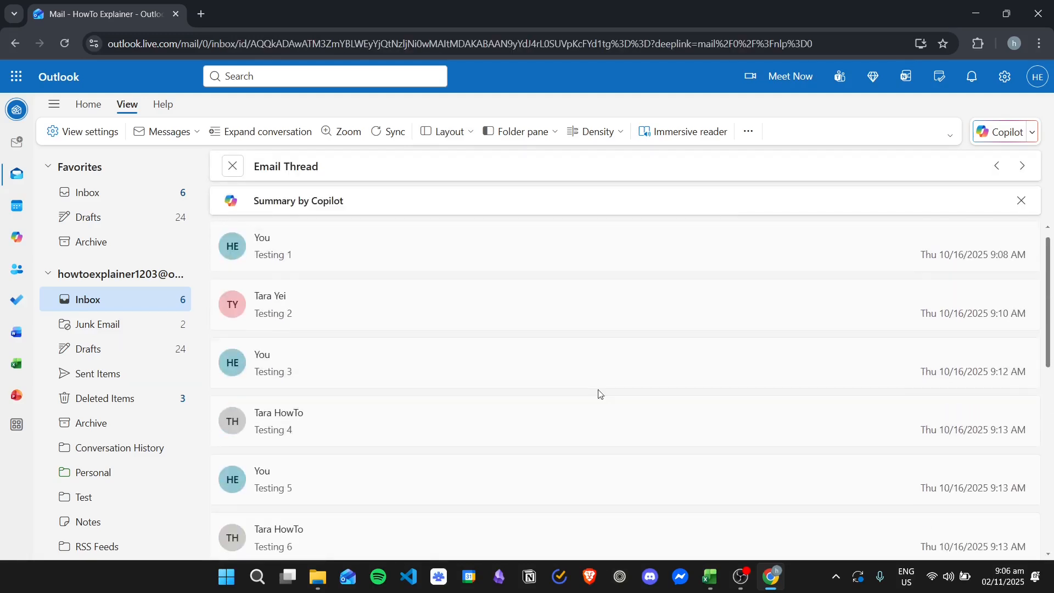
pyautogui.click(233, 168)
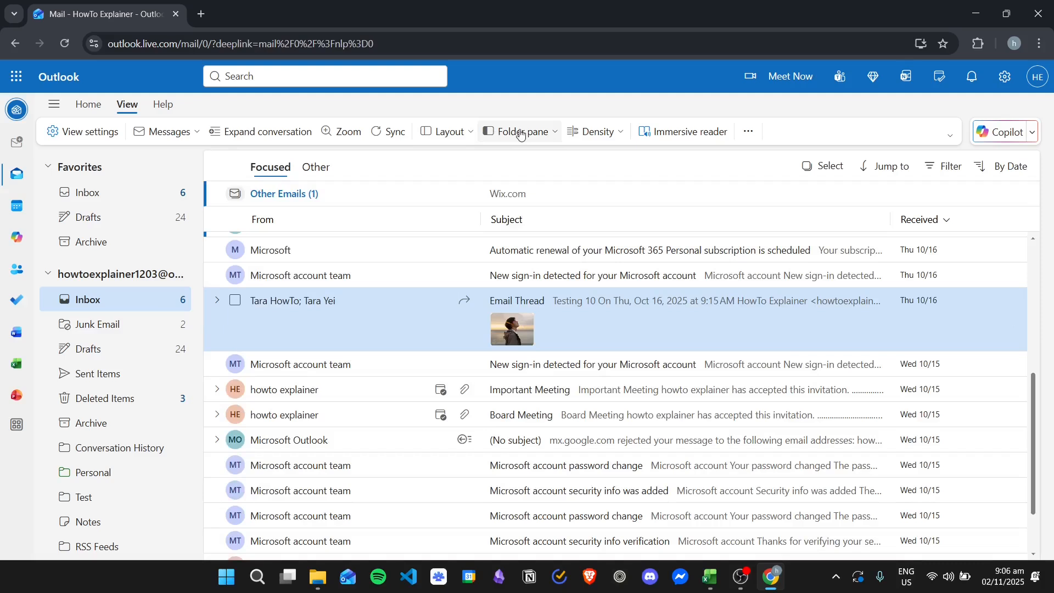
# Set the reading pane layout to Popout only
pyautogui.click(446, 132)
pyautogui.moveTo(518, 181)
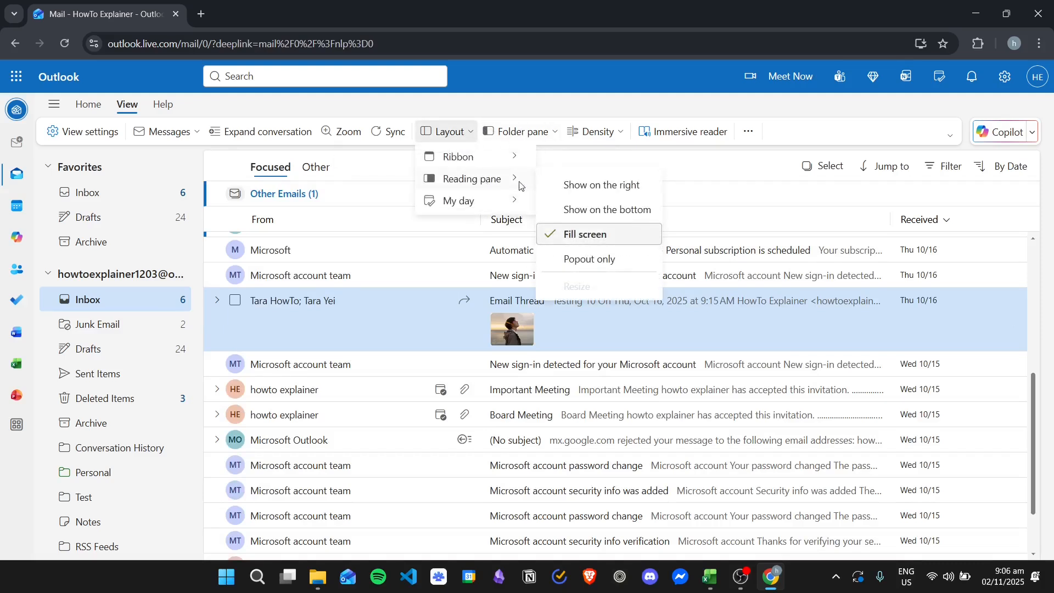
pyautogui.click(605, 259)
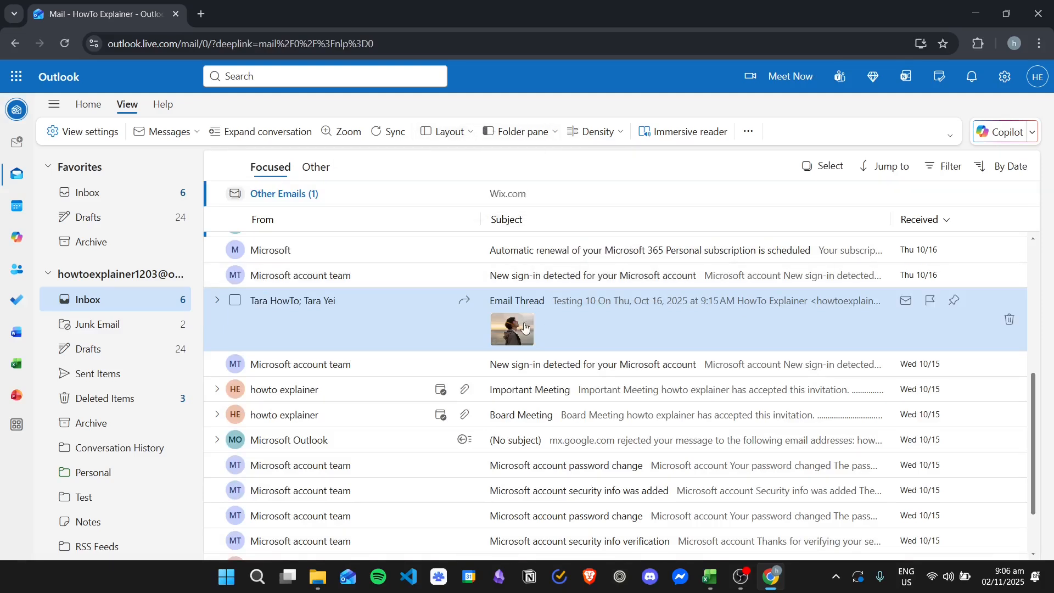
# Open the Email Thread conversation in its own window, read through the message, and close the window
pyautogui.doubleClick(606, 320)
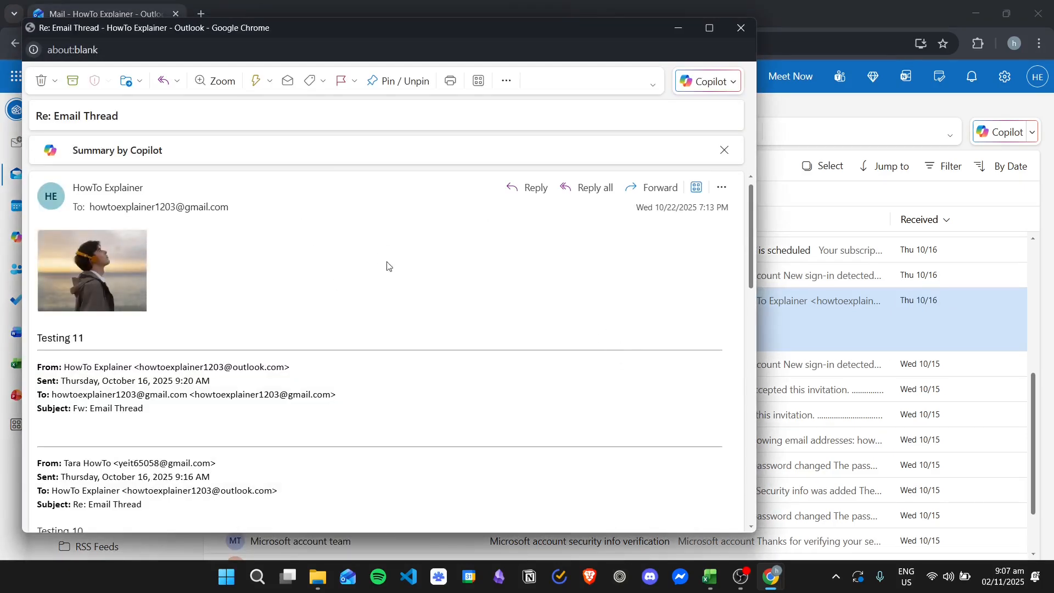
pyautogui.scroll(-15, 439, 287)
pyautogui.scroll(15, 439, 289)
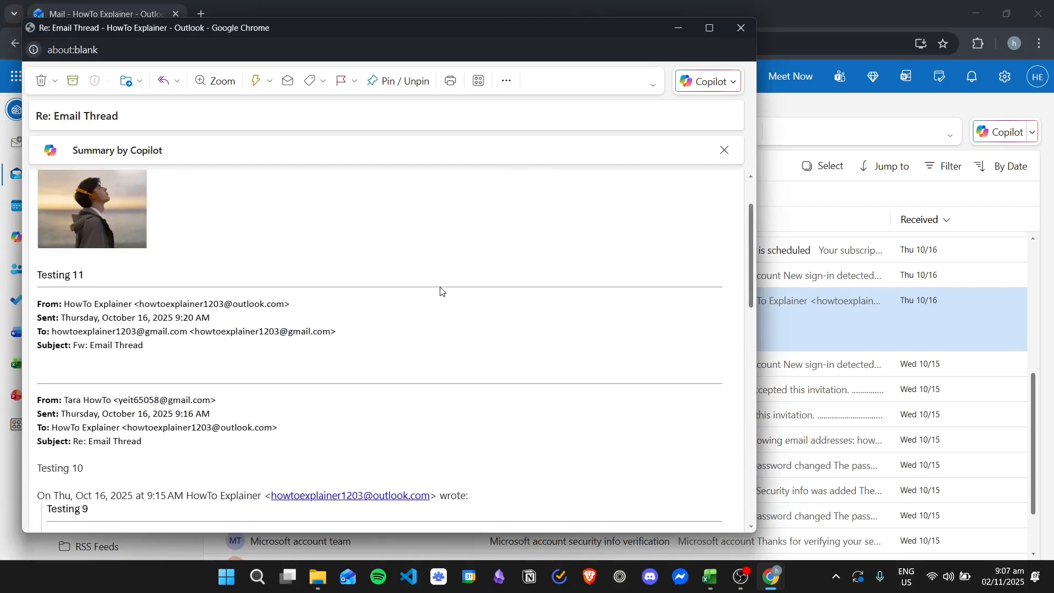
pyautogui.click(740, 27)
# Show the reading pane on the right and look through the inbox list and the Email Thread messages
pyautogui.click(449, 134)
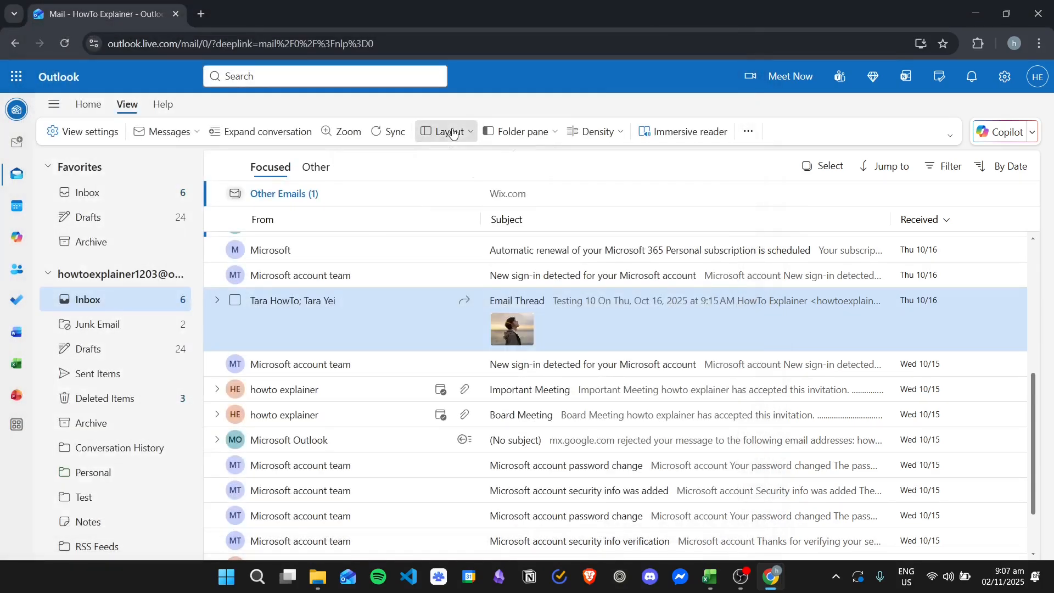
pyautogui.moveTo(475, 188)
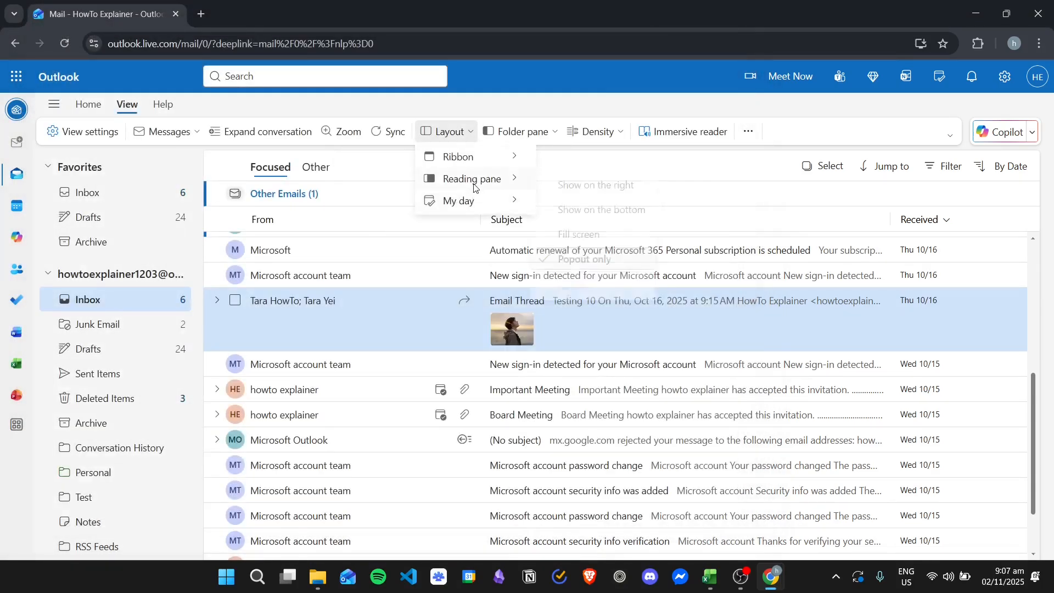
pyautogui.click(620, 189)
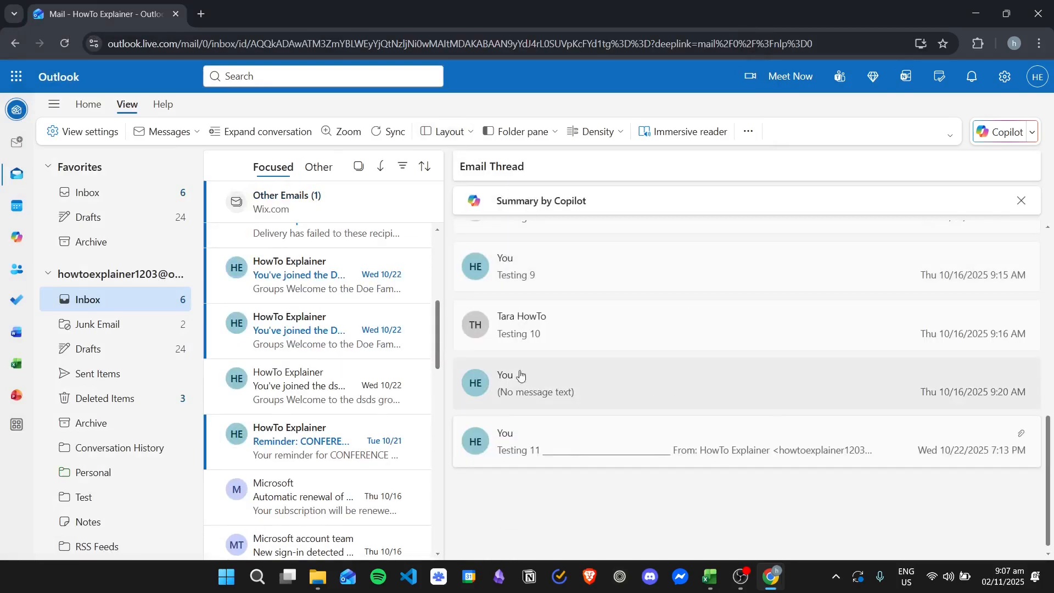
pyautogui.scroll(5, 315, 370)
pyautogui.scroll(6, 590, 273)
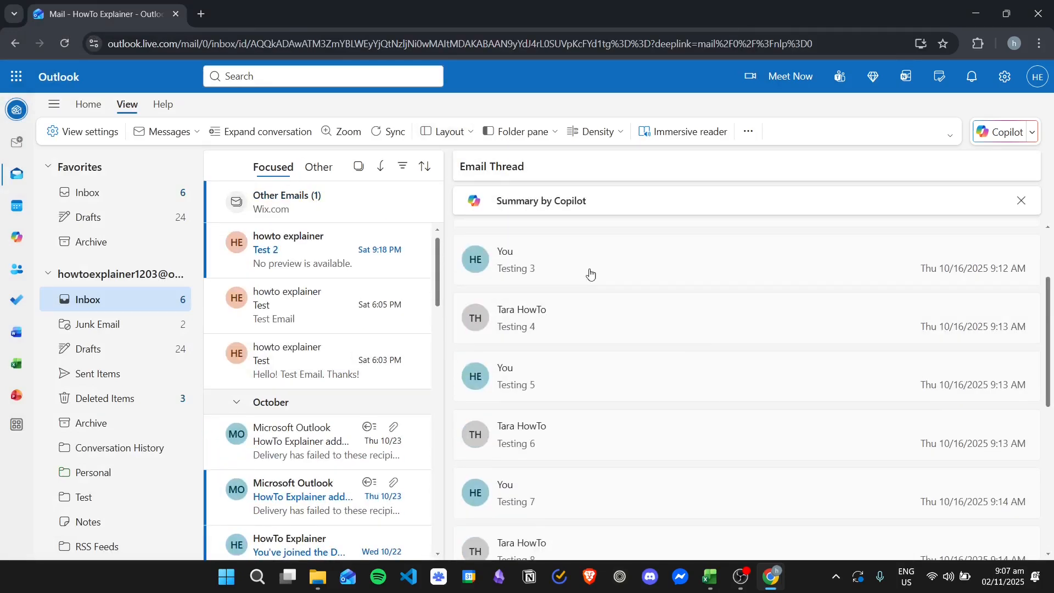
# Show the My day pane beside the mail and hide it again
pyautogui.click(445, 132)
pyautogui.moveTo(490, 191)
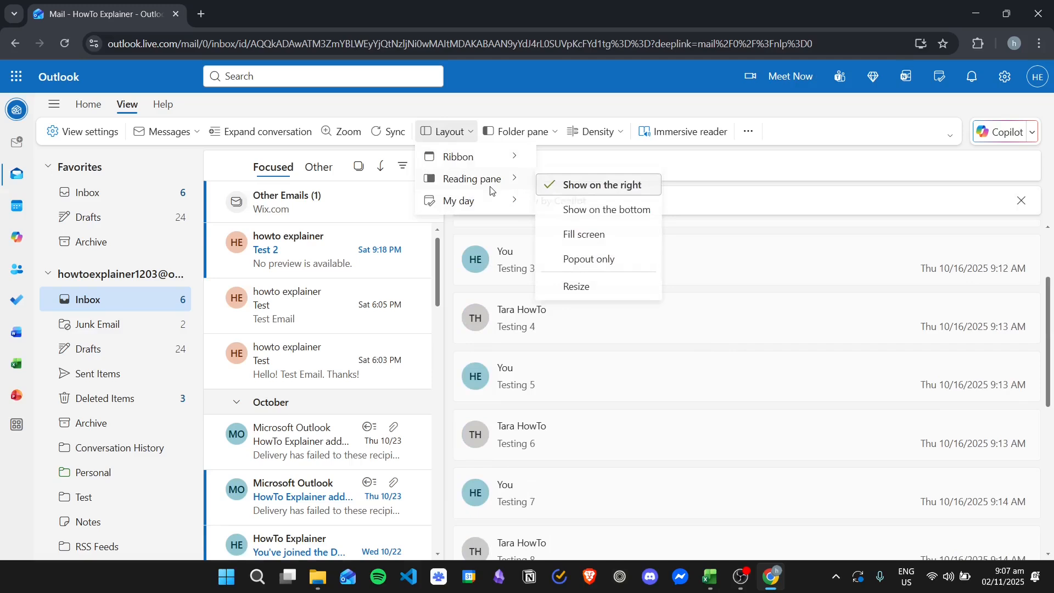
pyautogui.moveTo(480, 208)
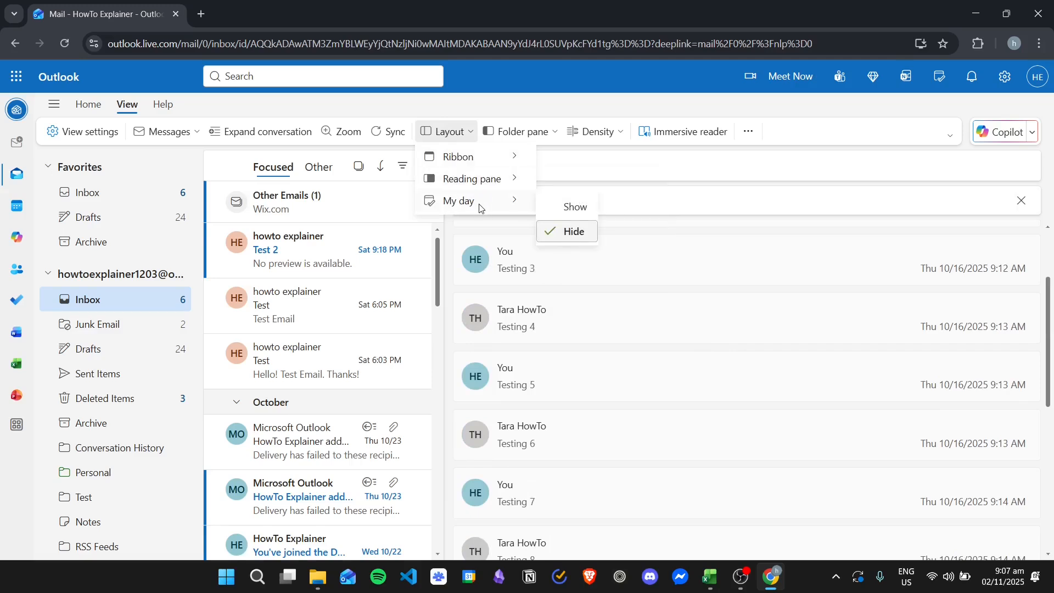
pyautogui.click(574, 207)
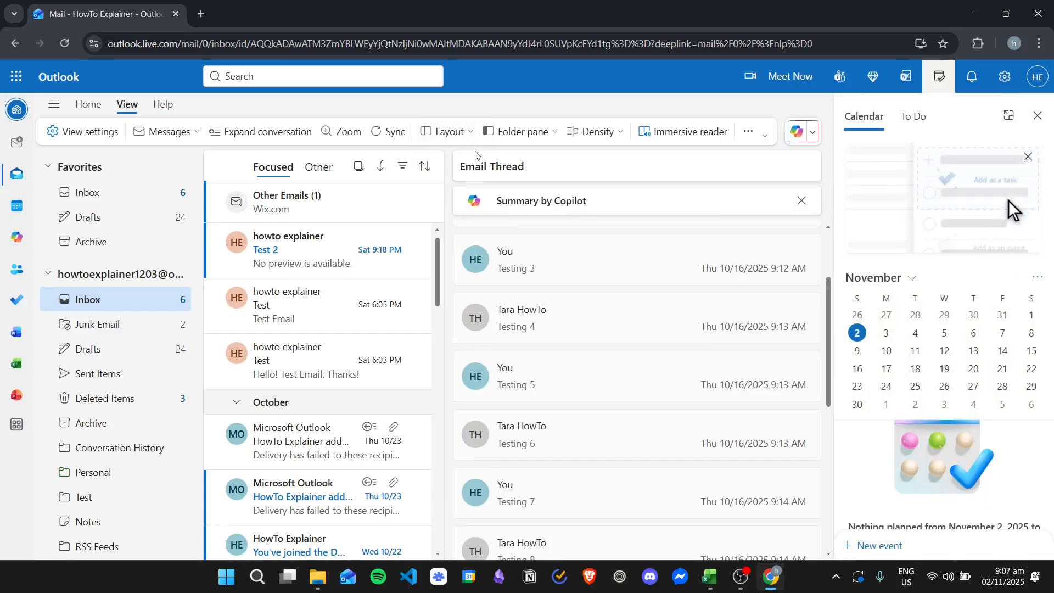
pyautogui.click(446, 131)
pyautogui.moveTo(490, 201)
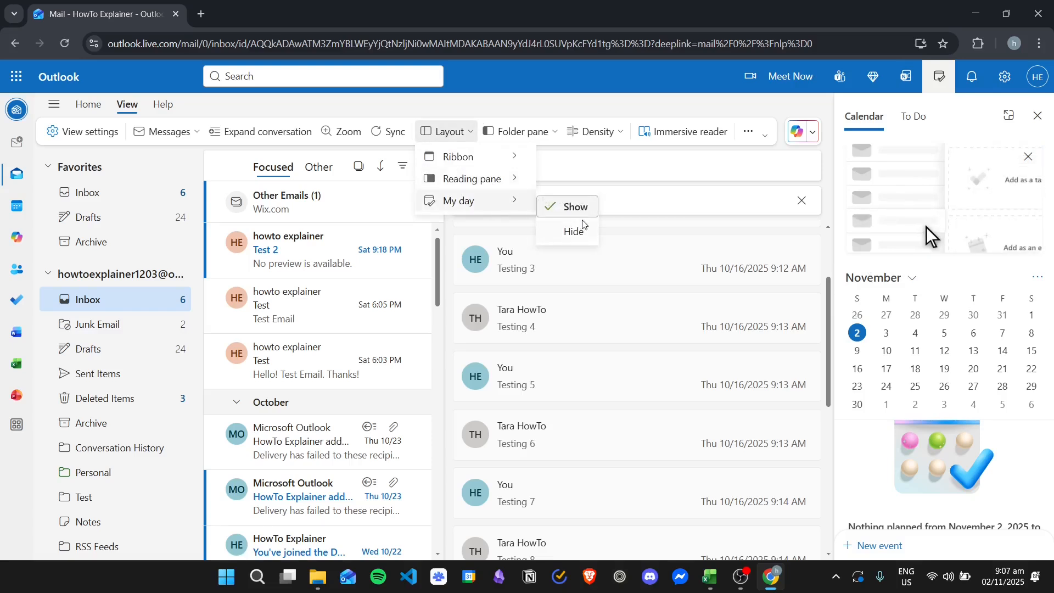
pyautogui.click(573, 231)
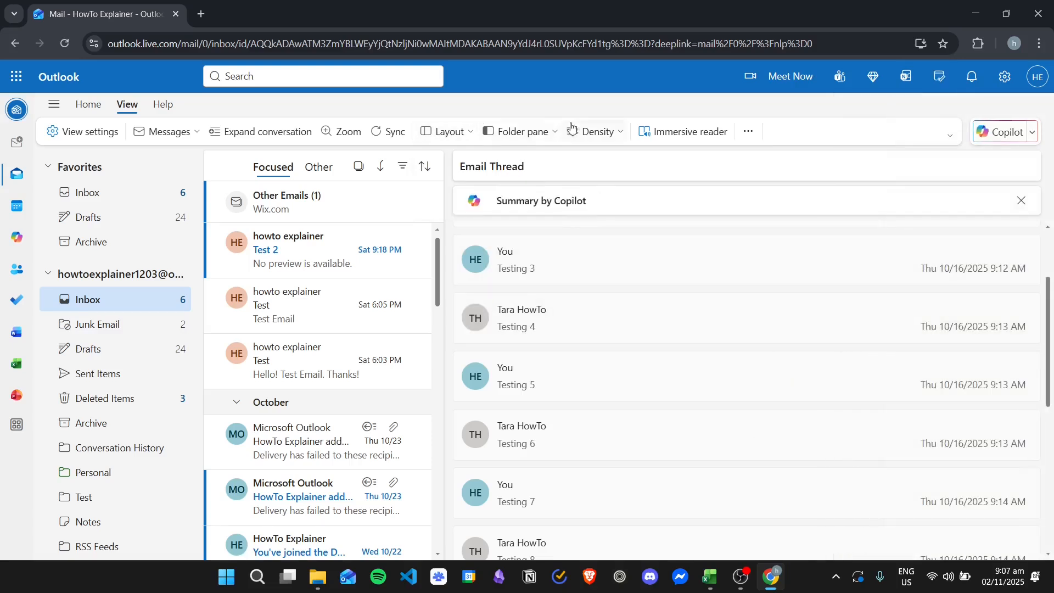
# Hide the folder list from the folder pane and show it again
pyautogui.click(532, 132)
pyautogui.moveTo(522, 163)
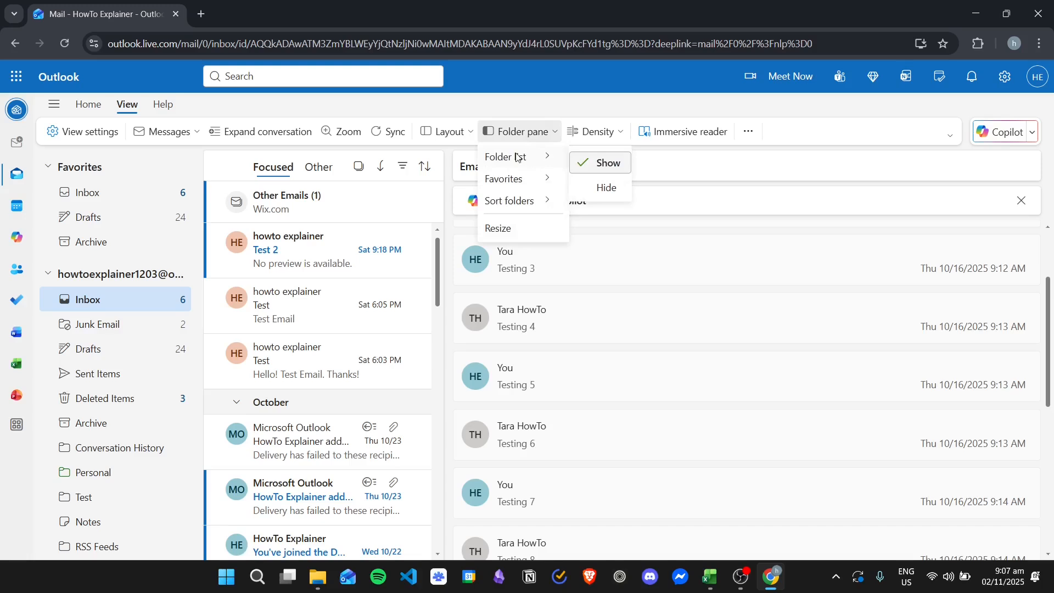
pyautogui.click(609, 187)
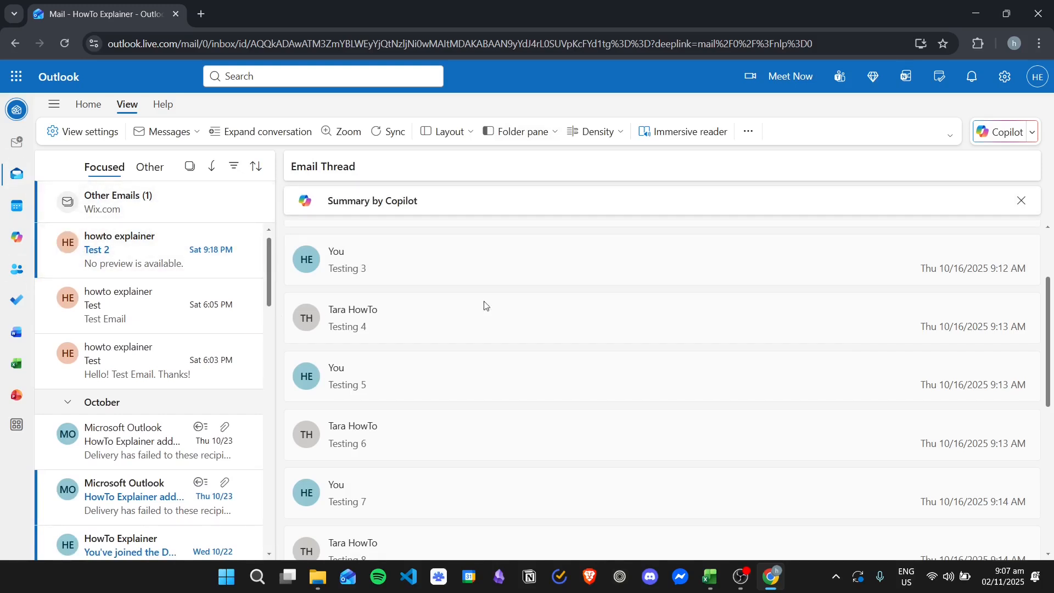
pyautogui.click(524, 130)
pyautogui.moveTo(526, 160)
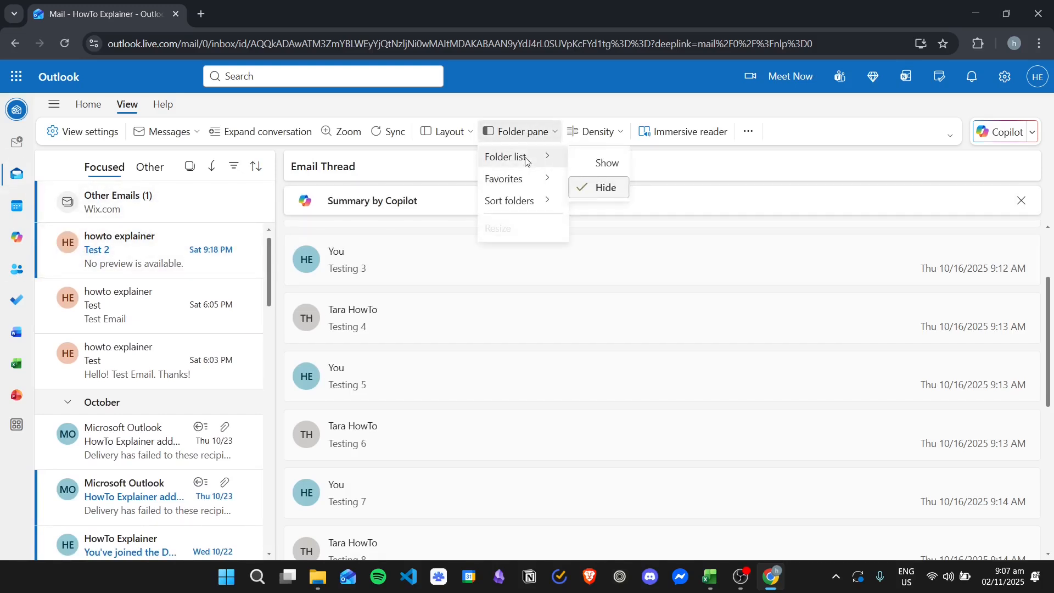
pyautogui.click(608, 163)
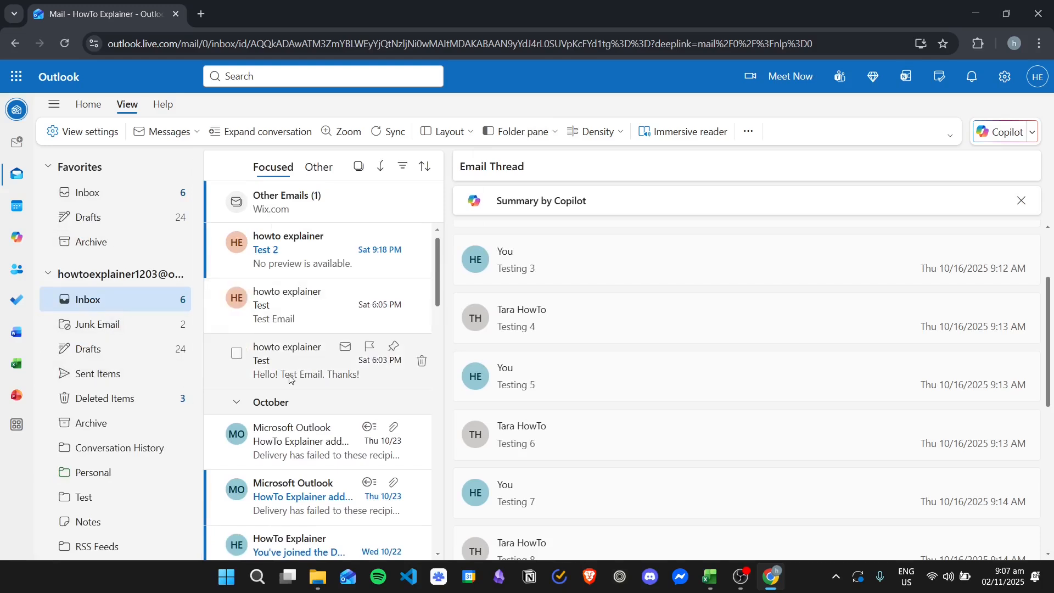
# Hide the Favorites section in the folder pane and show it again
pyautogui.click(524, 131)
pyautogui.moveTo(529, 181)
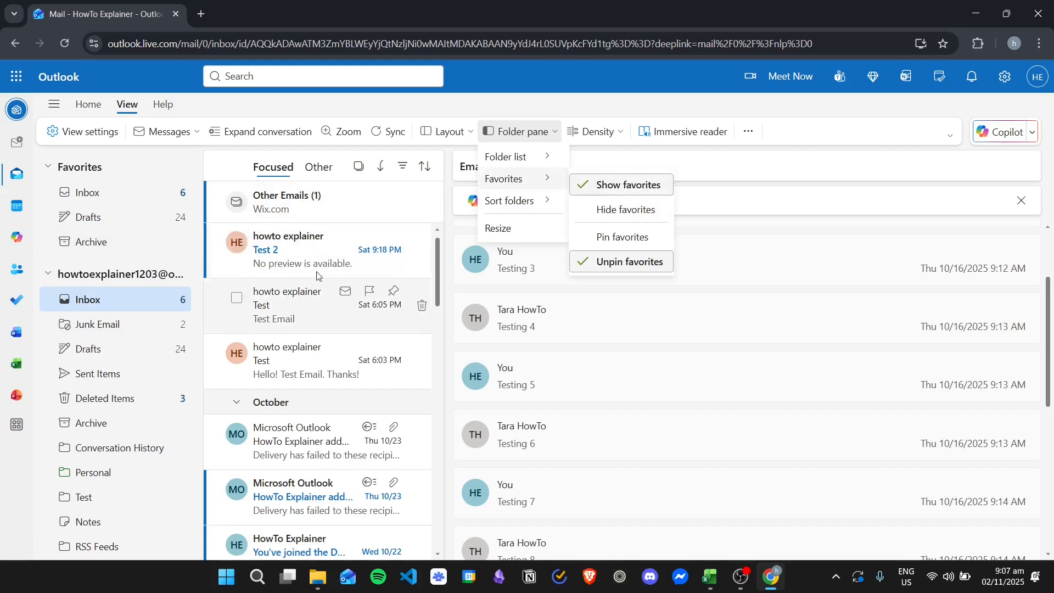
pyautogui.click(640, 209)
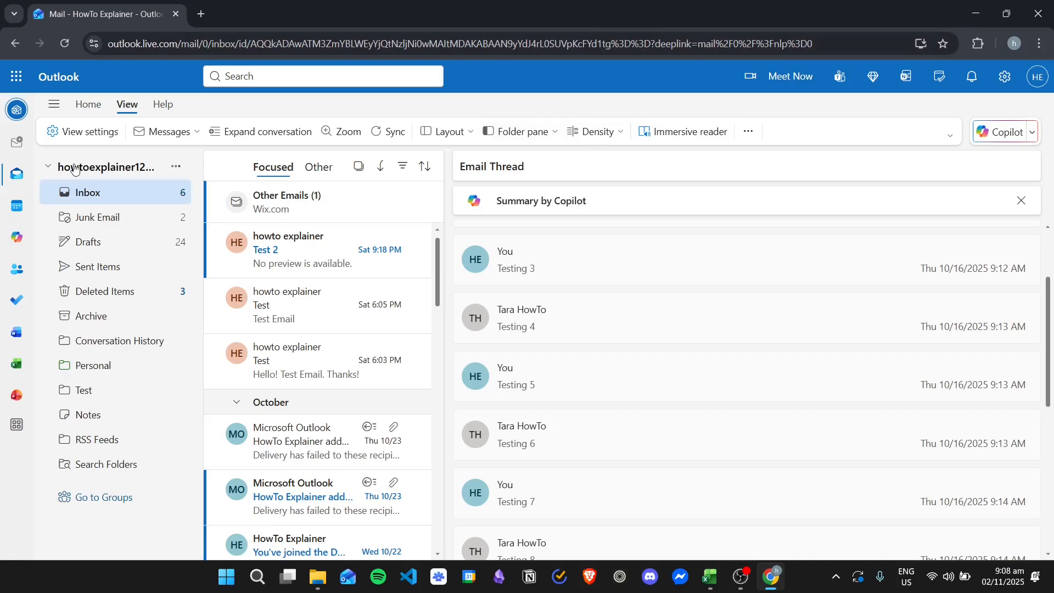
pyautogui.click(538, 134)
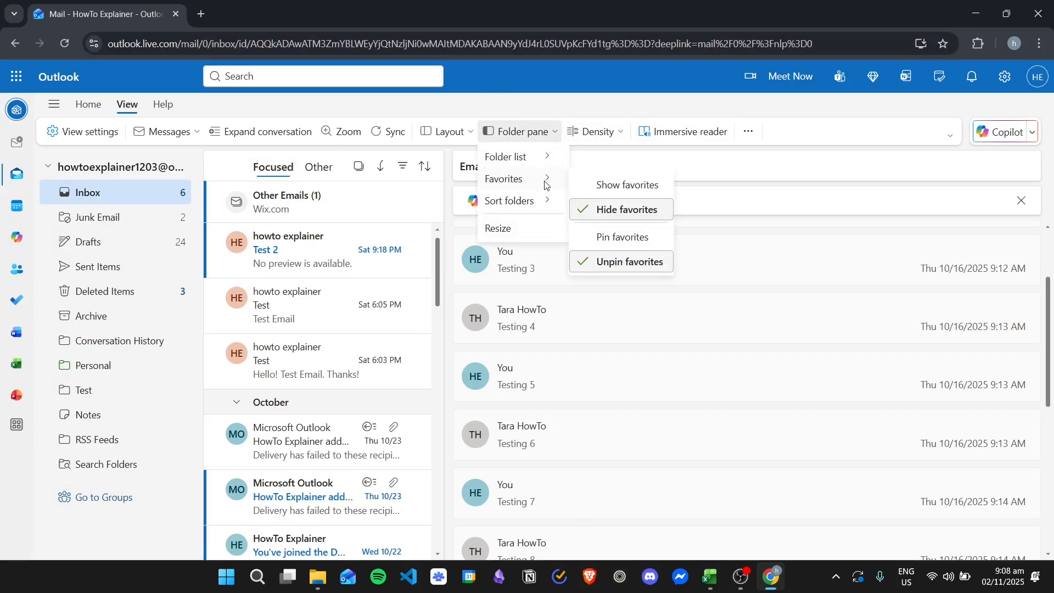
pyautogui.click(629, 183)
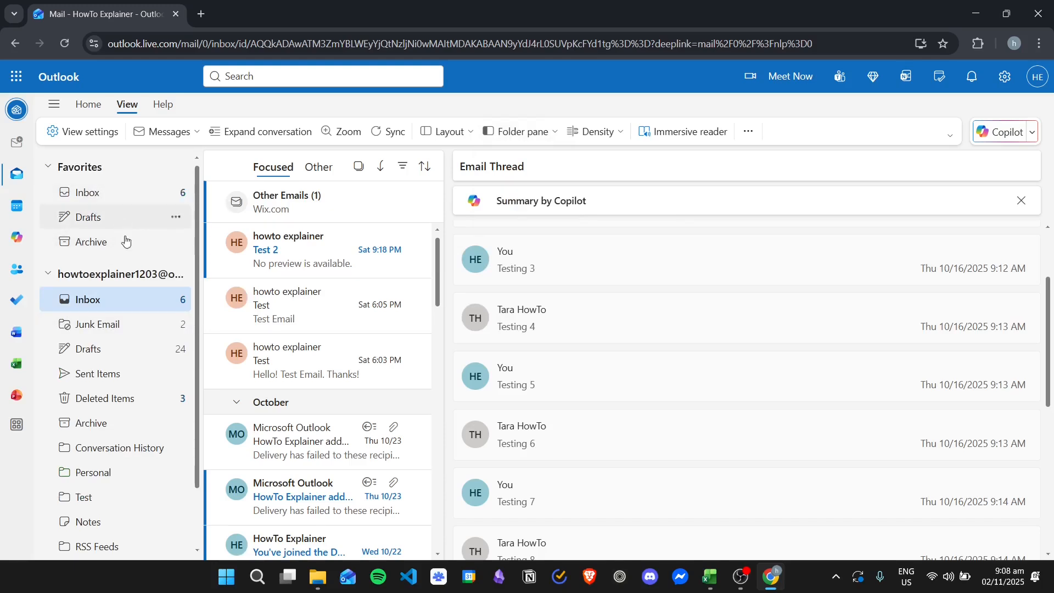
# View the suggestions for adding a favorite and dismiss them without adding any
pyautogui.click(178, 170)
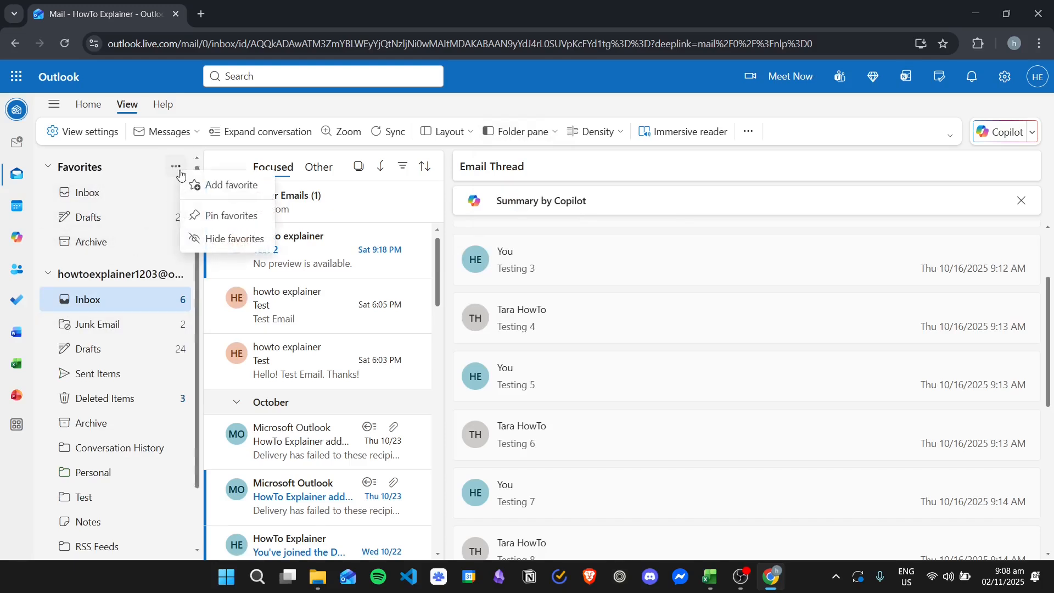
pyautogui.click(246, 186)
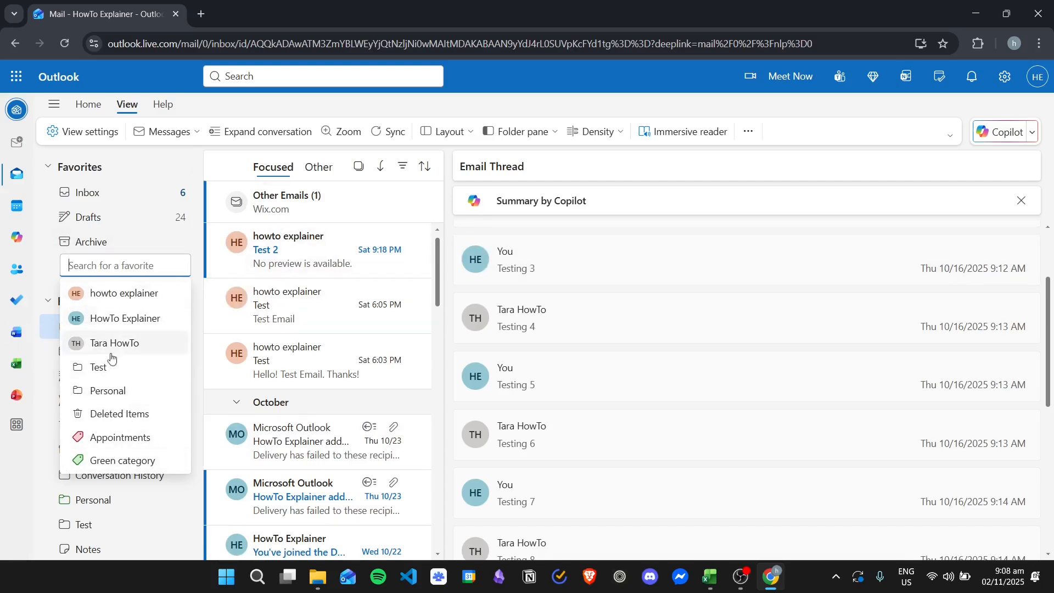
pyautogui.click(678, 181)
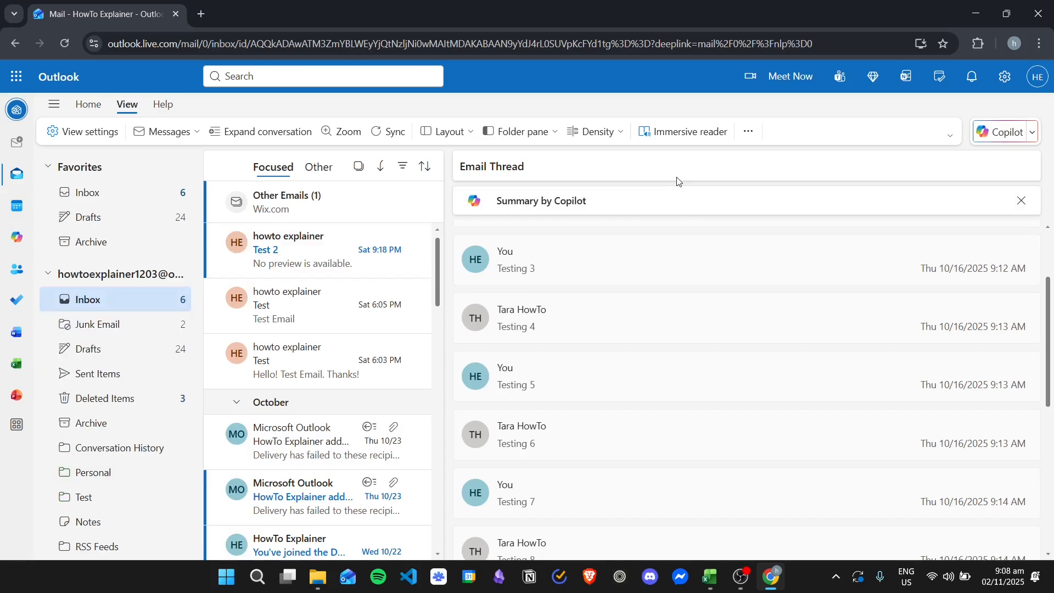
# Order the folders A to Z, check the folder list, and restore the custom folder order
pyautogui.click(555, 132)
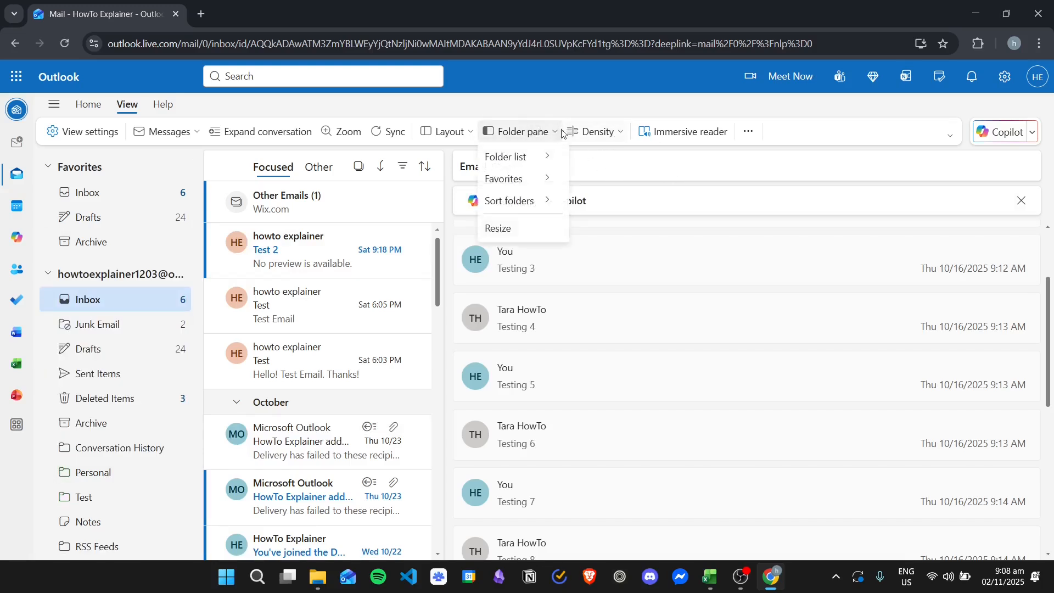
pyautogui.moveTo(527, 184)
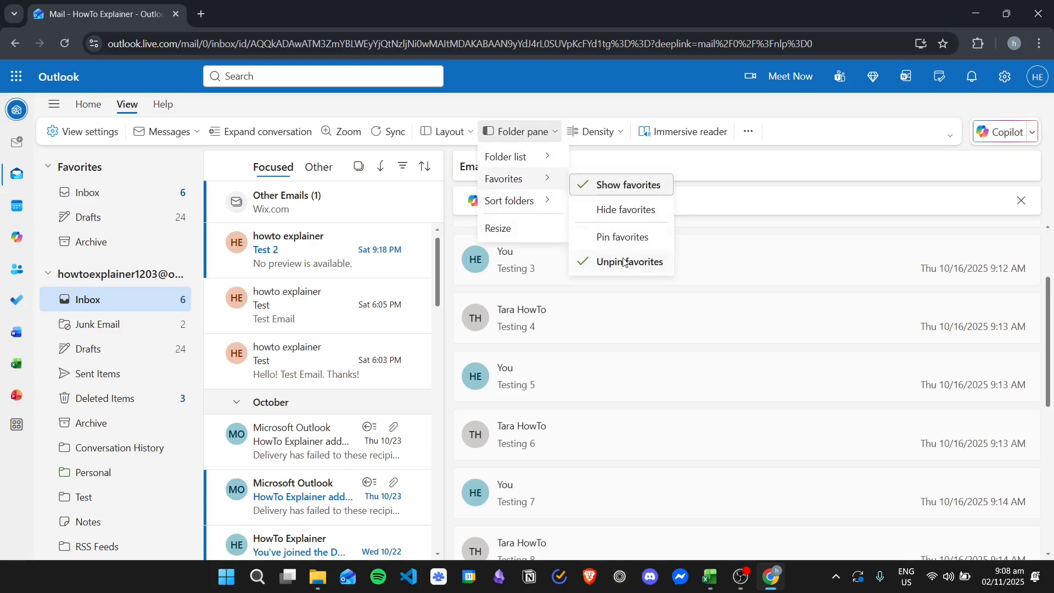
pyautogui.moveTo(515, 205)
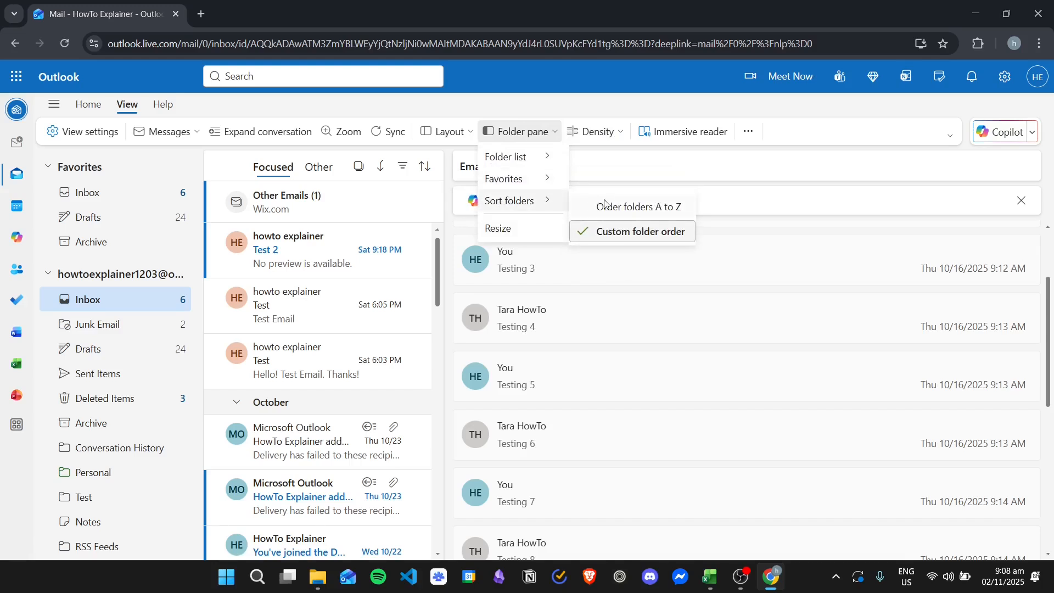
pyautogui.click(643, 212)
pyautogui.scroll(-1, 109, 417)
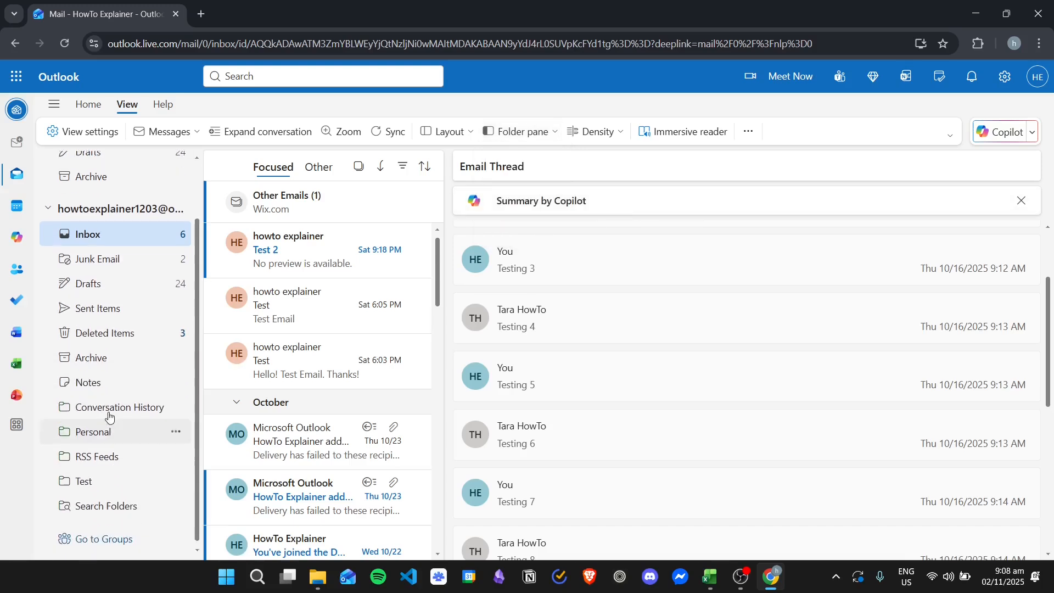
pyautogui.click(548, 130)
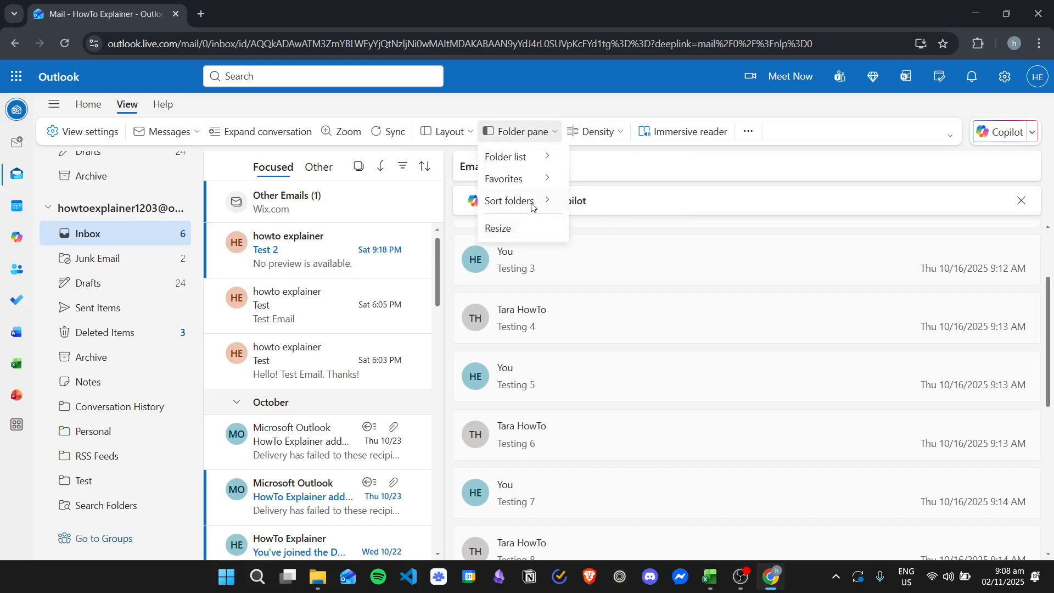
pyautogui.moveTo(532, 206)
pyautogui.click(668, 240)
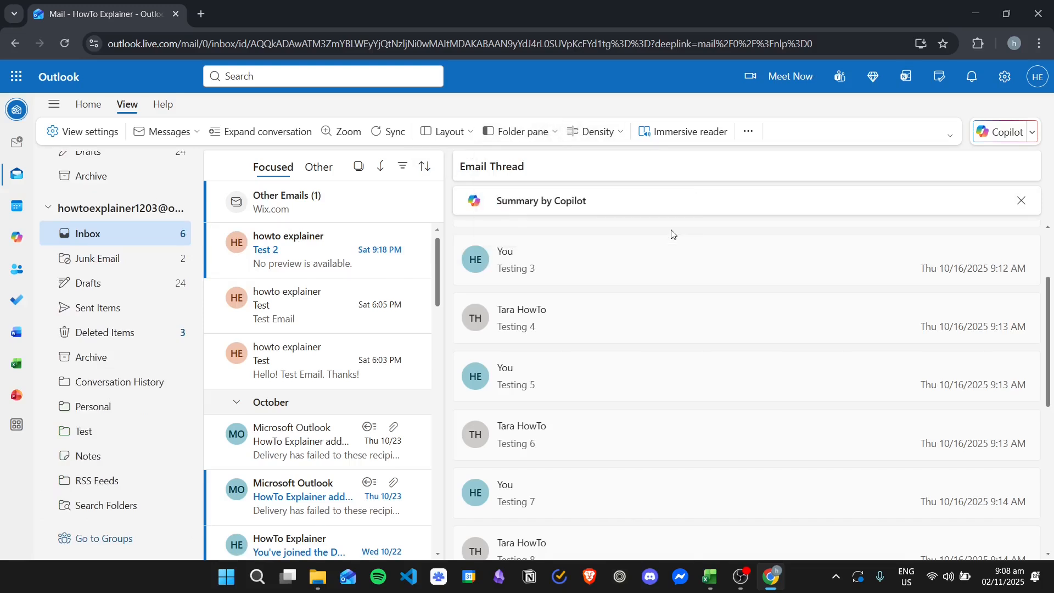
pyautogui.moveTo(118, 382)
pyautogui.mouseDown()
pyautogui.moveTo(110, 424)
pyautogui.moveTo(104, 378)
pyautogui.moveTo(105, 420)
pyautogui.moveTo(101, 386)
pyautogui.mouseUp()
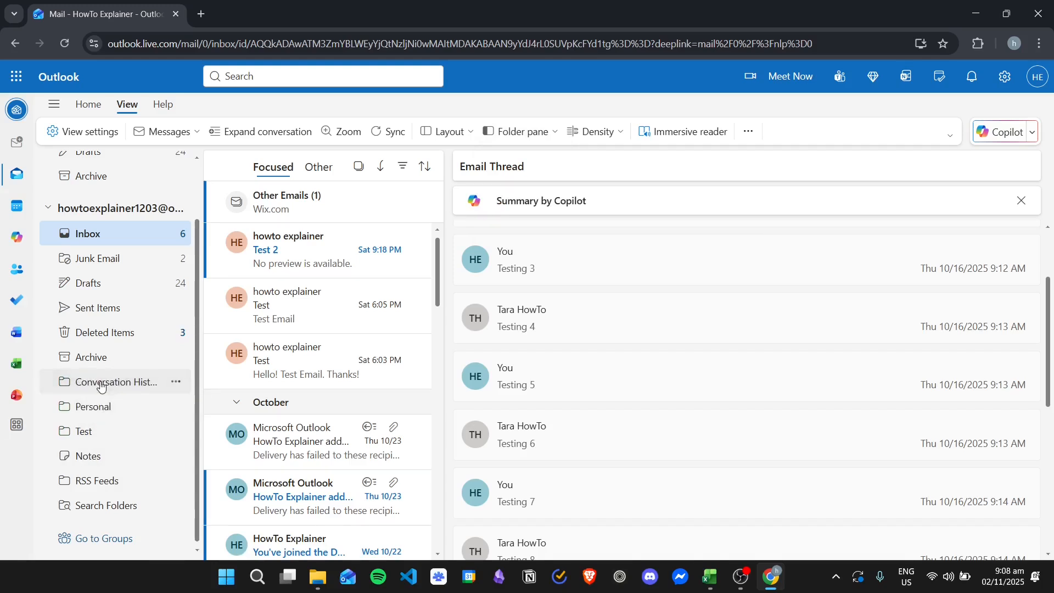
# Resize the folder pane, making it slightly wider and shrinking it back to its narrowest width
pyautogui.click(530, 132)
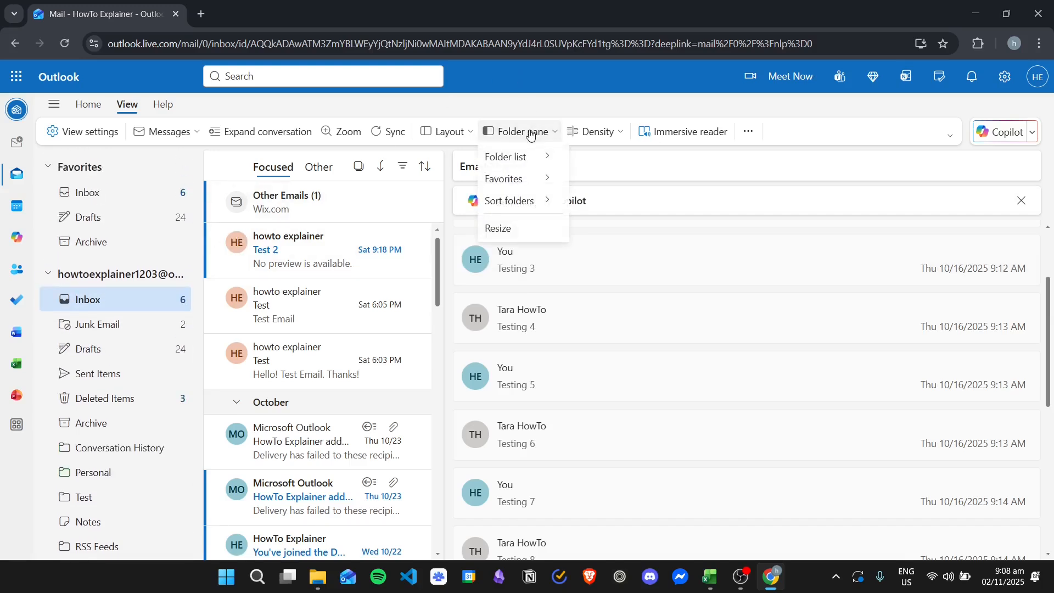
pyautogui.click(541, 234)
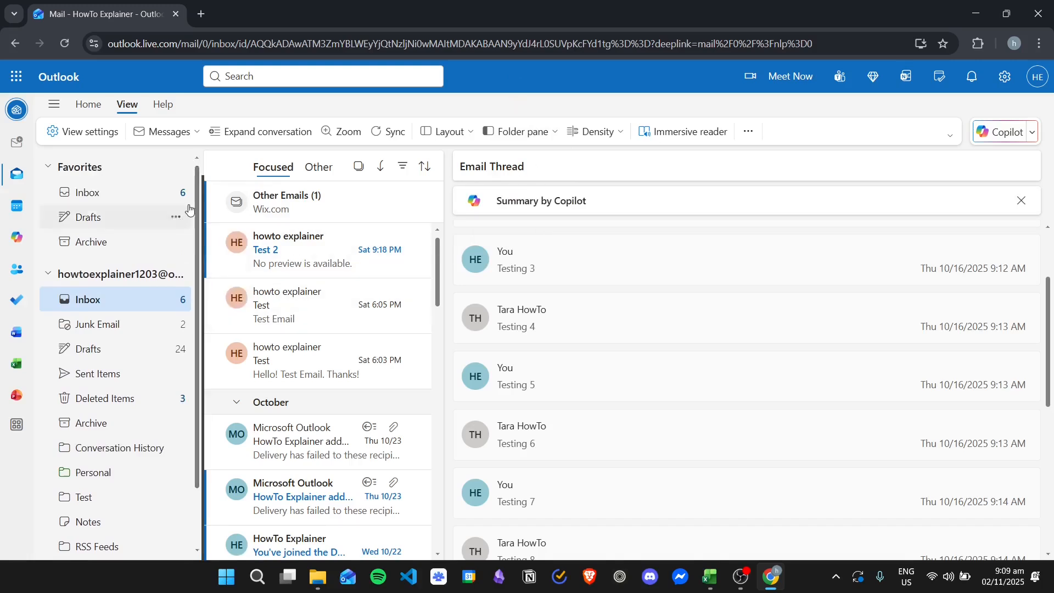
pyautogui.moveTo(205, 289); pyautogui.dragTo(240, 288)
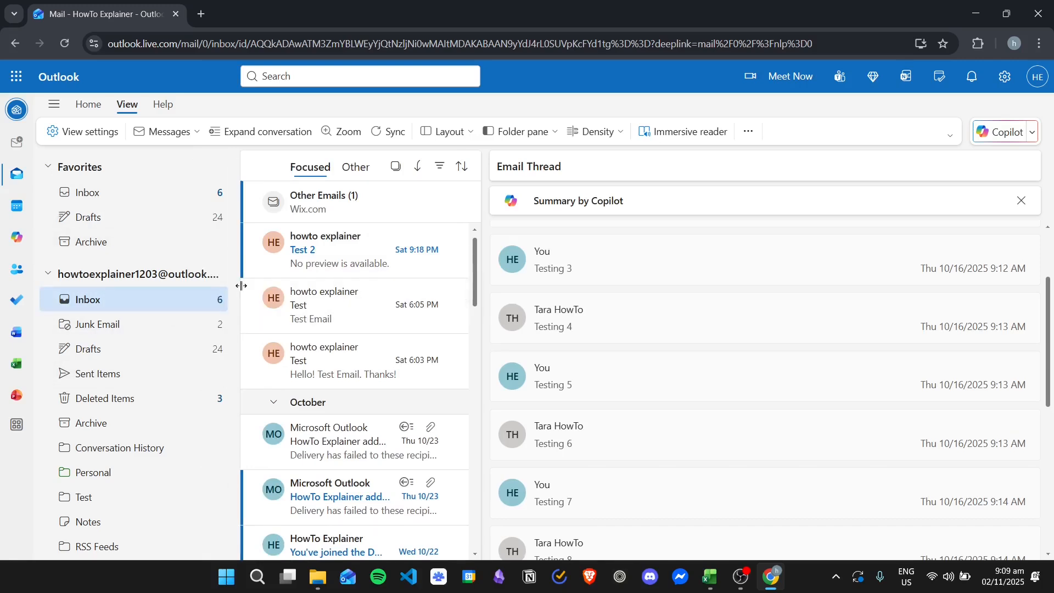
pyautogui.moveTo(236, 285); pyautogui.dragTo(77, 288)
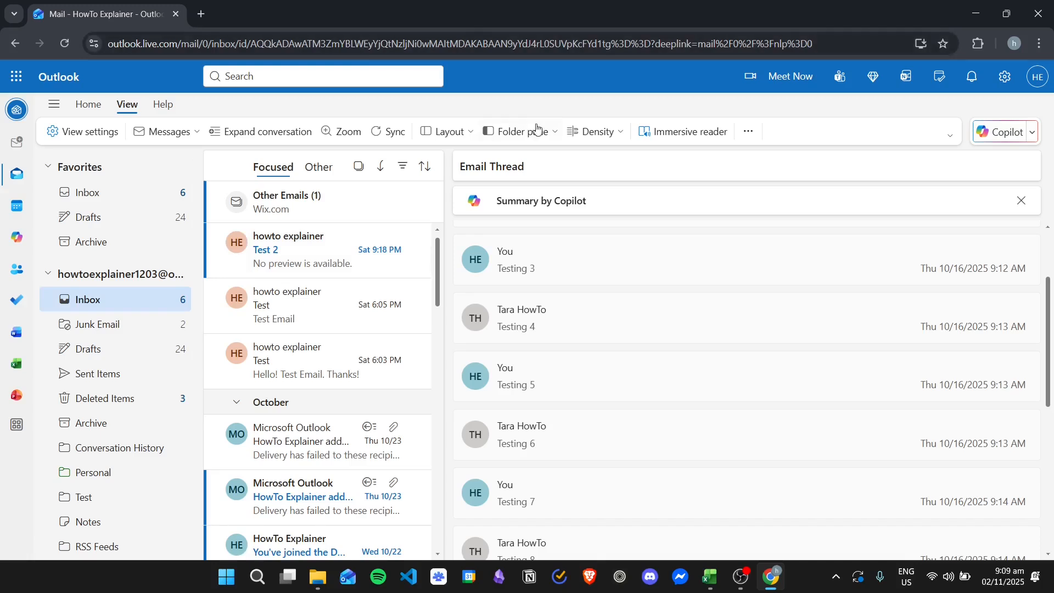
# Try the Cozy density for the mail view and switch it to Compact
pyautogui.click(606, 133)
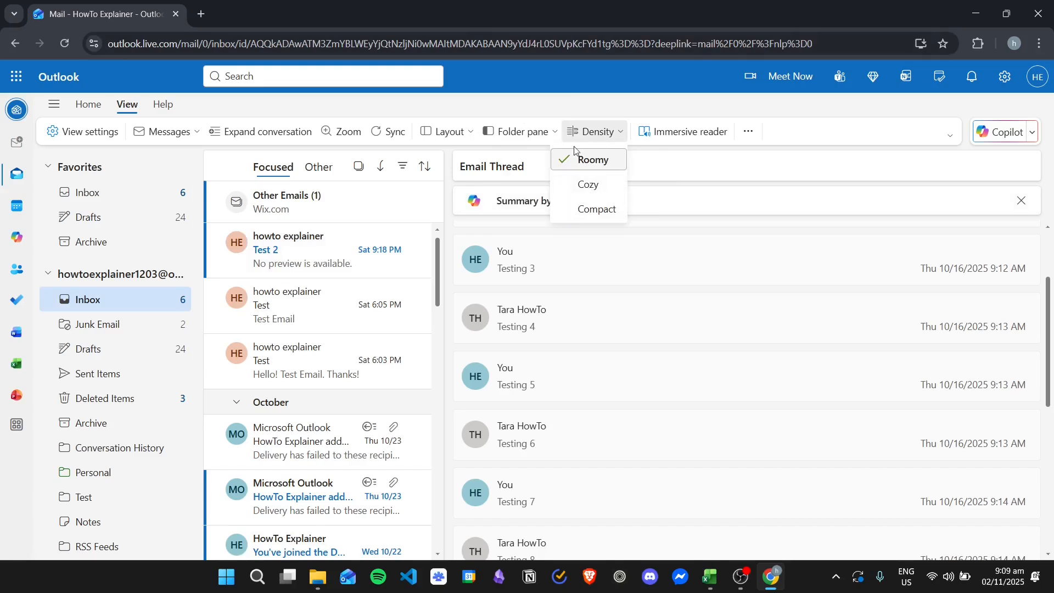
pyautogui.click(604, 191)
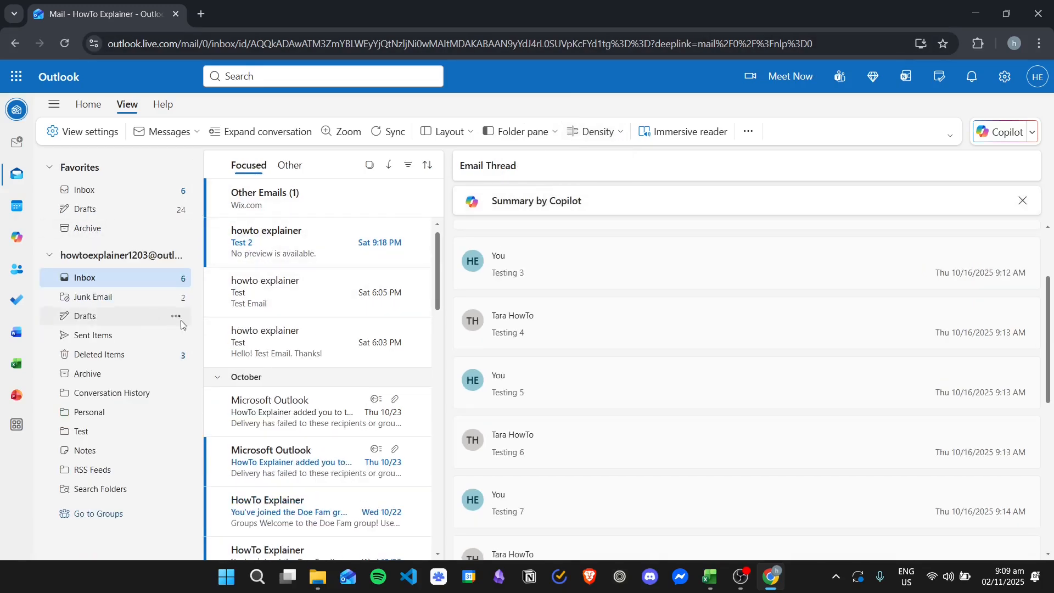
pyautogui.click(607, 132)
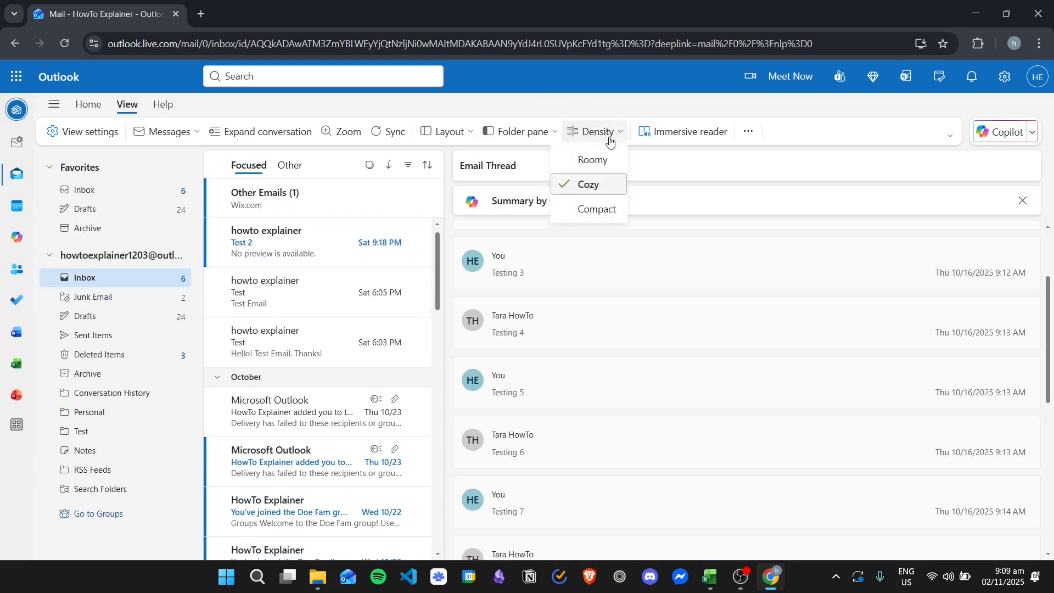
pyautogui.click(600, 213)
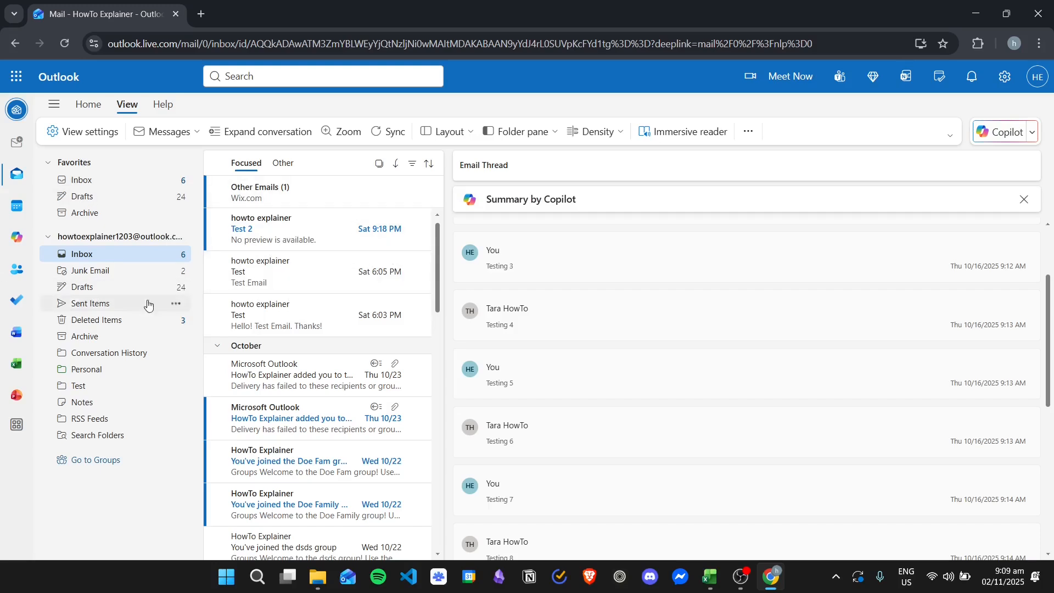
# Switch the density back to Cozy and restore it to Roomy
pyautogui.click(524, 137)
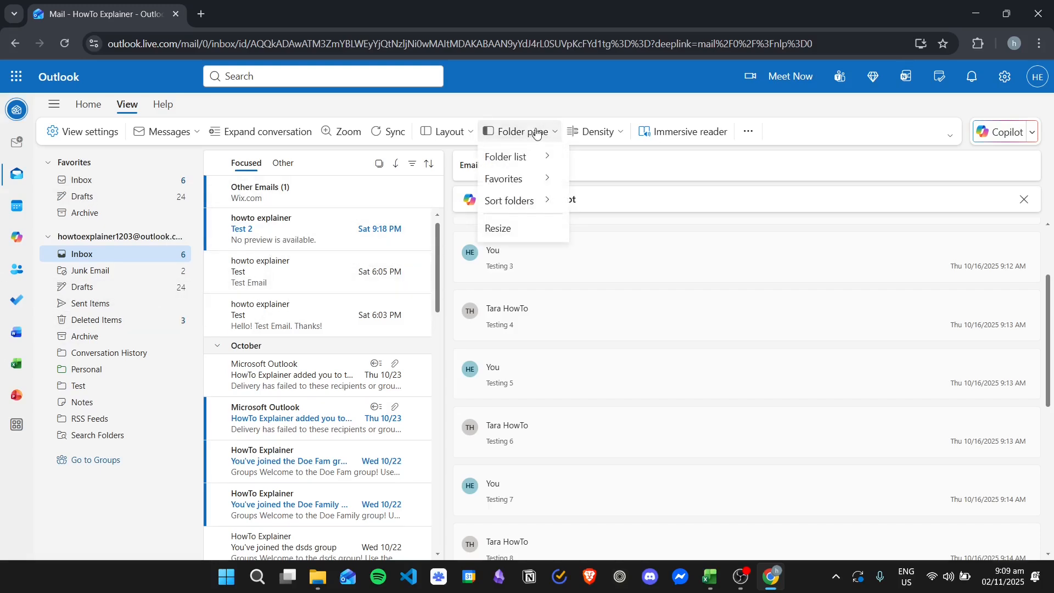
pyautogui.click(594, 132)
pyautogui.click(598, 188)
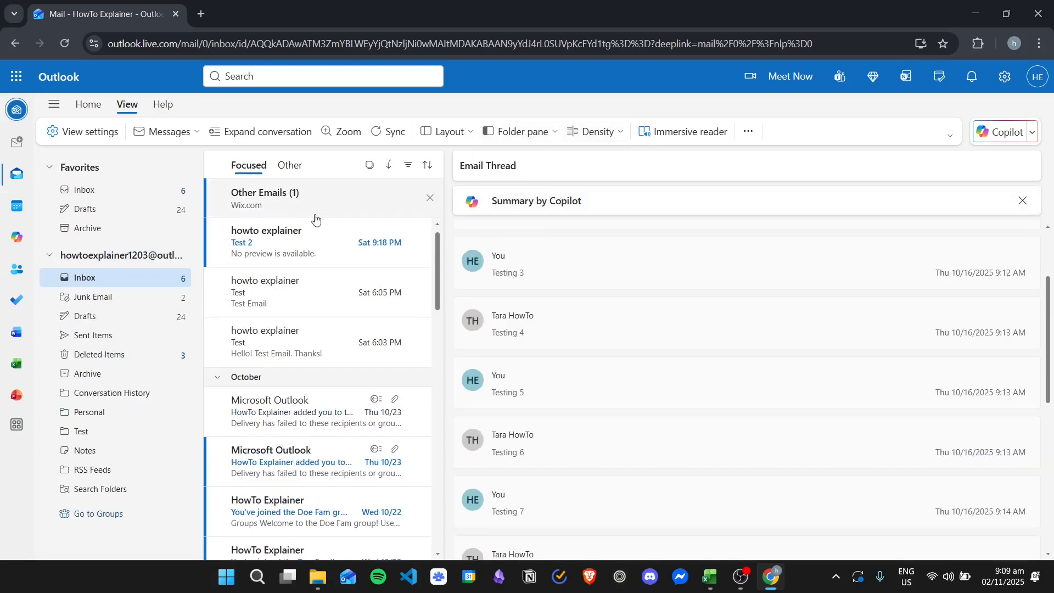
pyautogui.click(590, 132)
pyautogui.click(593, 161)
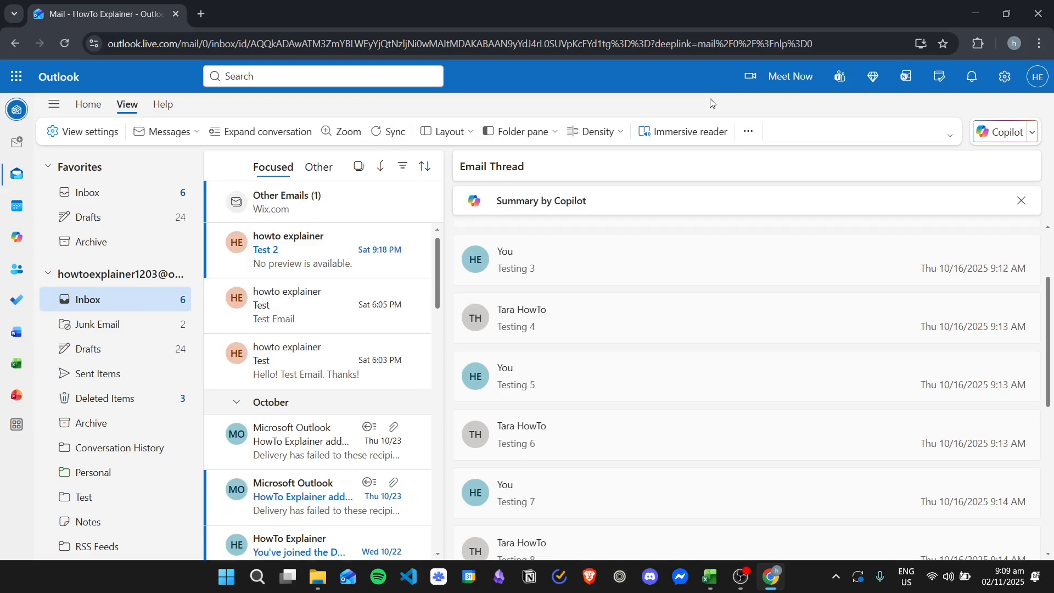
# Set Focused Inbox to Don't sort my messages in the mail layout settings and save the change
pyautogui.click(94, 134)
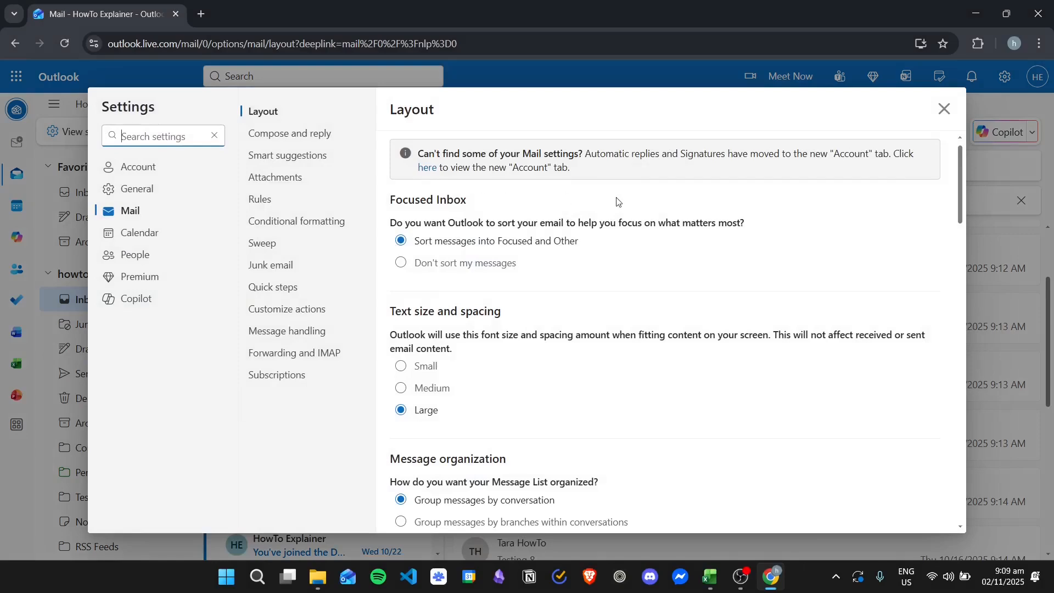
pyautogui.scroll(-1, 617, 202)
pyautogui.scroll(1, 619, 216)
pyautogui.click(968, 108)
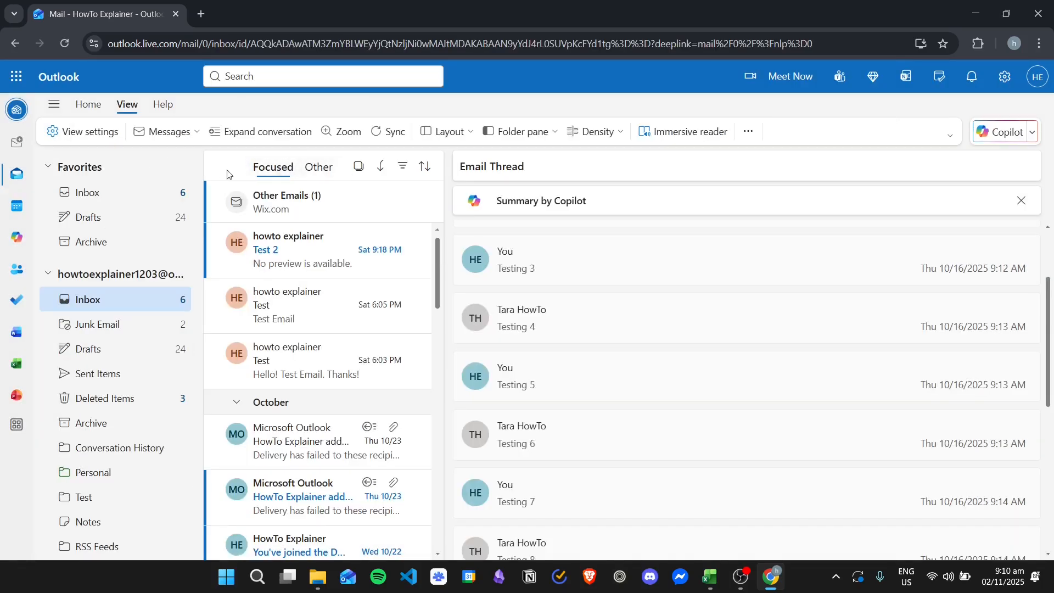
pyautogui.click(72, 132)
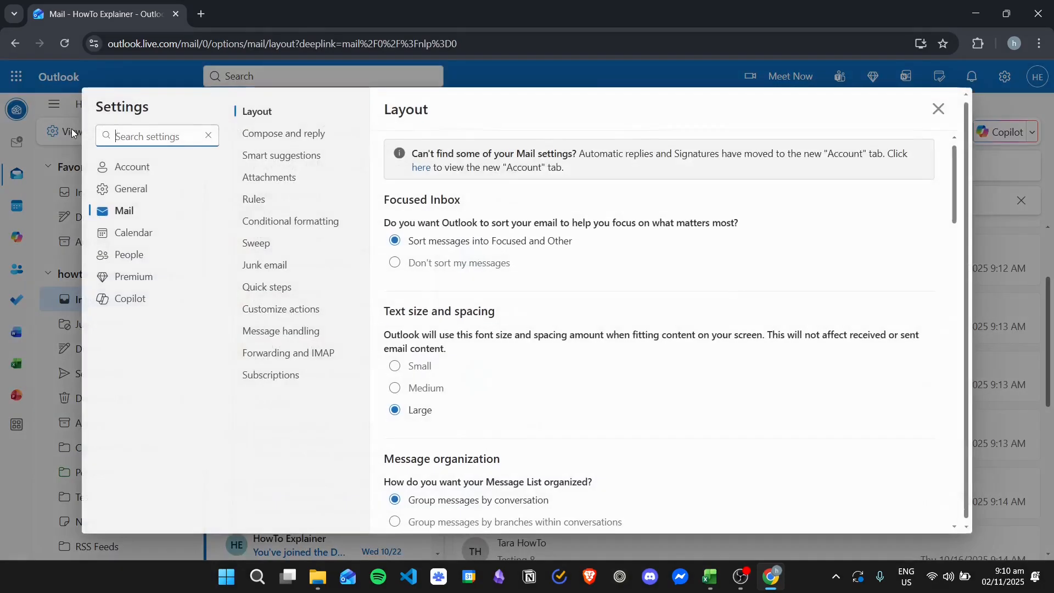
pyautogui.click(455, 263)
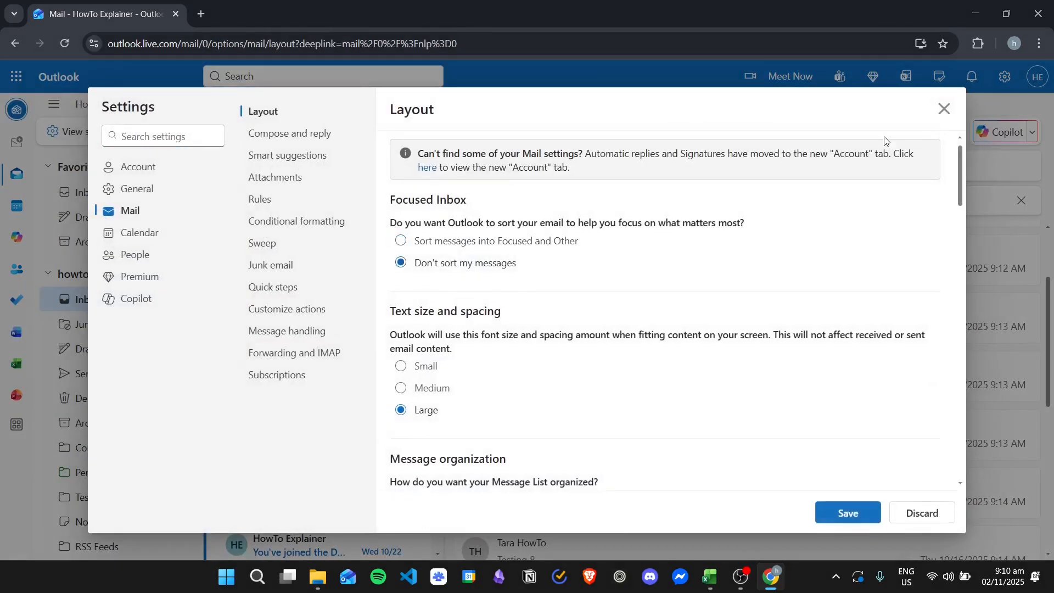
pyautogui.click(848, 513)
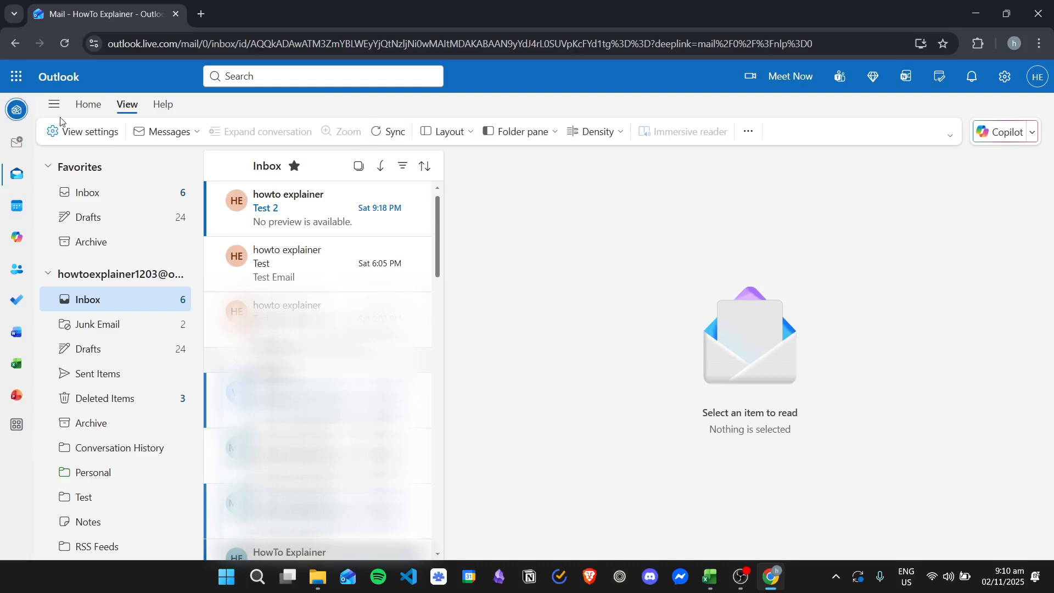
# Restore Focused Inbox to Sort messages into Focused and Other, save it and return to the inbox
pyautogui.click(99, 138)
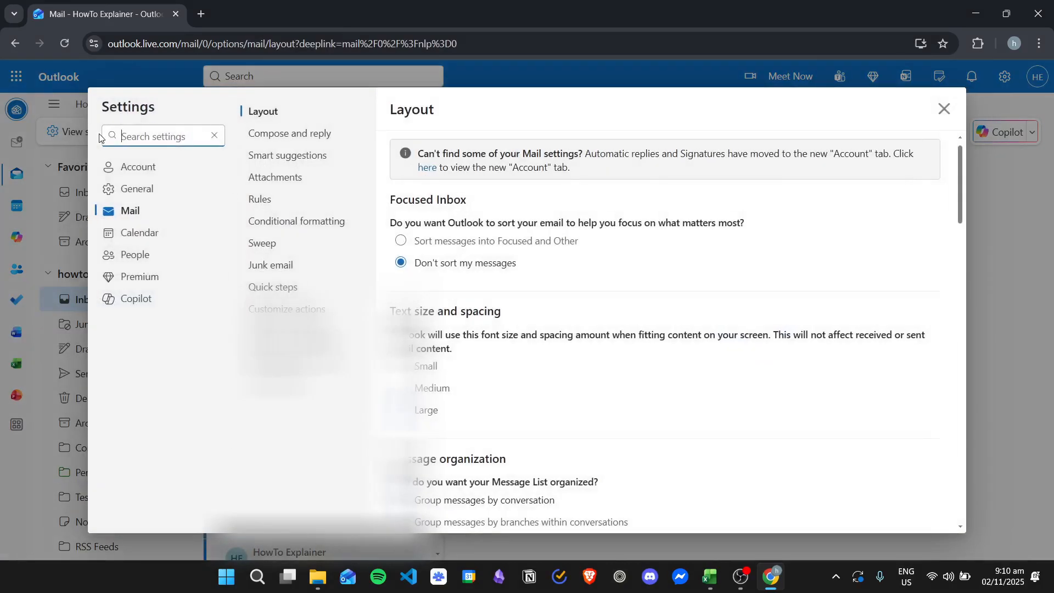
pyautogui.click(452, 245)
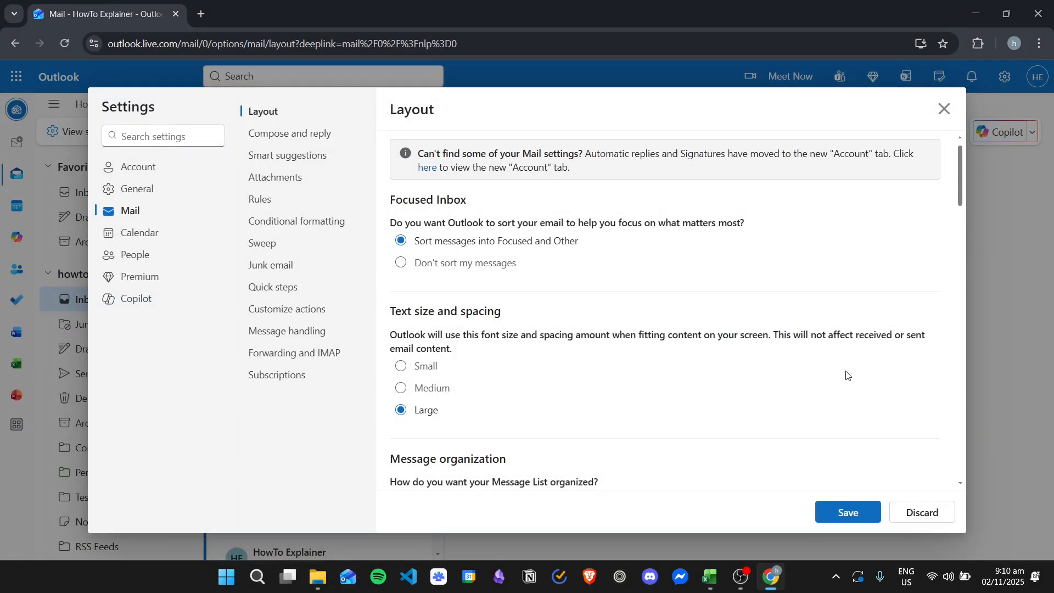
pyautogui.click(828, 515)
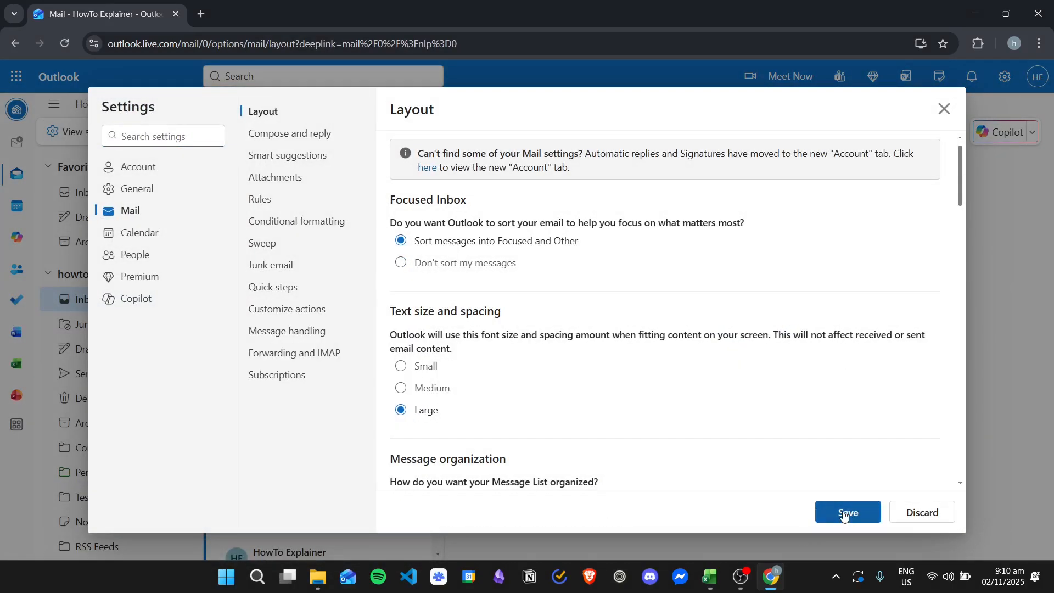
pyautogui.click(943, 112)
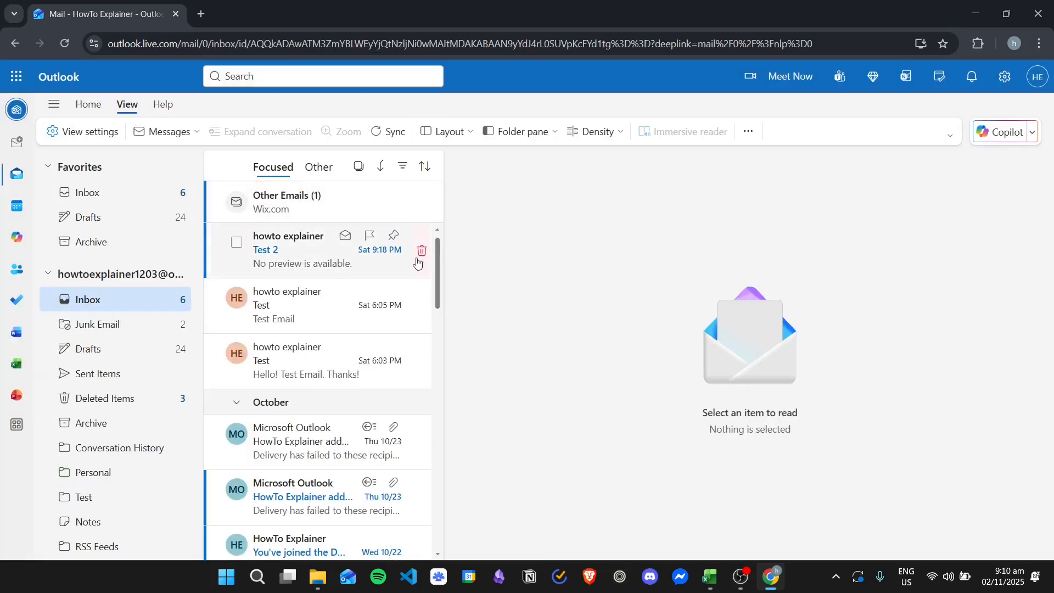
# Set the text size and spacing to Medium in the layout settings, save it and return to the inbox
pyautogui.click(82, 131)
pyautogui.scroll(-1, 486, 191)
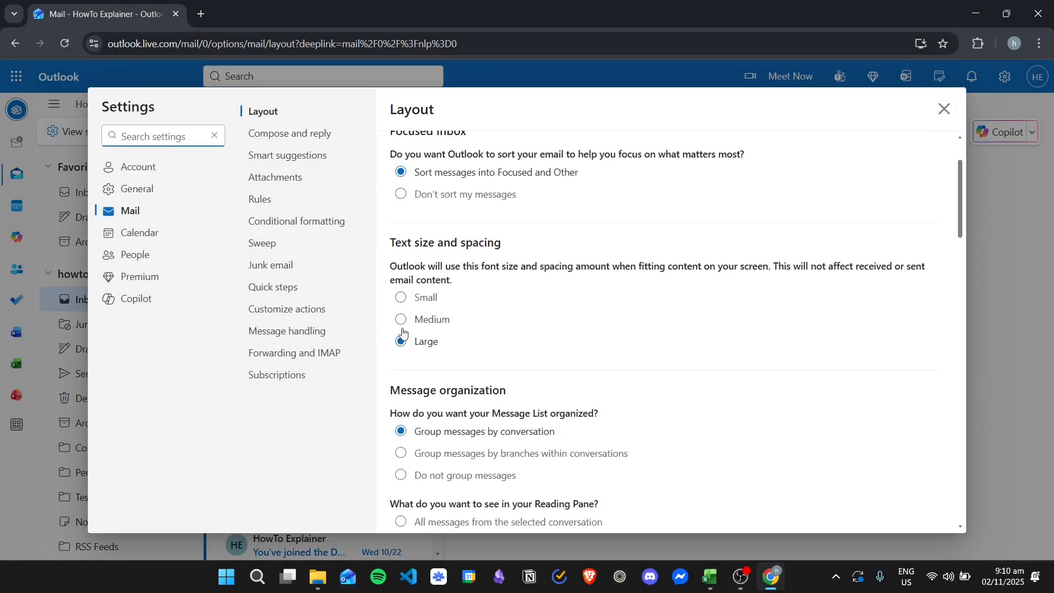
pyautogui.click(436, 324)
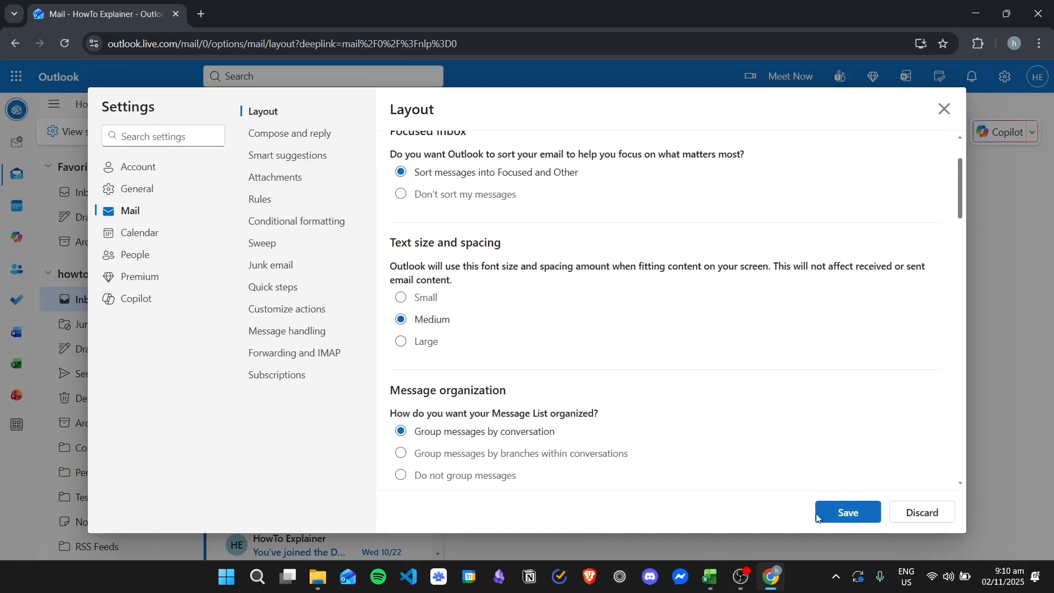
pyautogui.click(843, 513)
pyautogui.click(947, 109)
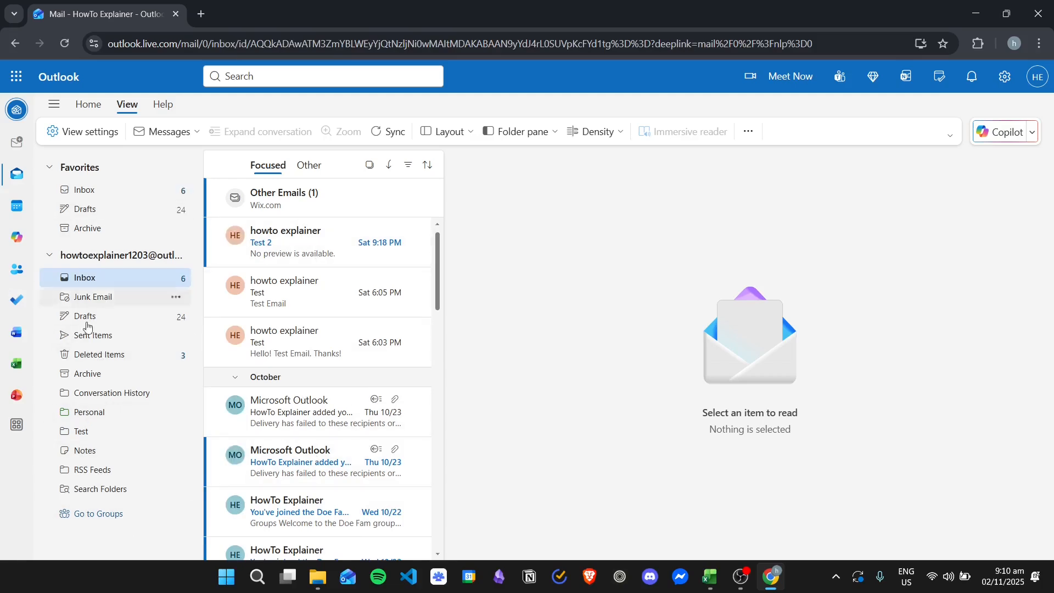
# Change the text size and spacing to Small, save it and close the settings
pyautogui.click(82, 131)
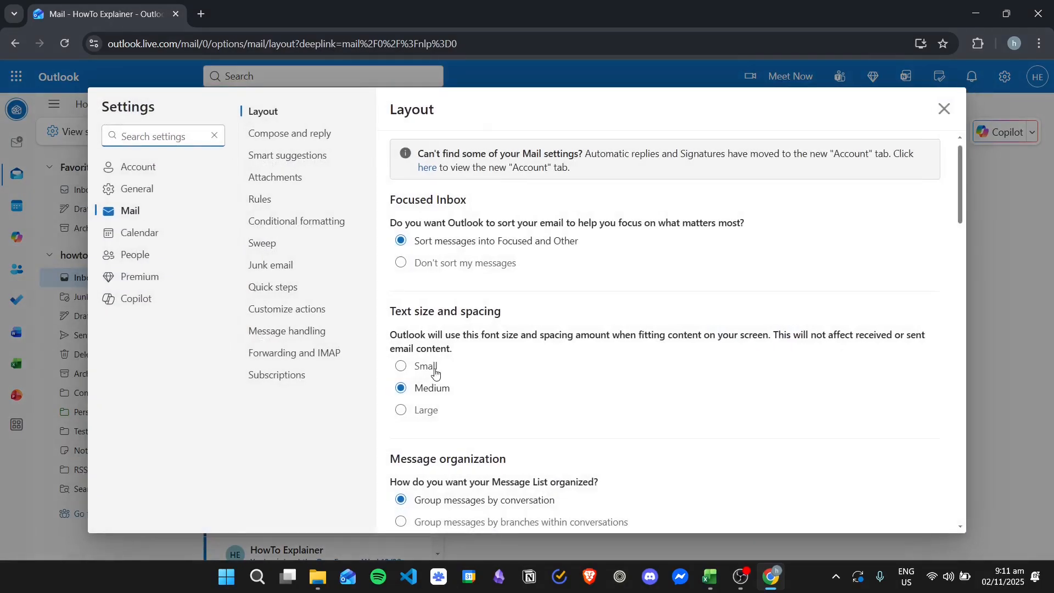
pyautogui.click(426, 366)
pyautogui.click(847, 510)
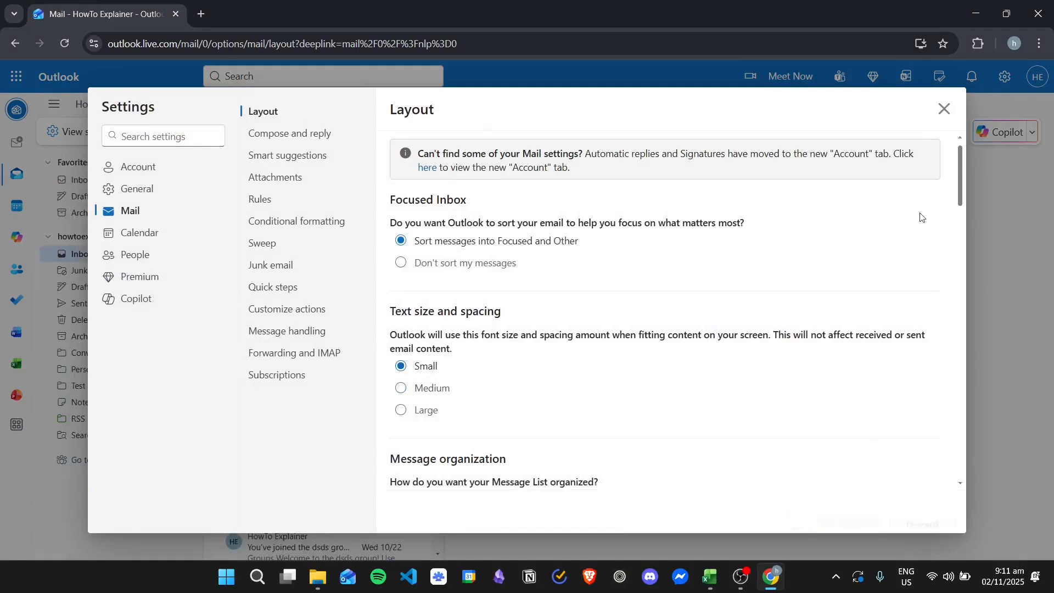
pyautogui.click(944, 111)
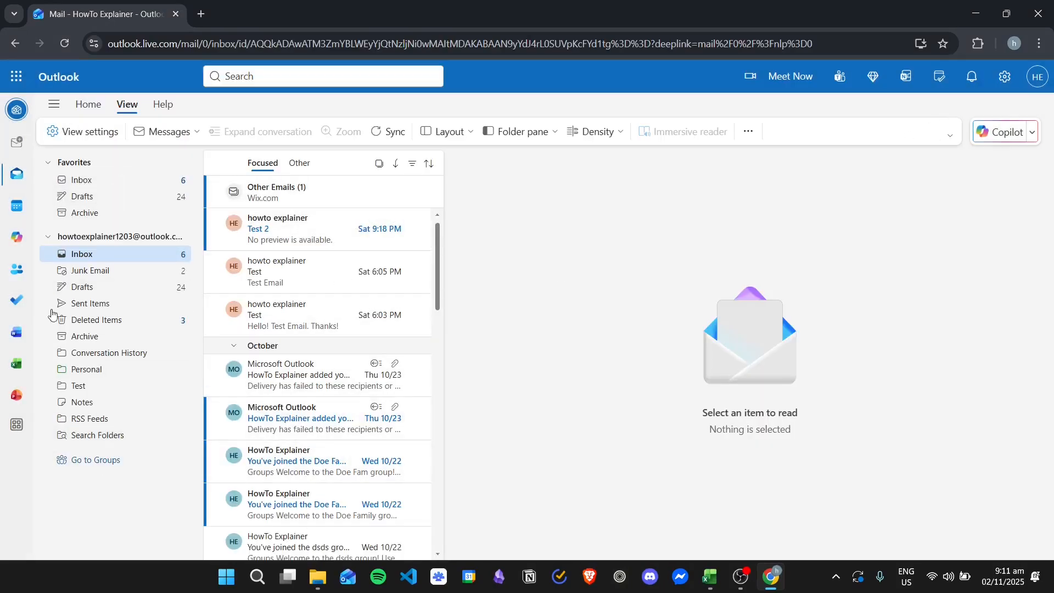
# Cycle the mail density through Roomy, Cozy and Compact, and leave it on Roomy
pyautogui.click(601, 132)
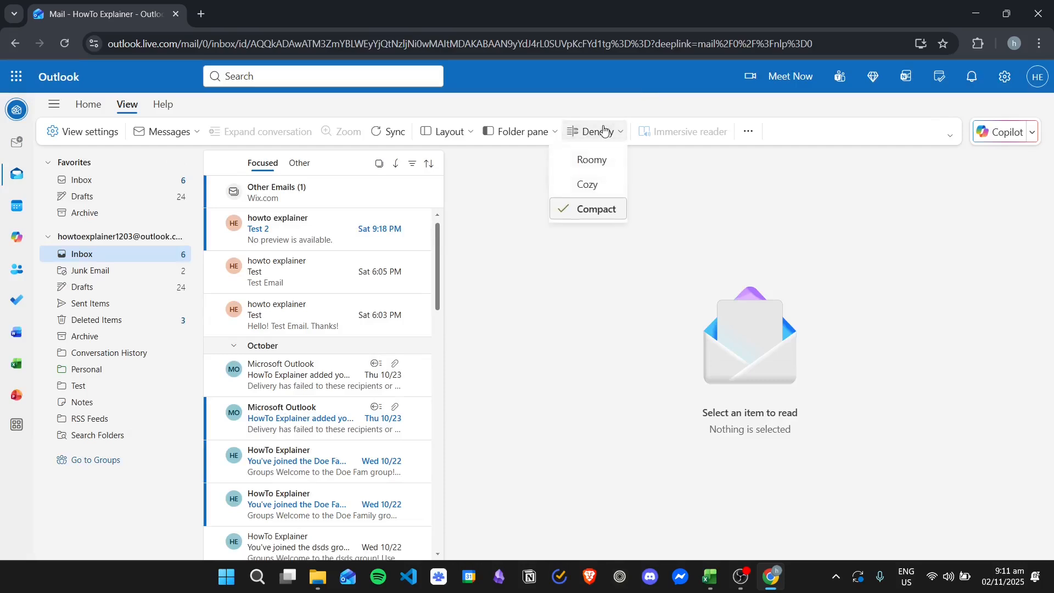
pyautogui.click(592, 160)
pyautogui.click(602, 132)
pyautogui.click(602, 183)
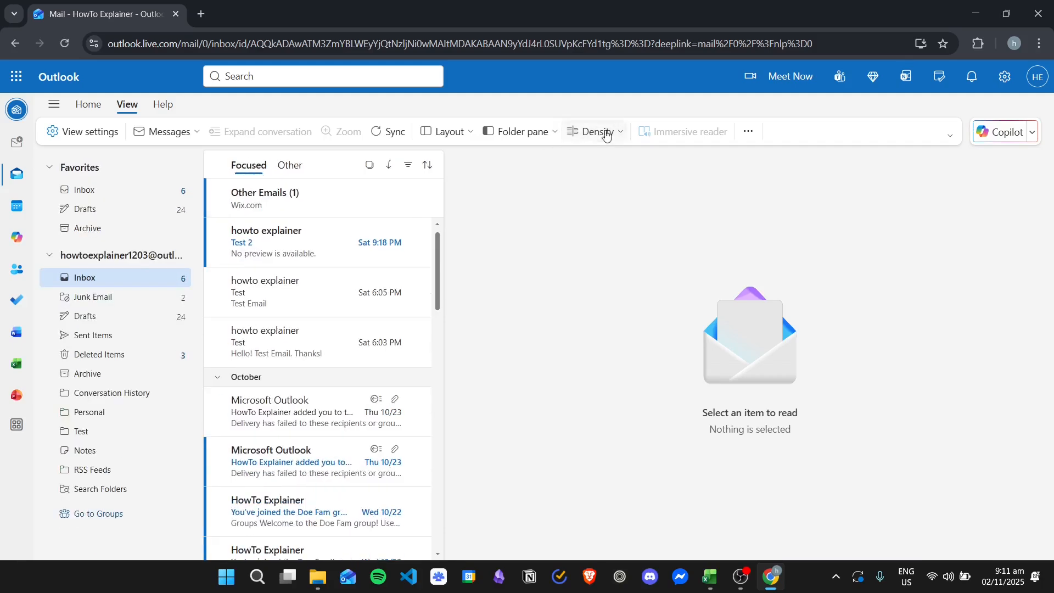
pyautogui.click(606, 134)
pyautogui.click(607, 218)
pyautogui.click(609, 134)
pyautogui.click(604, 160)
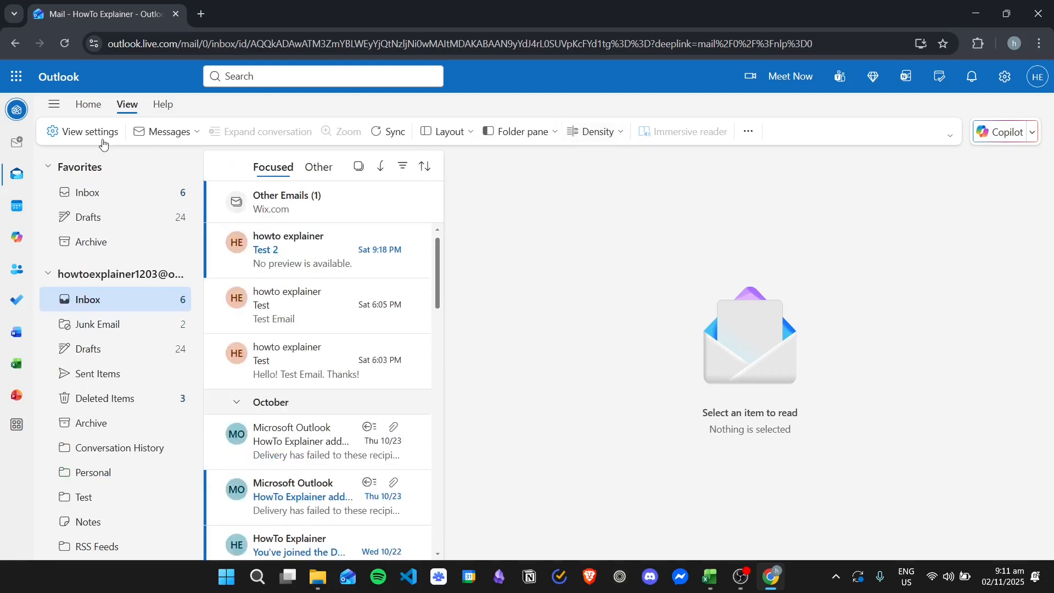
# Review the message organization, message height and sender image options in the layout settings, and look through the inbox messages
pyautogui.click(105, 132)
pyautogui.scroll(-4, 522, 326)
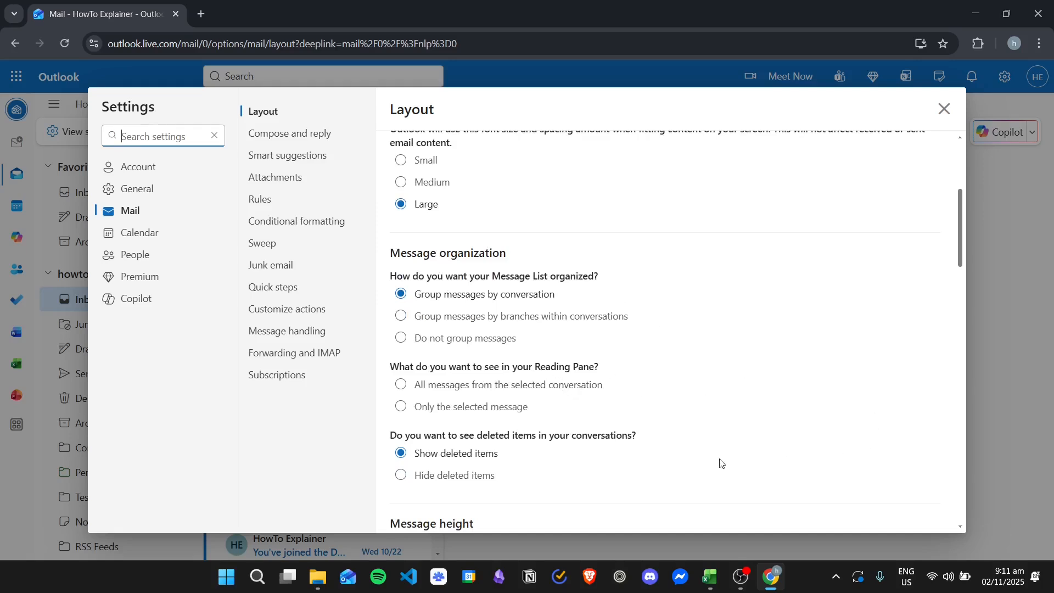
pyautogui.scroll(-3, 546, 430)
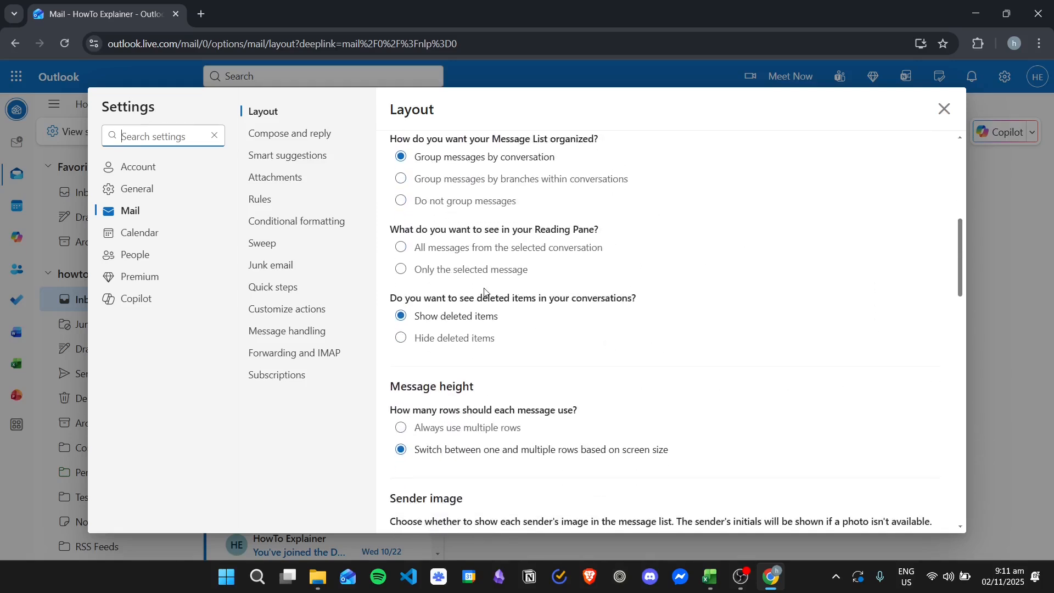
pyautogui.scroll(-1, 484, 291)
pyautogui.scroll(2, 464, 365)
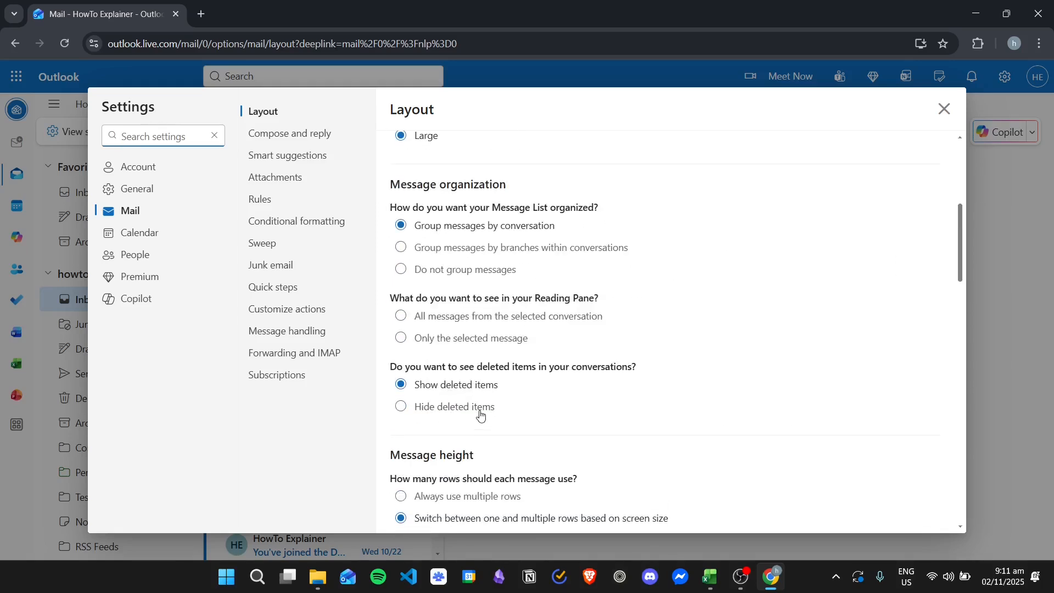
pyautogui.scroll(-2, 690, 291)
pyautogui.scroll(-1, 690, 294)
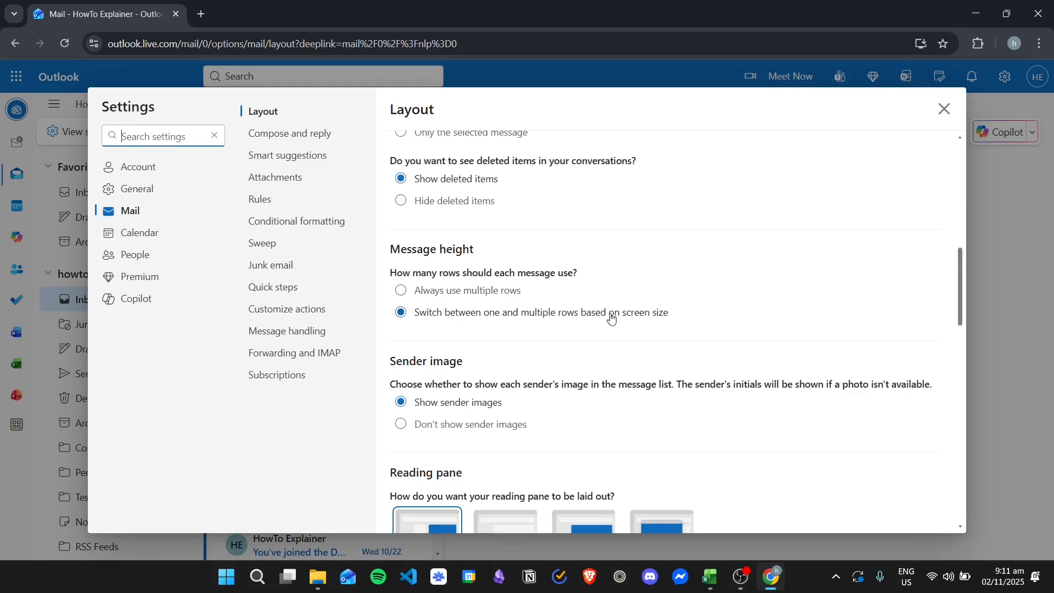
pyautogui.scroll(-1, 451, 372)
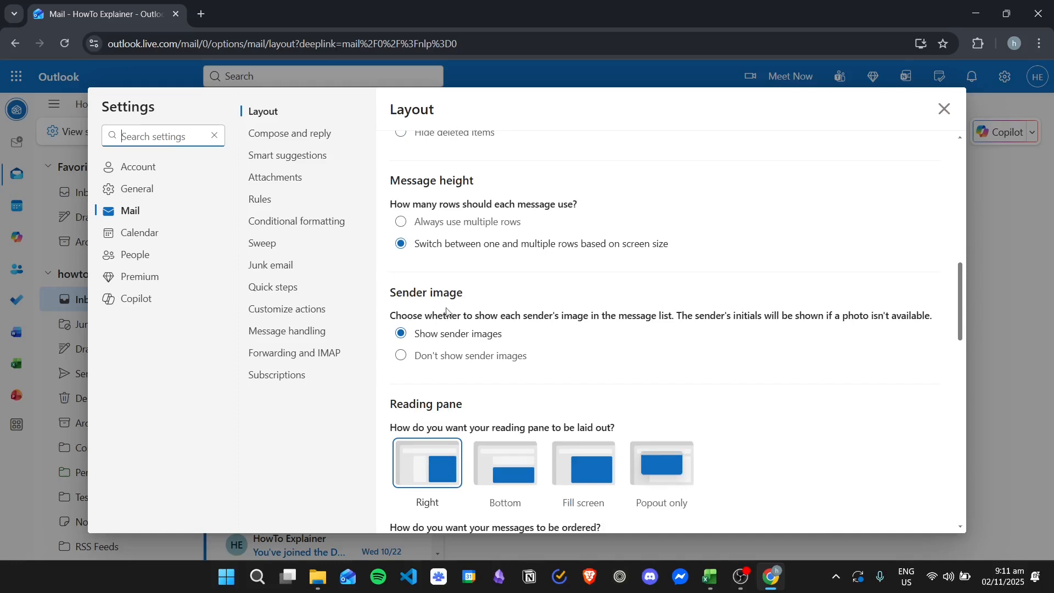
pyautogui.click(944, 109)
pyautogui.scroll(-8, 324, 395)
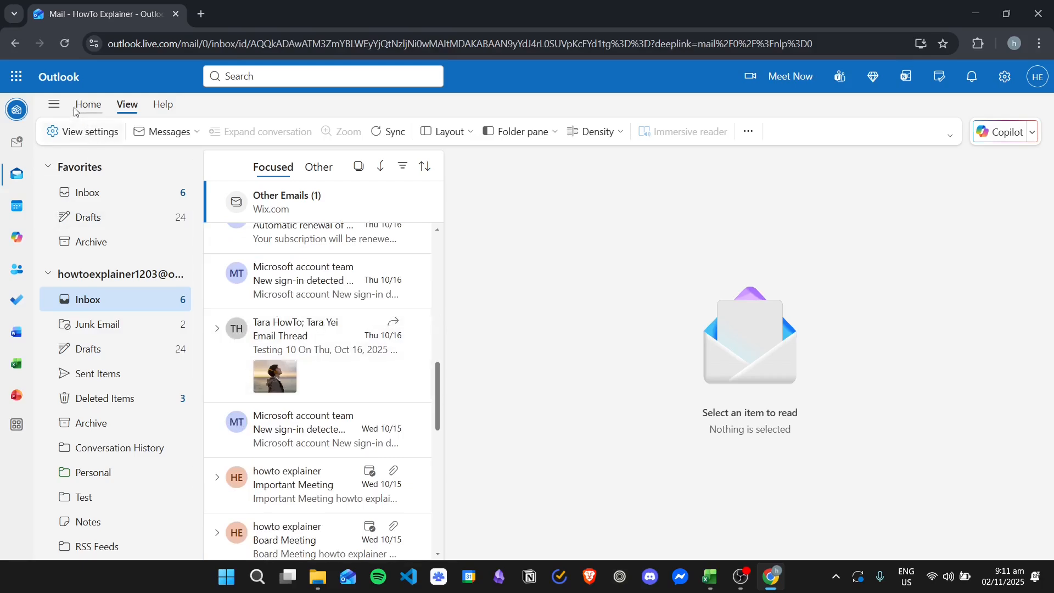
# Set the sender image option to Don't show sender images, save it and check the inbox message list
pyautogui.click(80, 132)
pyautogui.scroll(-6, 513, 351)
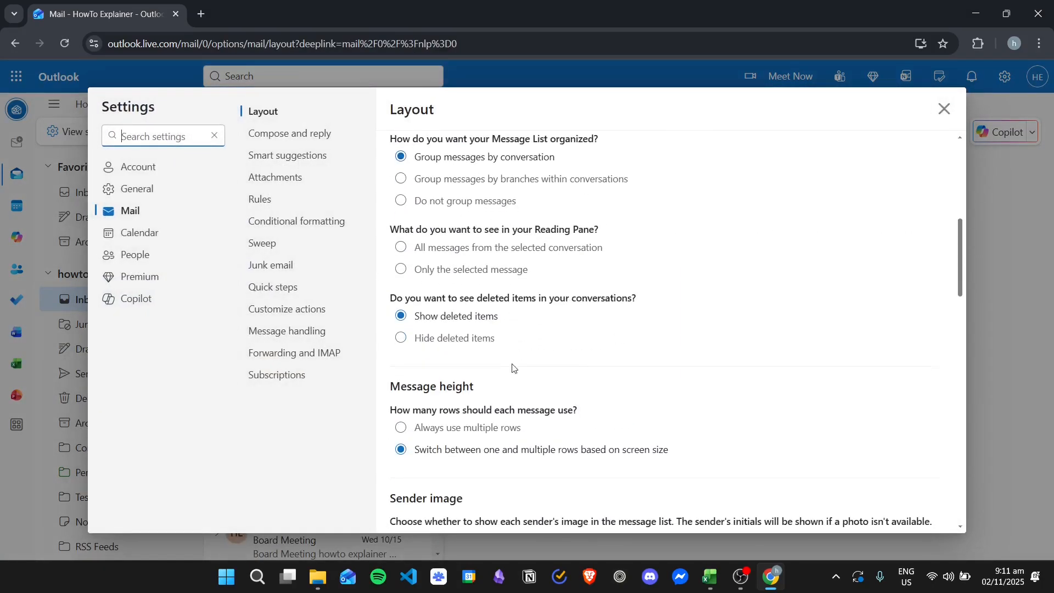
pyautogui.scroll(-4, 490, 328)
pyautogui.click(508, 356)
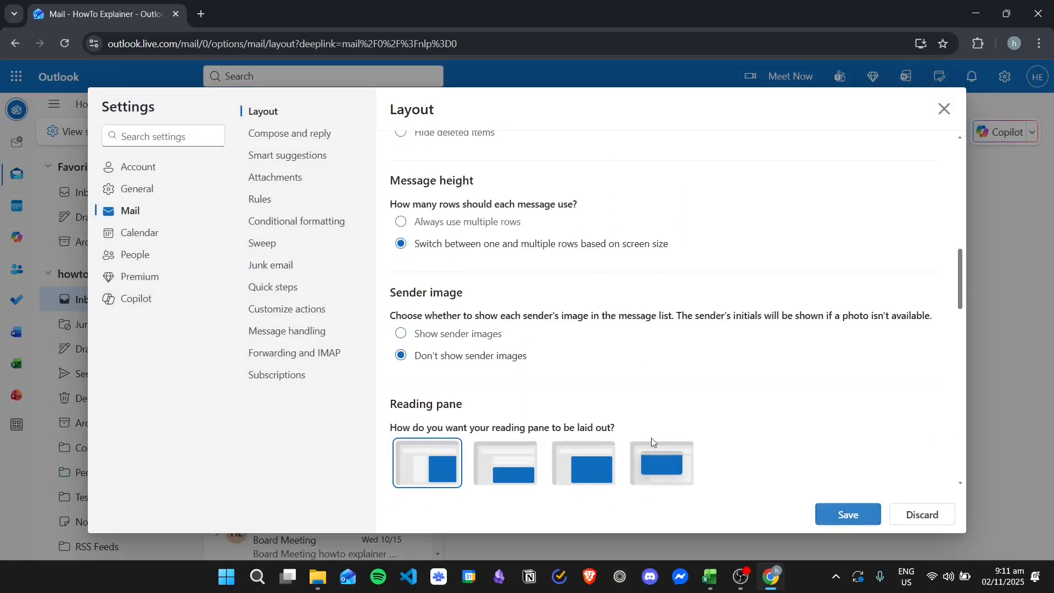
pyautogui.click(842, 509)
pyautogui.click(945, 110)
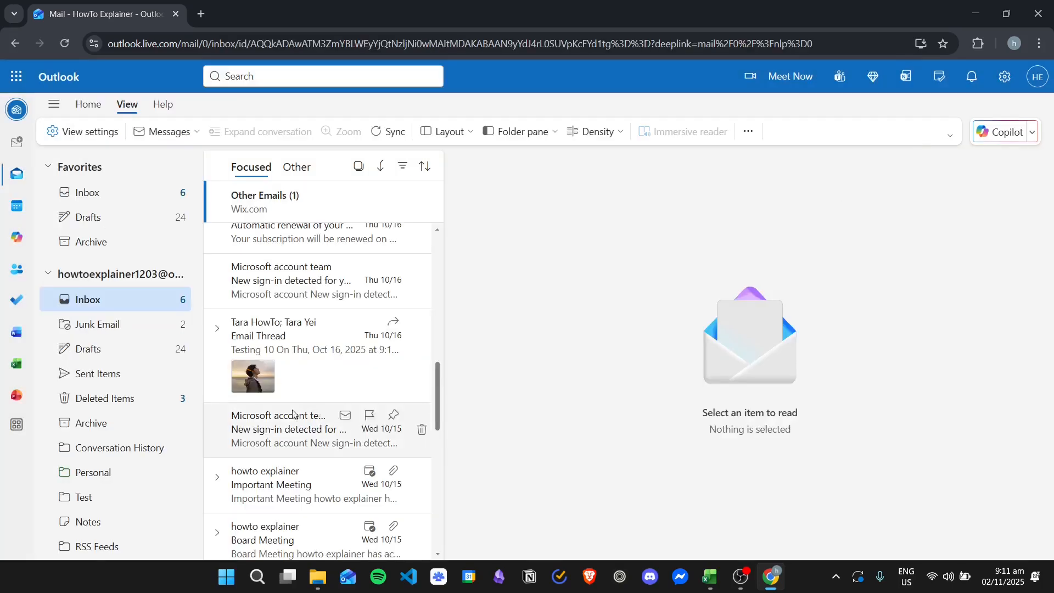
pyautogui.click(65, 132)
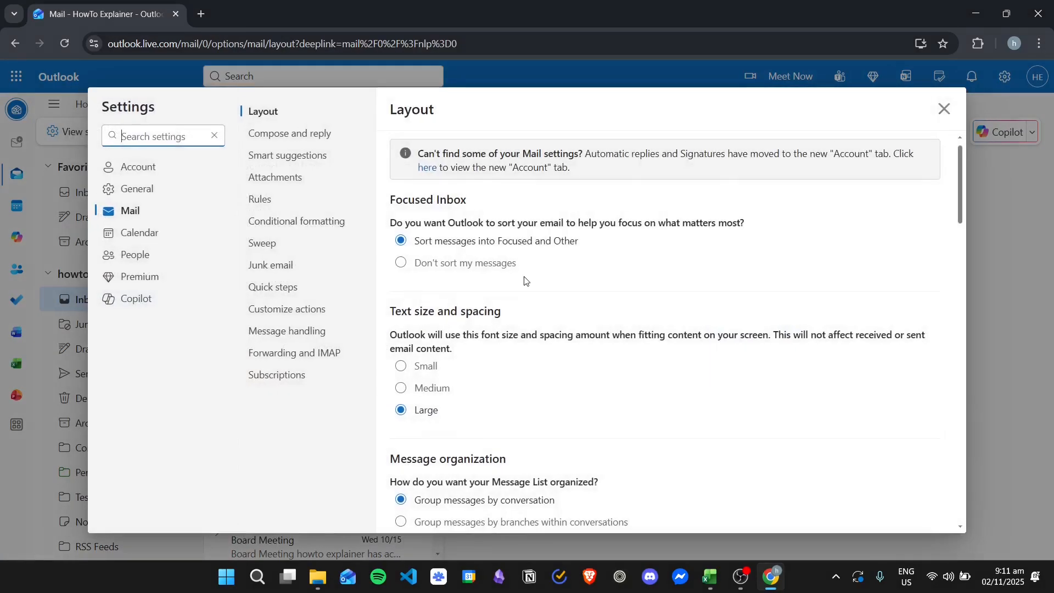
pyautogui.click(944, 108)
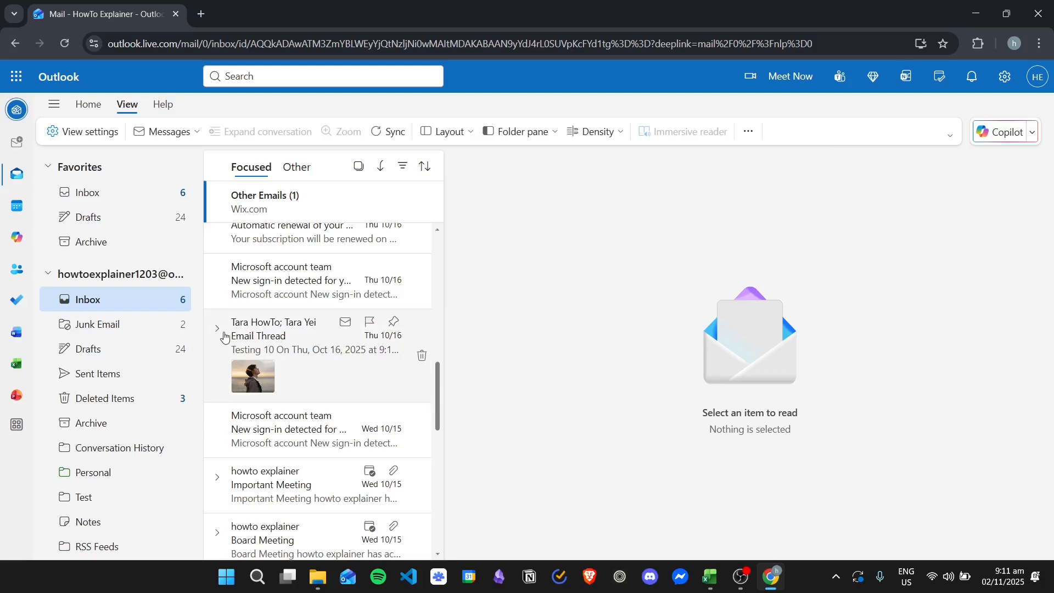
pyautogui.scroll(3, 233, 341)
pyautogui.scroll(3, 233, 342)
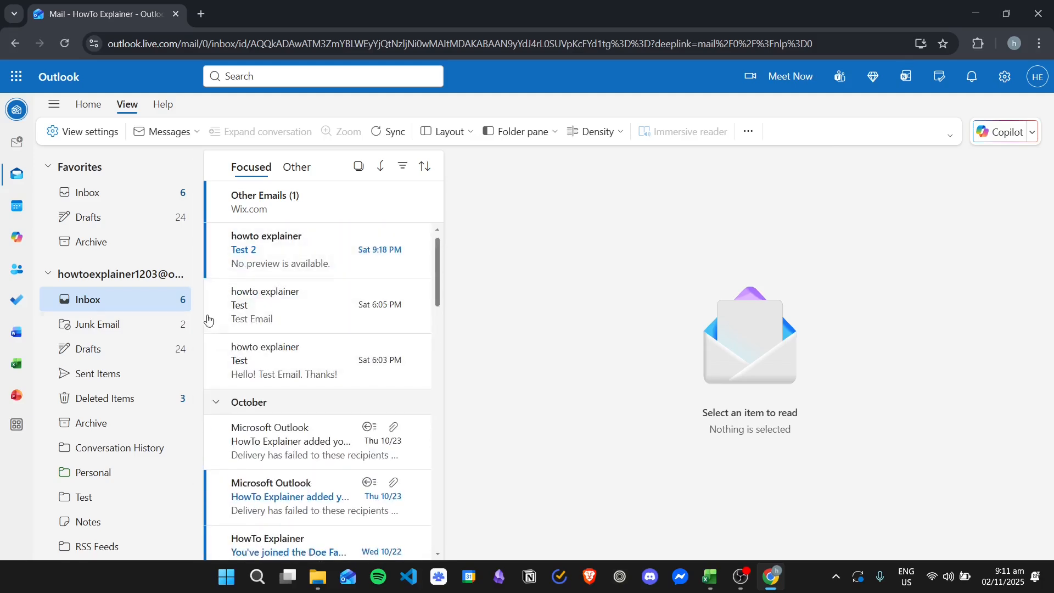
pyautogui.scroll(-1, 225, 318)
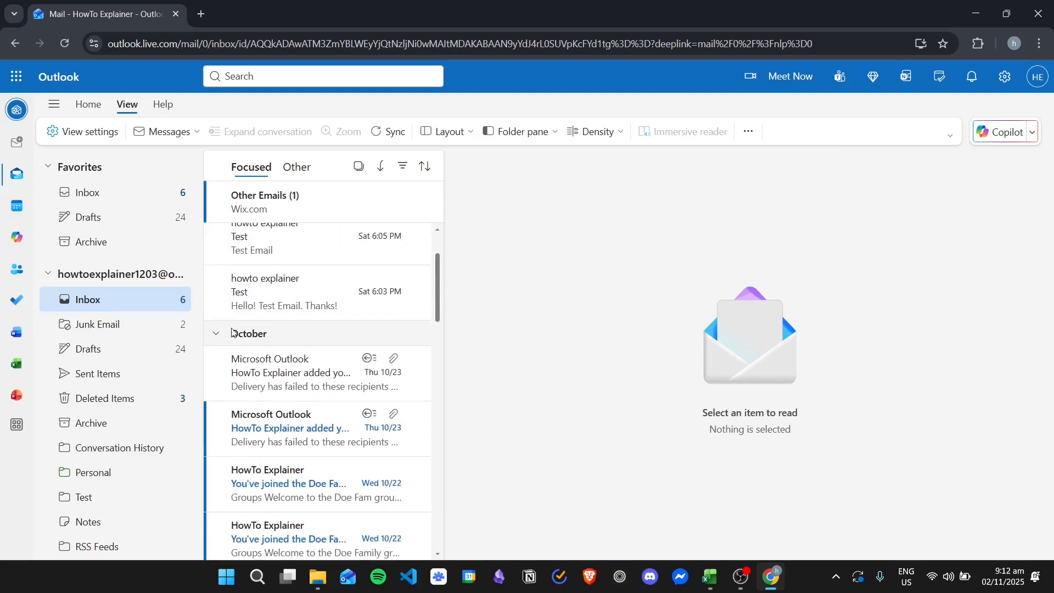
# Restore the Show sender images option, save it and look over the senders' images in the message list
pyautogui.click(71, 132)
pyautogui.scroll(-6, 521, 313)
pyautogui.scroll(-3, 510, 340)
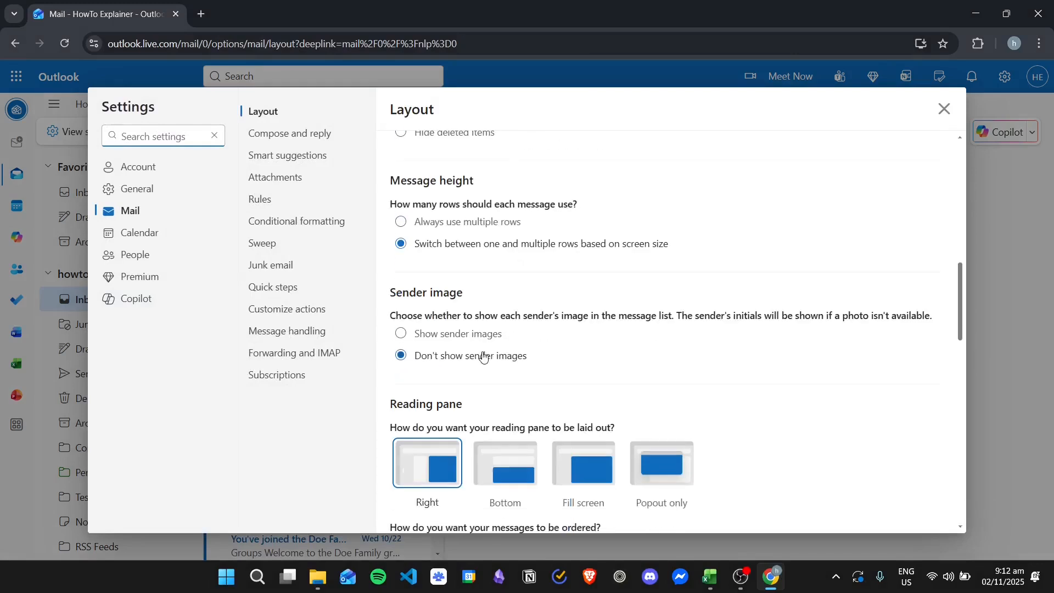
pyautogui.click(477, 333)
pyautogui.click(969, 172)
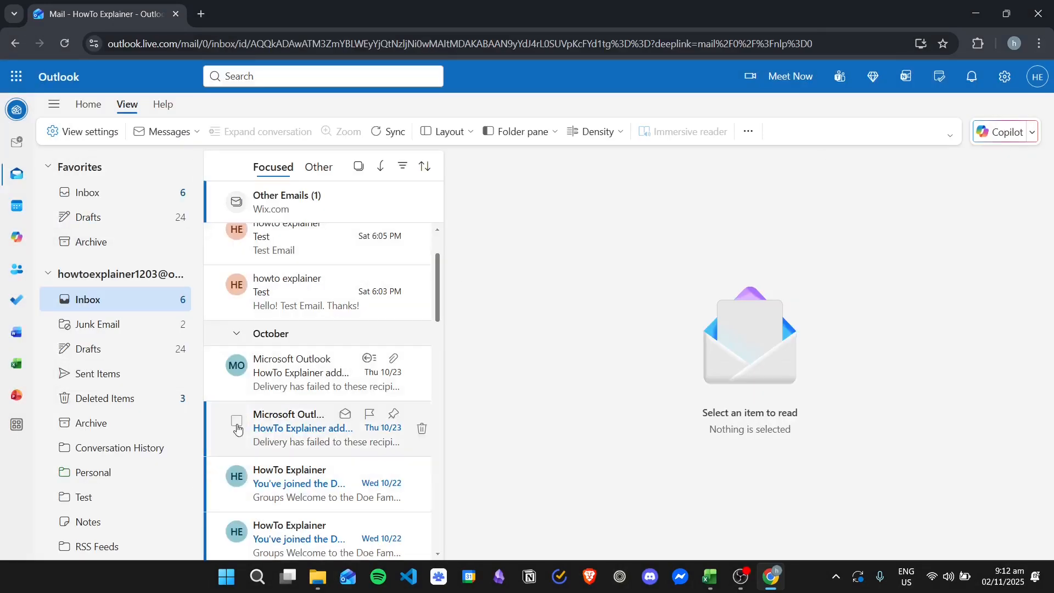
pyautogui.scroll(2, 235, 329)
pyautogui.scroll(-8, 245, 294)
pyautogui.scroll(-2, 246, 294)
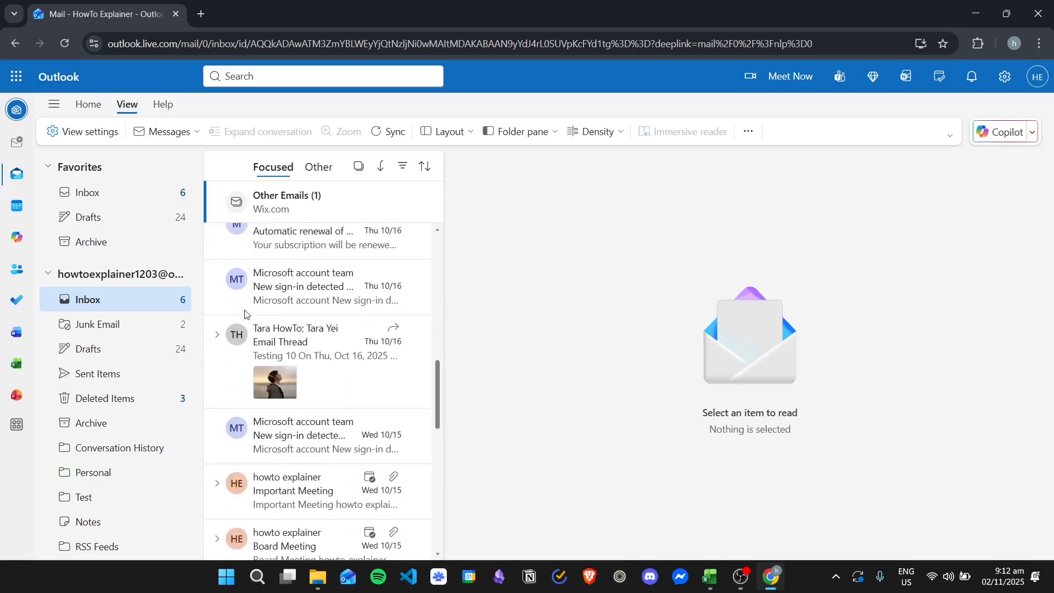
# Review the reading pane, message list format, preview text, inline attachment, date header and animation options in the mail layout settings
pyautogui.click(65, 132)
pyautogui.scroll(-1, 535, 314)
pyautogui.scroll(-10, 536, 314)
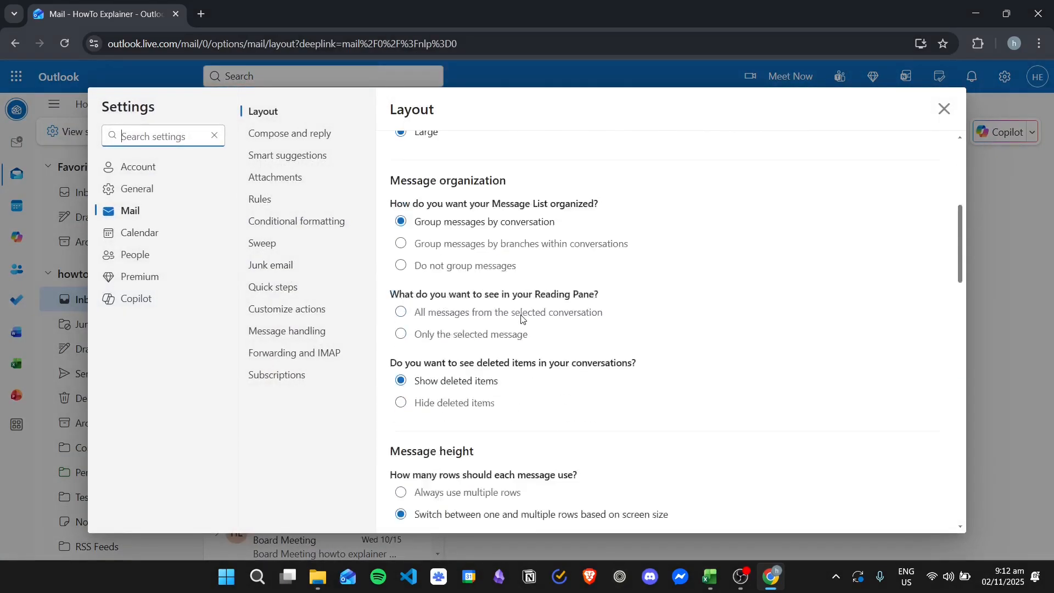
pyautogui.scroll(-2, 521, 321)
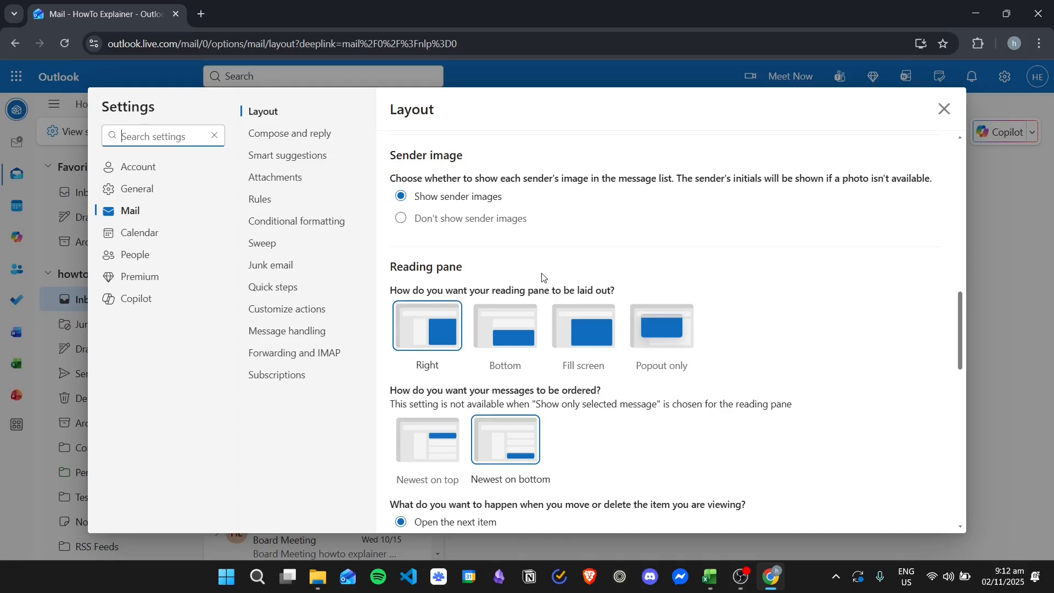
pyautogui.scroll(1, 546, 236)
pyautogui.scroll(-2, 678, 288)
pyautogui.scroll(-1, 680, 262)
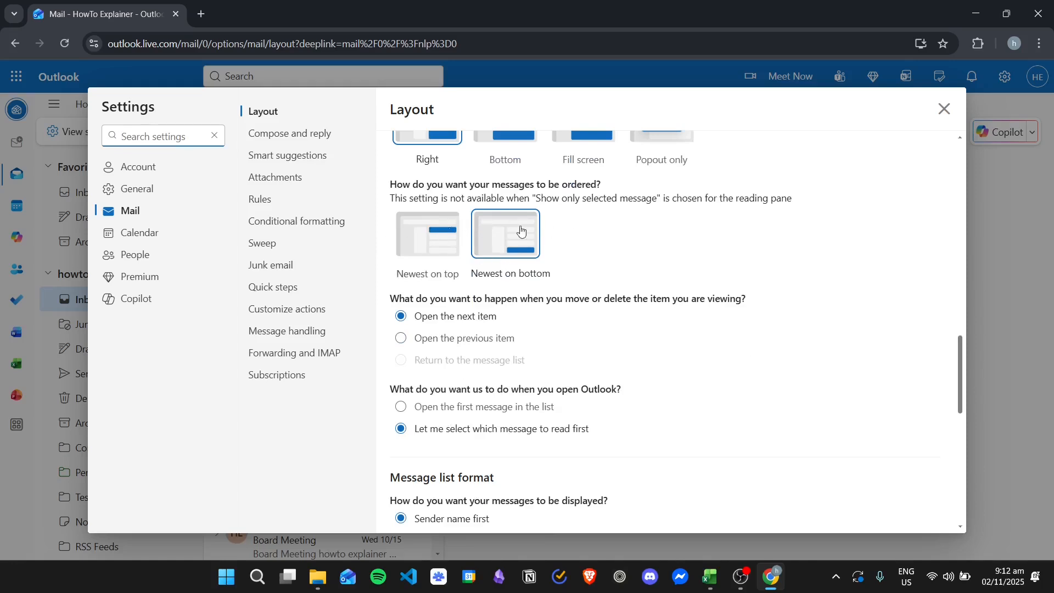
pyautogui.scroll(-3, 697, 237)
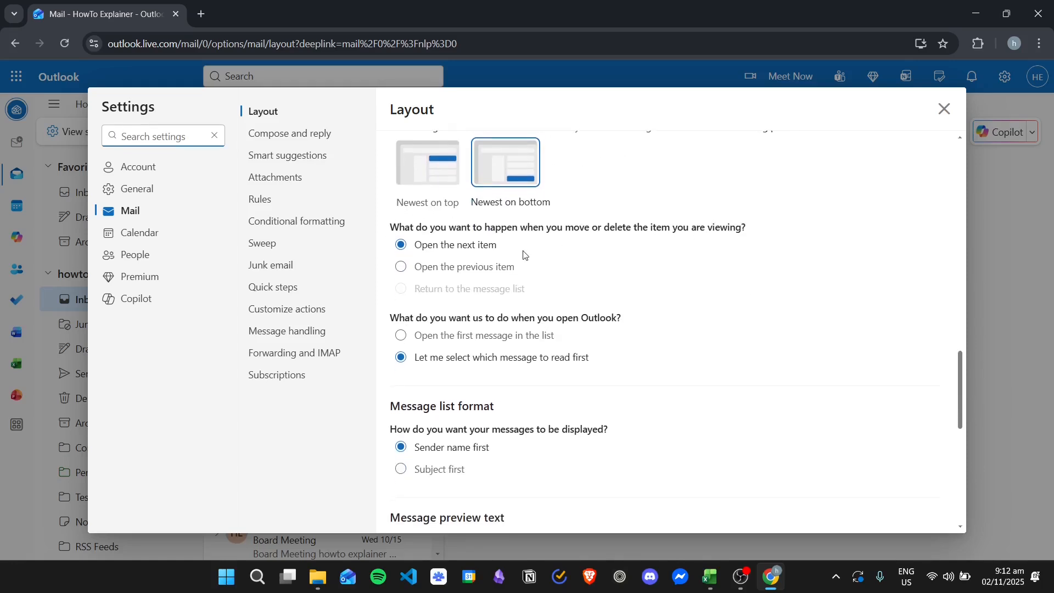
pyautogui.scroll(-2, 532, 266)
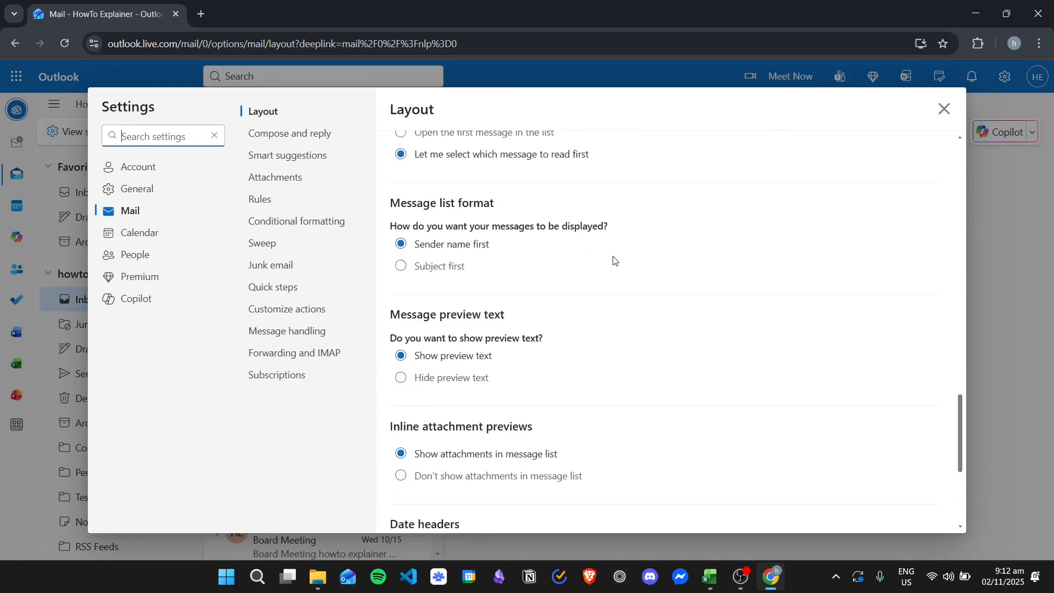
pyautogui.scroll(-2, 518, 271)
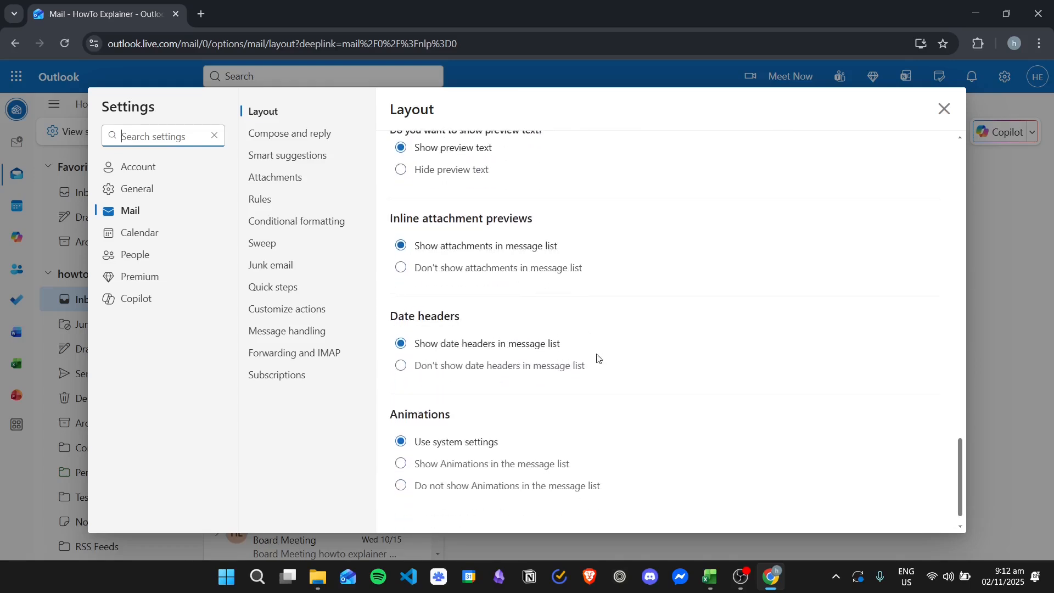
pyautogui.scroll(2, 708, 329)
pyautogui.scroll(6, 708, 329)
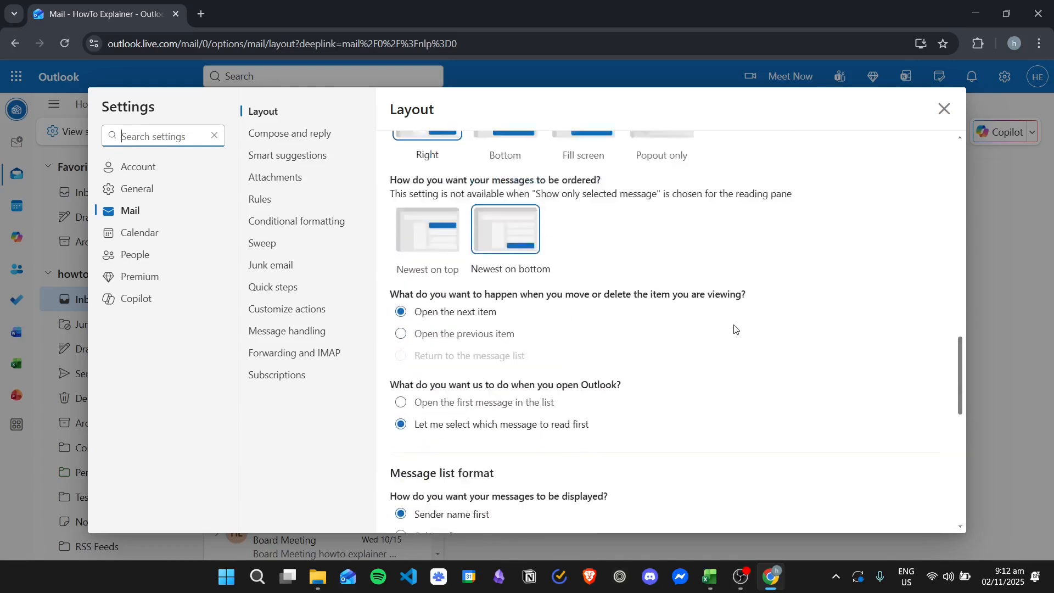
pyautogui.scroll(-3, 713, 324)
pyautogui.scroll(-5, 686, 307)
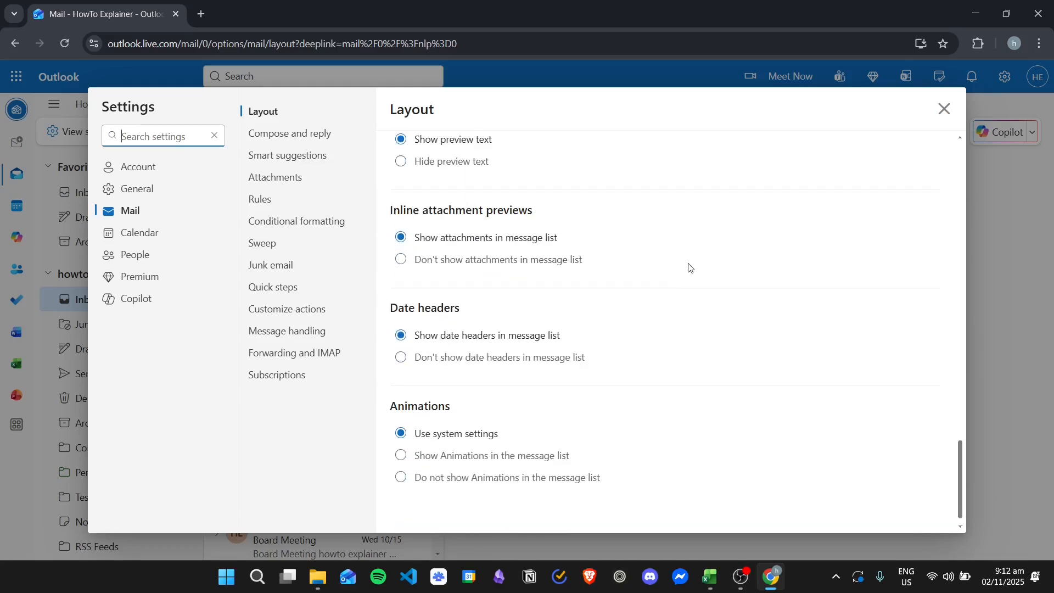
pyautogui.click(945, 108)
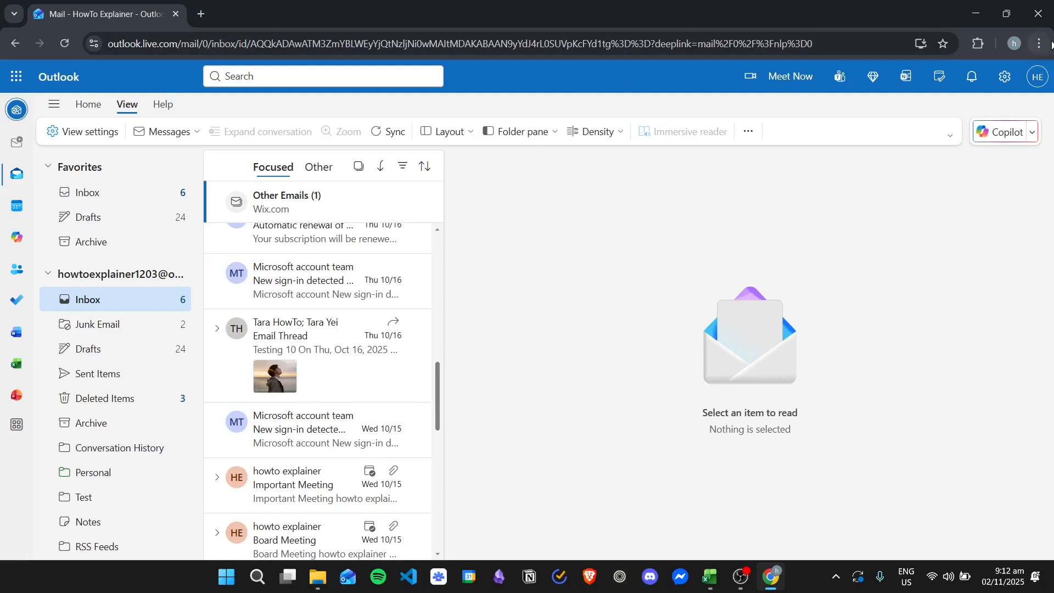
# Set the general appearance to Dark mode, save it and return to the inbox
pyautogui.click(1004, 77)
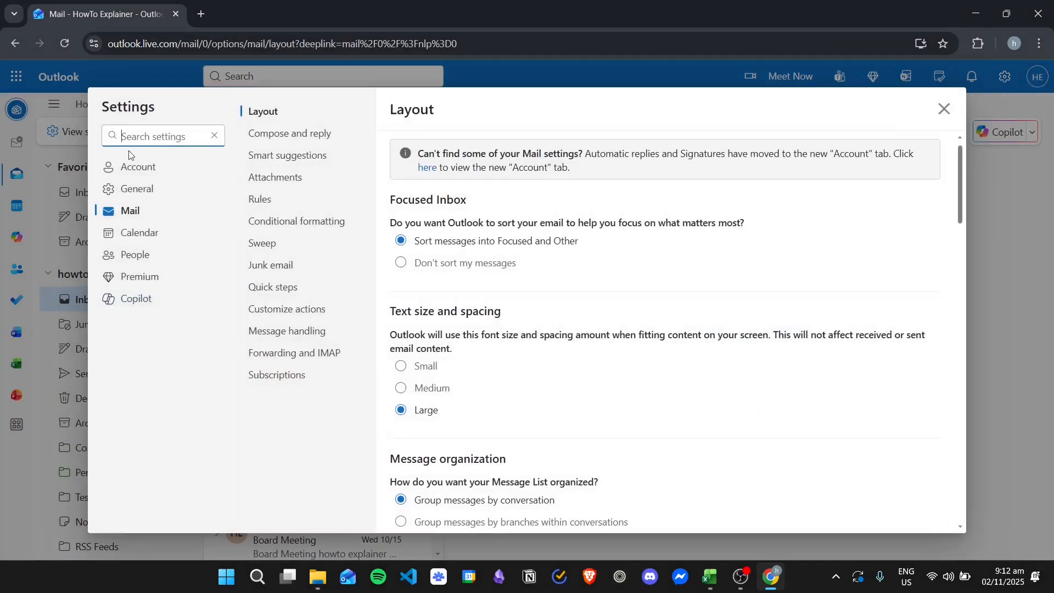
pyautogui.click(141, 189)
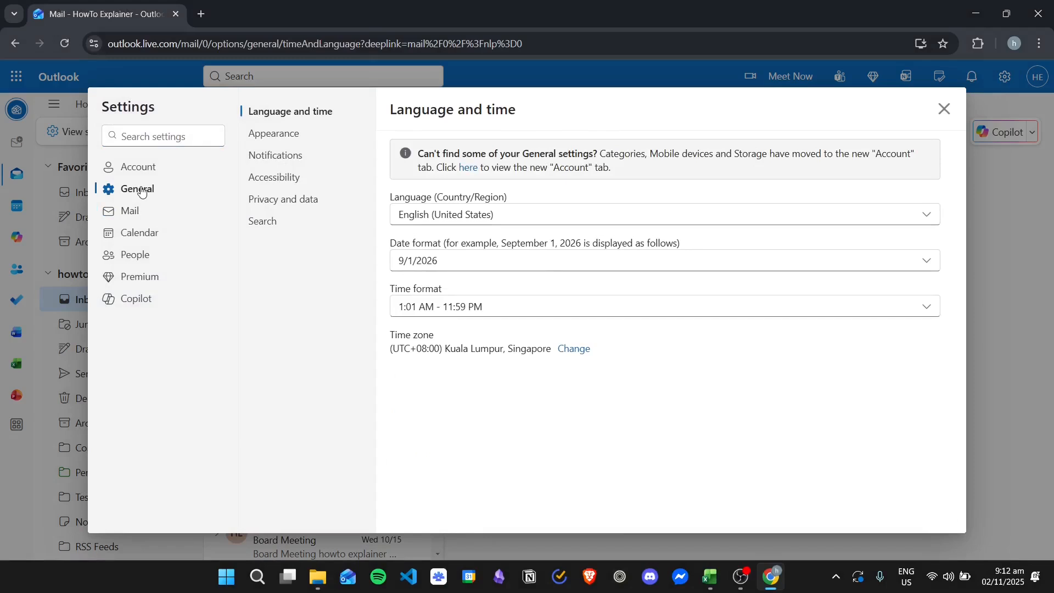
pyautogui.click(296, 137)
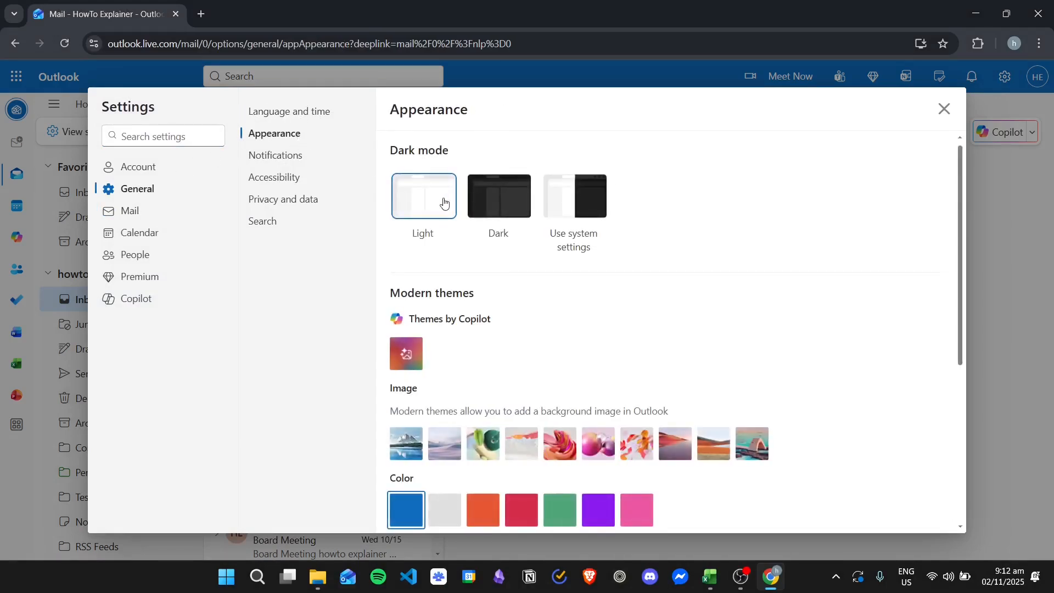
pyautogui.click(503, 206)
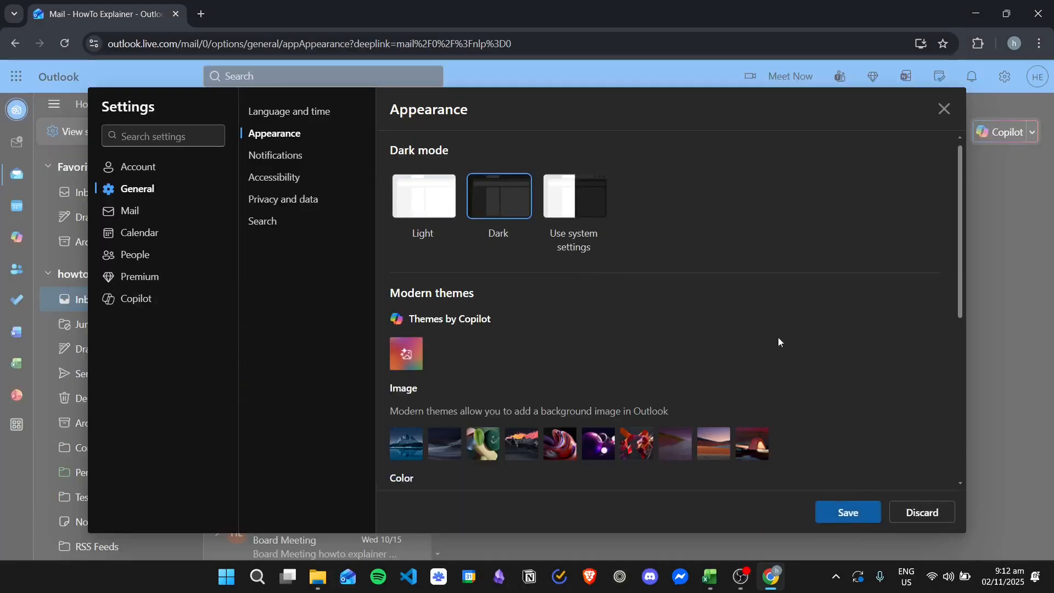
pyautogui.click(849, 513)
pyautogui.click(943, 117)
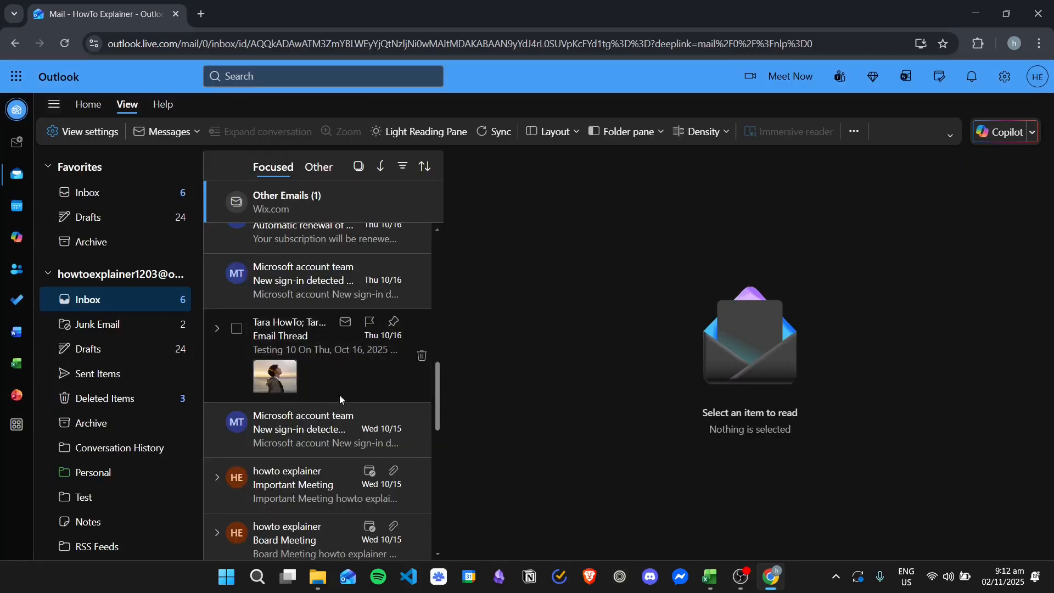
# Set the dark mode option in the general appearance settings to Use system settings and save it
pyautogui.click(1005, 76)
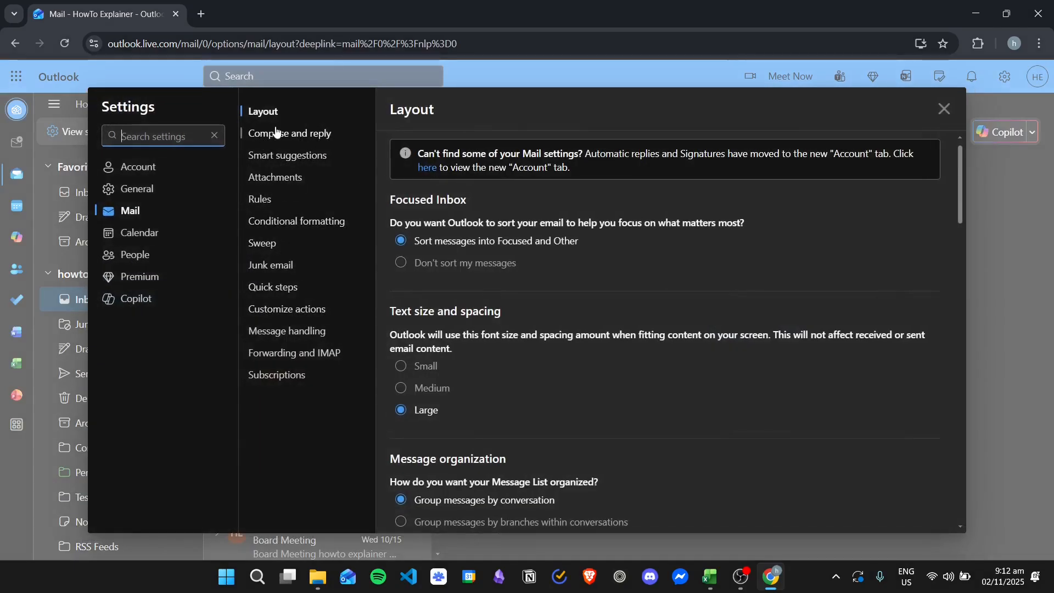
pyautogui.click(143, 197)
pyautogui.click(291, 135)
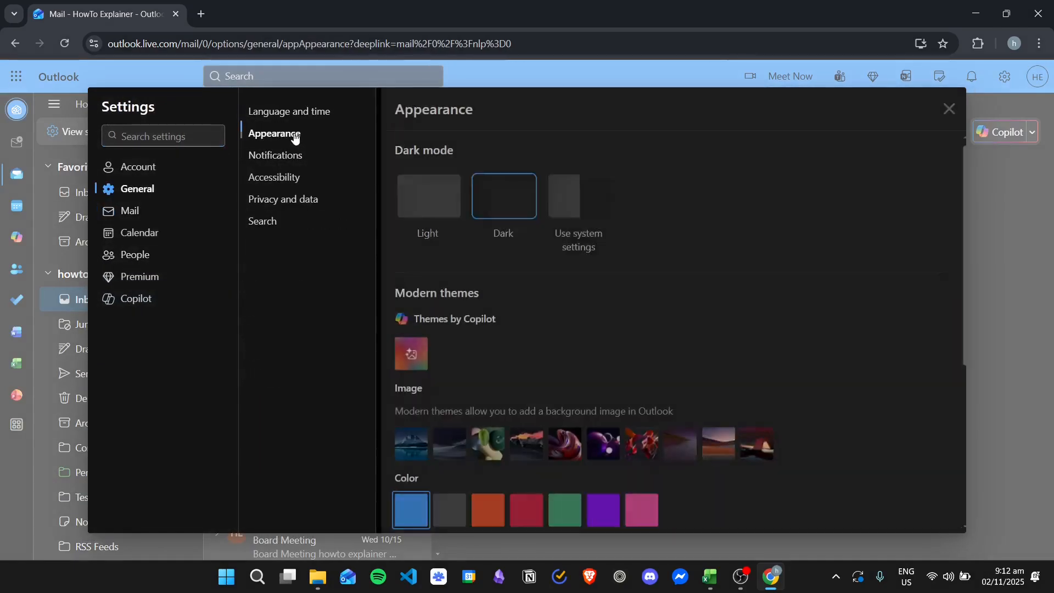
pyautogui.click(595, 194)
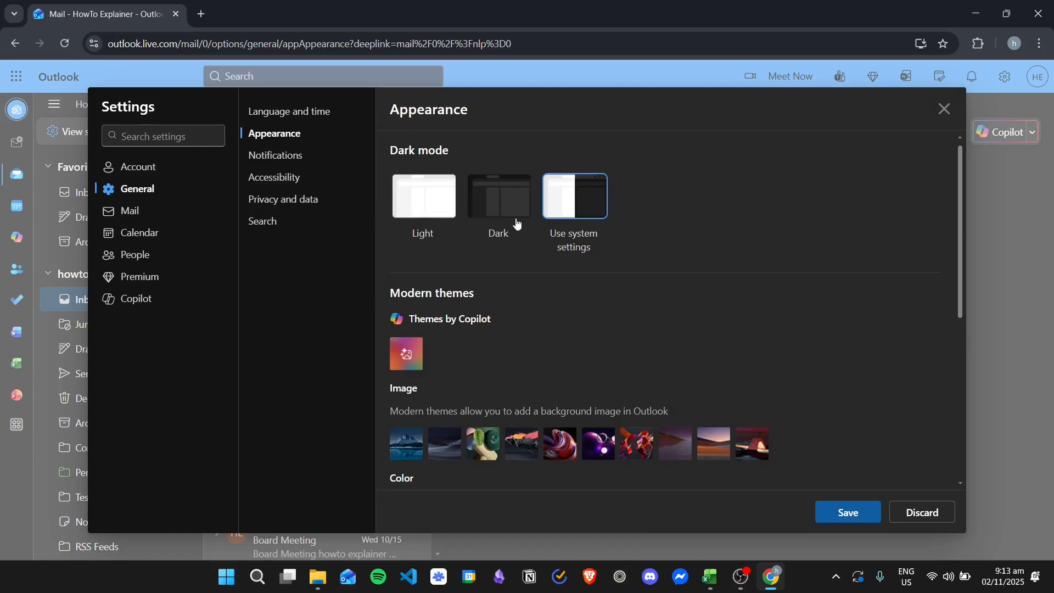
pyautogui.click(849, 515)
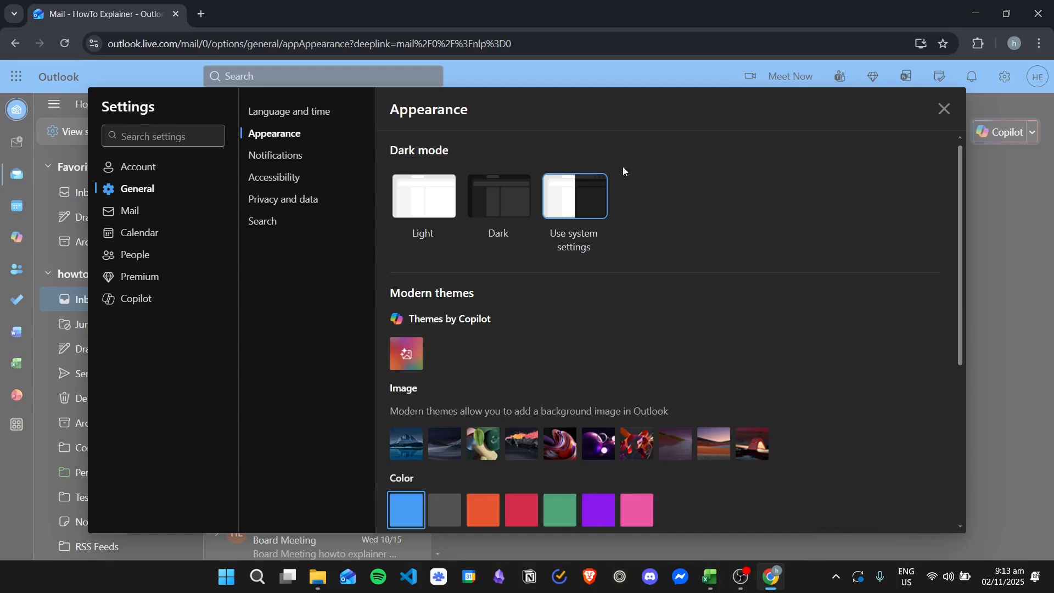
# Apply the mountain lake image as the modern theme, save it and return to the inbox
pyautogui.scroll(-3, 697, 281)
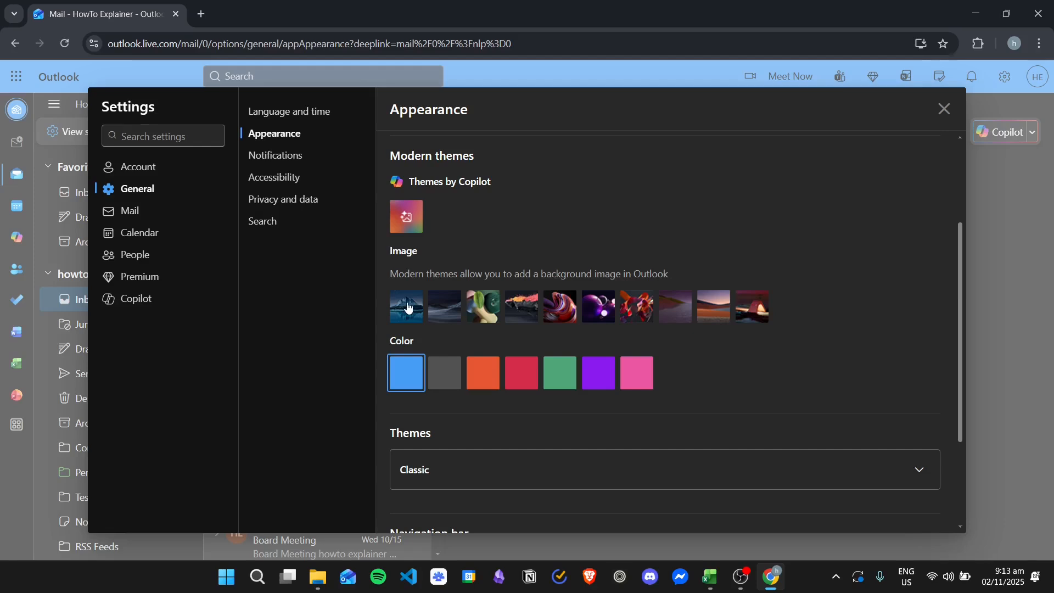
pyautogui.click(412, 306)
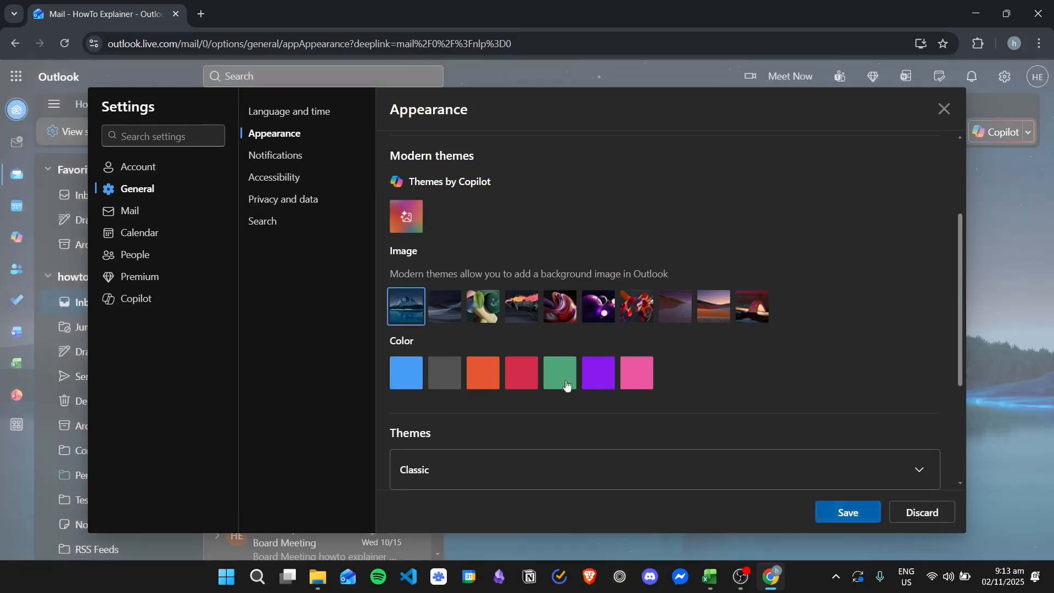
pyautogui.click(866, 510)
pyautogui.click(945, 108)
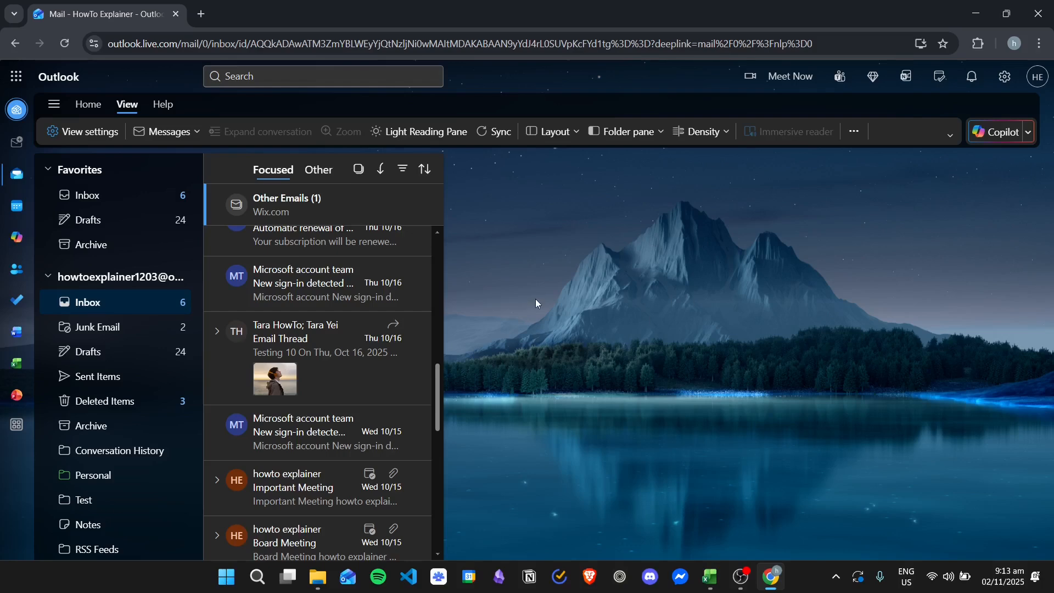
# Change the modern theme to the image of a dark rock with colorful particles, save it and return to the inbox
pyautogui.click(1004, 77)
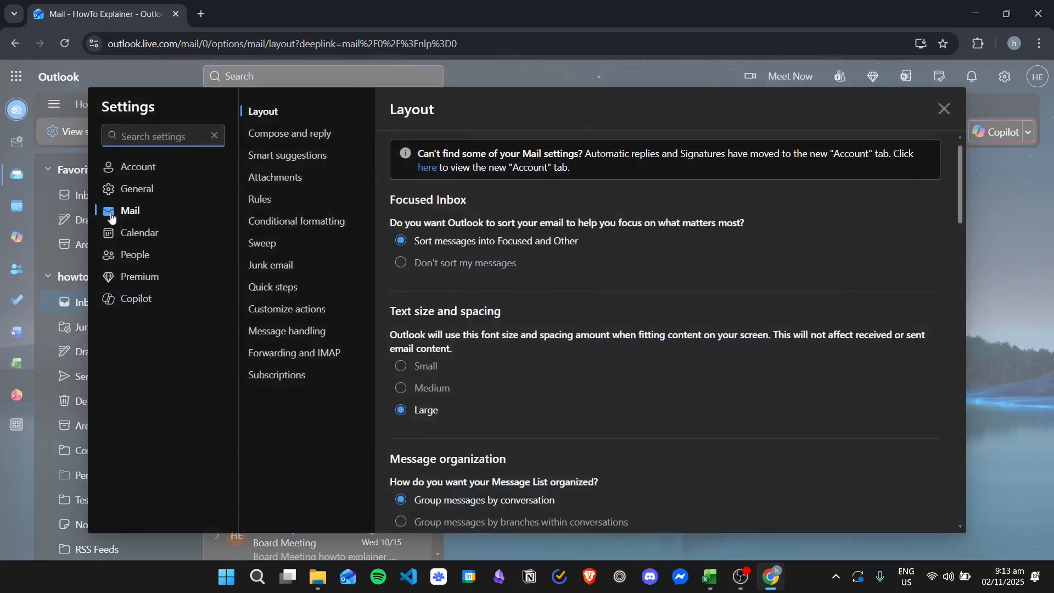
pyautogui.click(135, 189)
pyautogui.click(274, 134)
pyautogui.scroll(-2, 532, 355)
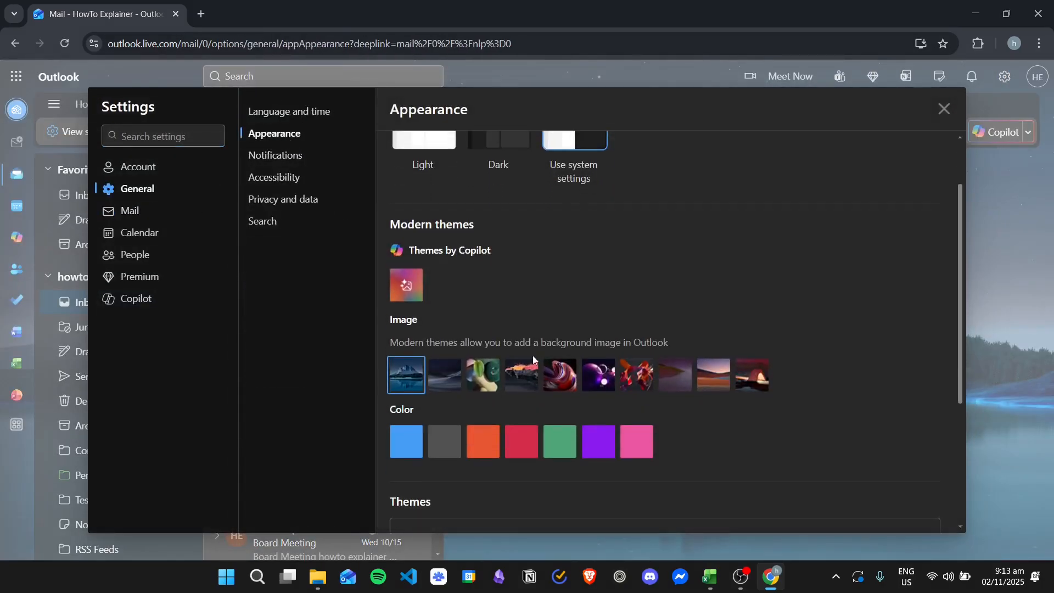
pyautogui.click(537, 371)
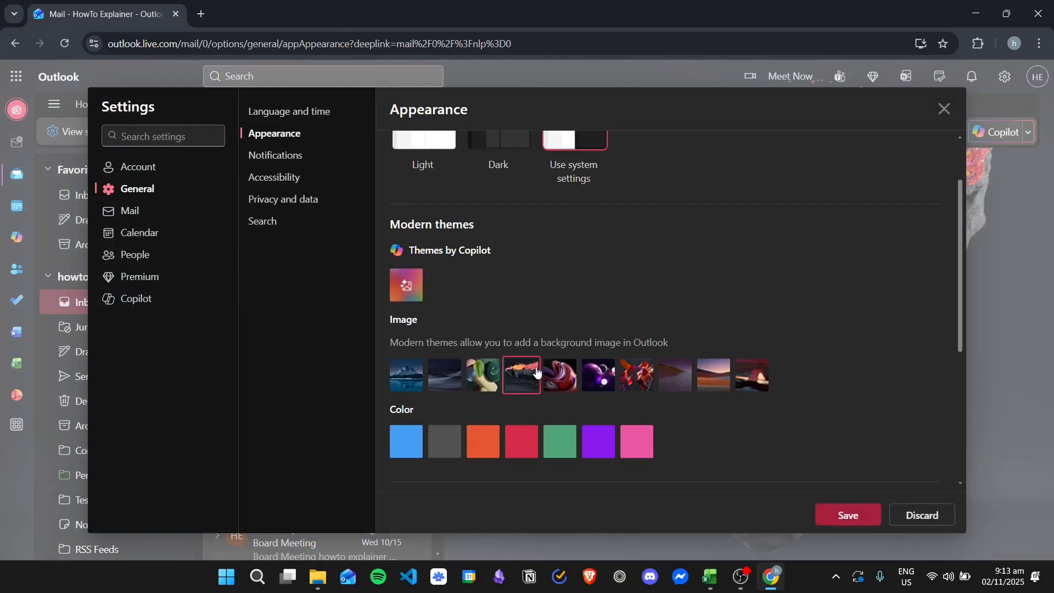
pyautogui.click(822, 510)
pyautogui.click(943, 107)
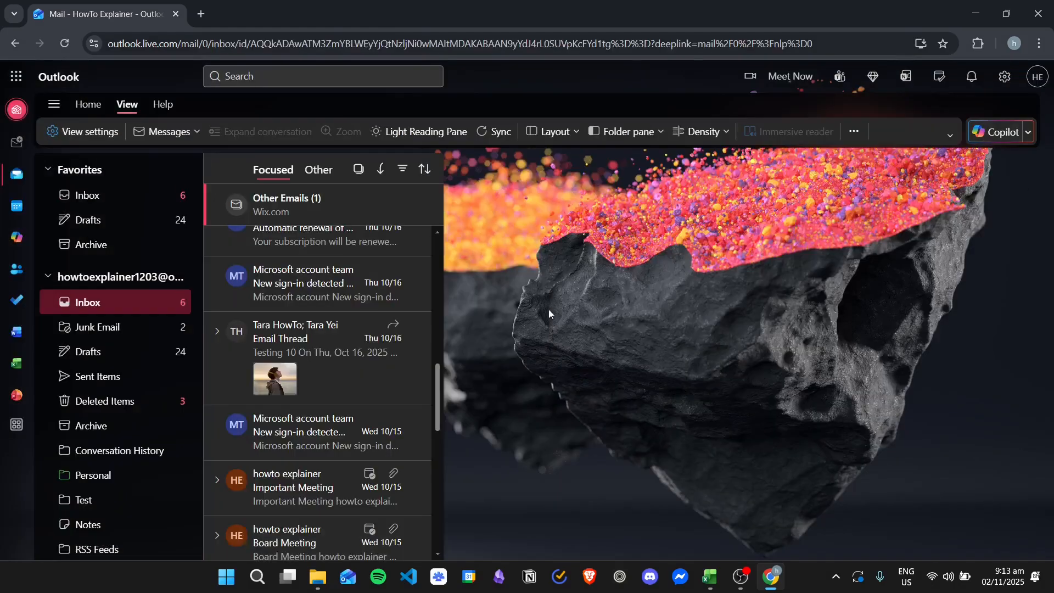
# Try the orange color theme, replace the image theme with the blue color instead, save it and return to the inbox
pyautogui.click(1004, 76)
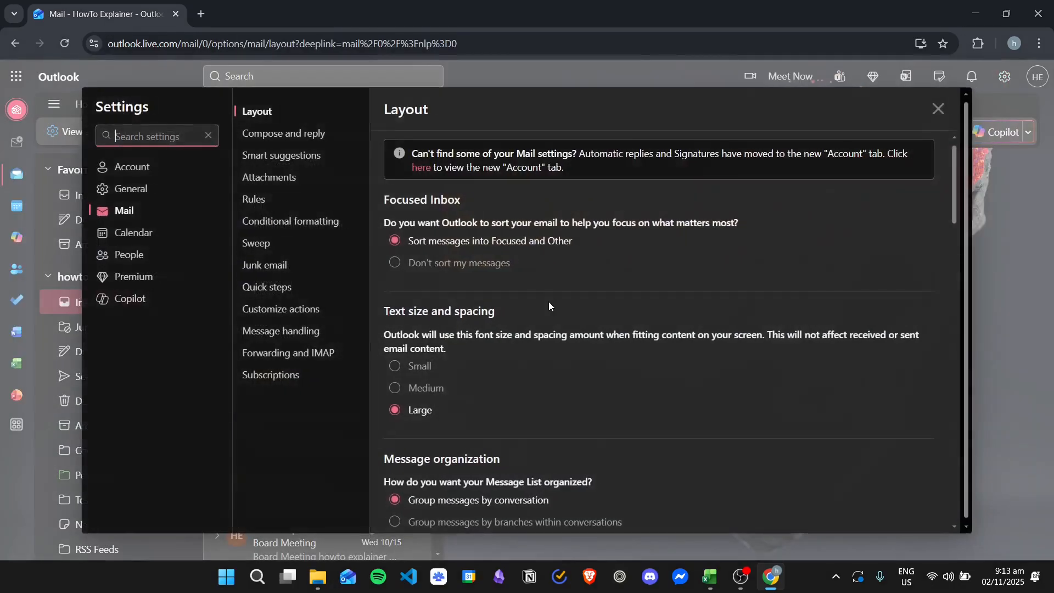
pyautogui.click(129, 190)
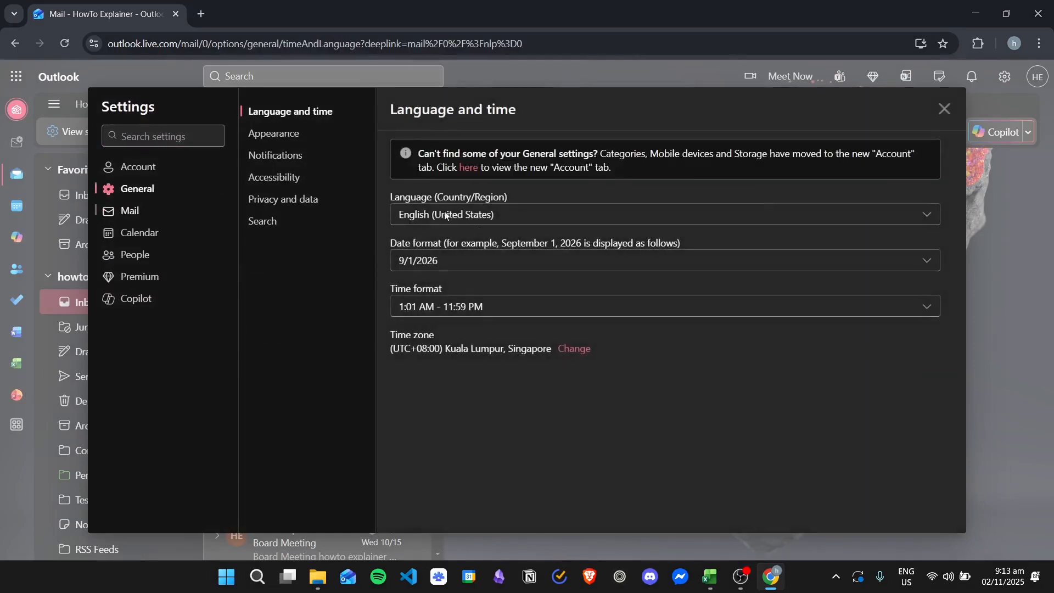
pyautogui.click(299, 134)
pyautogui.scroll(-2, 673, 296)
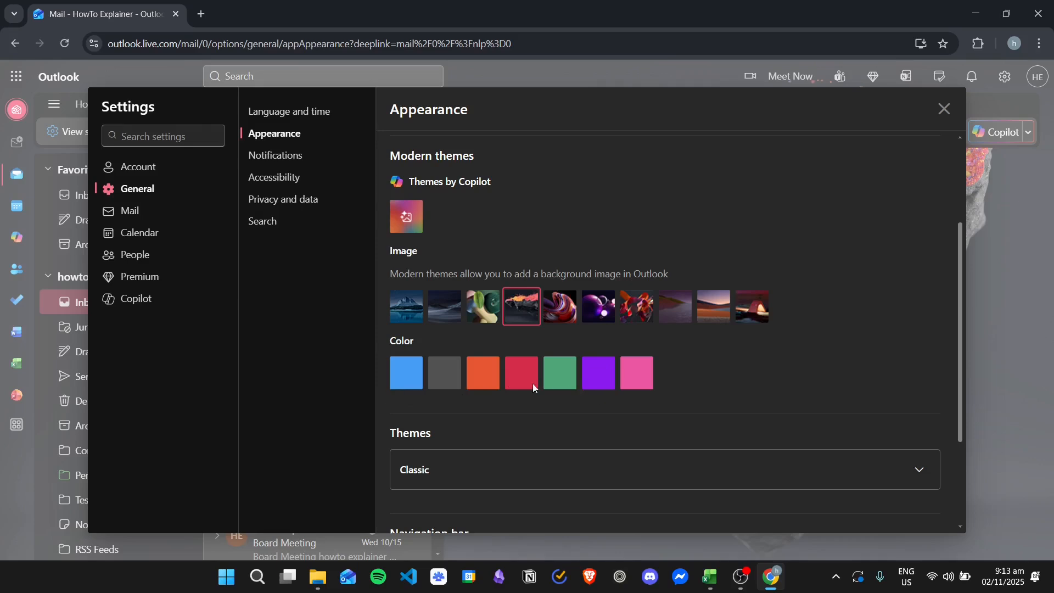
pyautogui.click(479, 378)
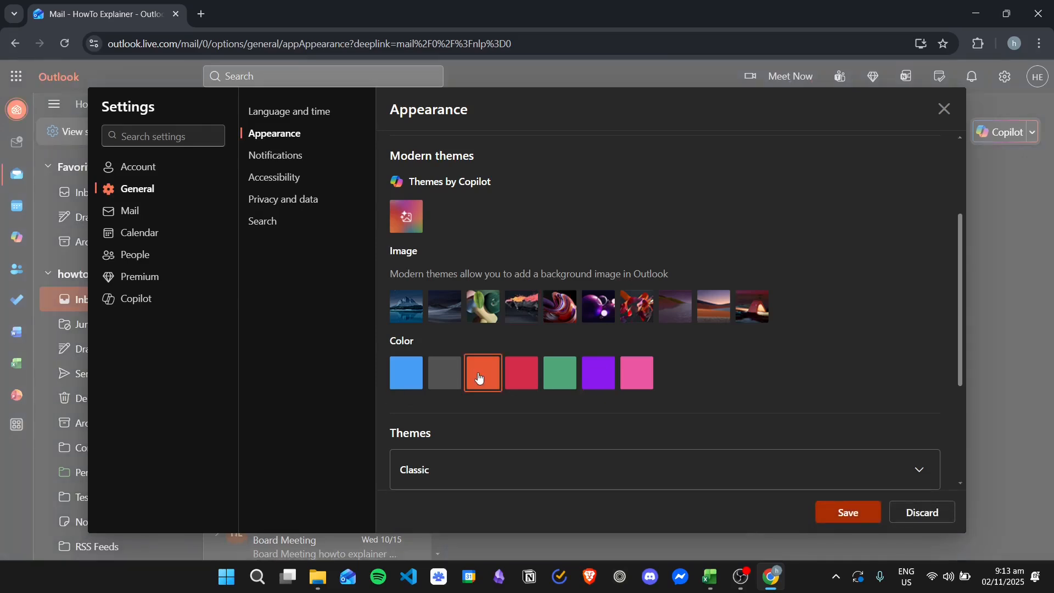
pyautogui.click(407, 376)
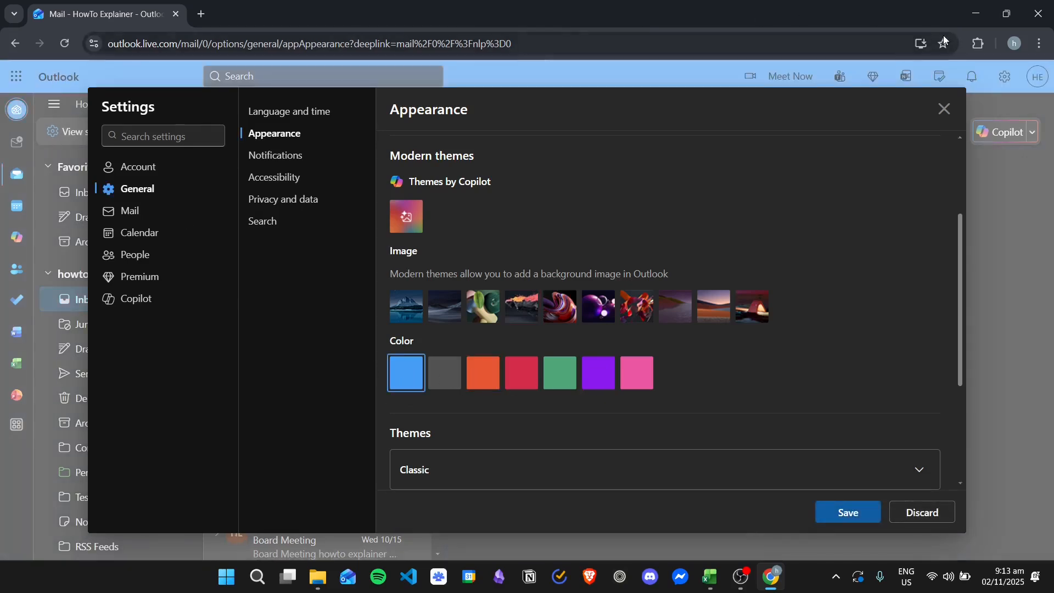
pyautogui.click(866, 514)
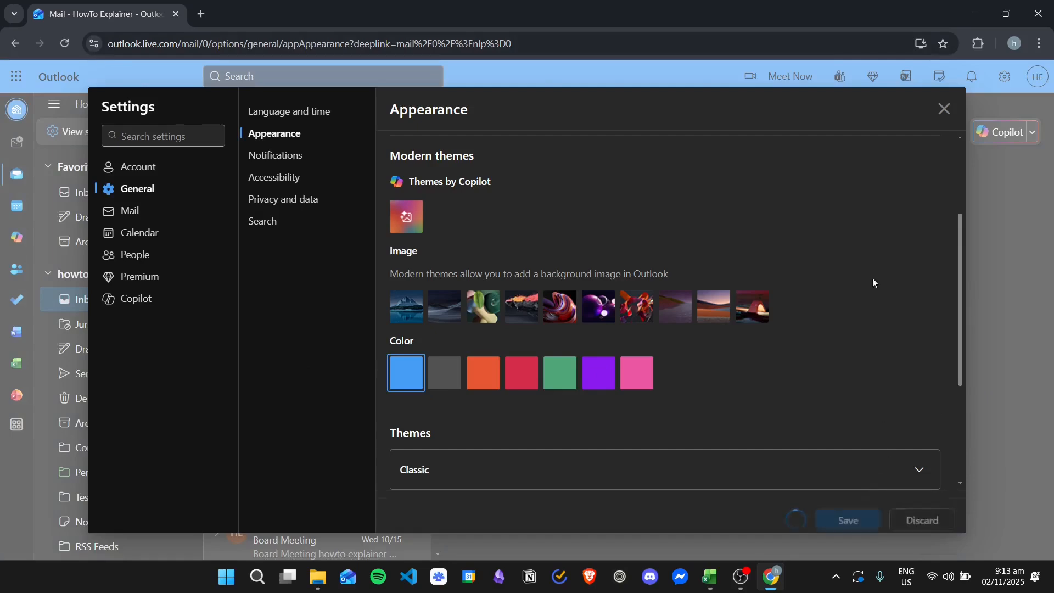
pyautogui.click(944, 109)
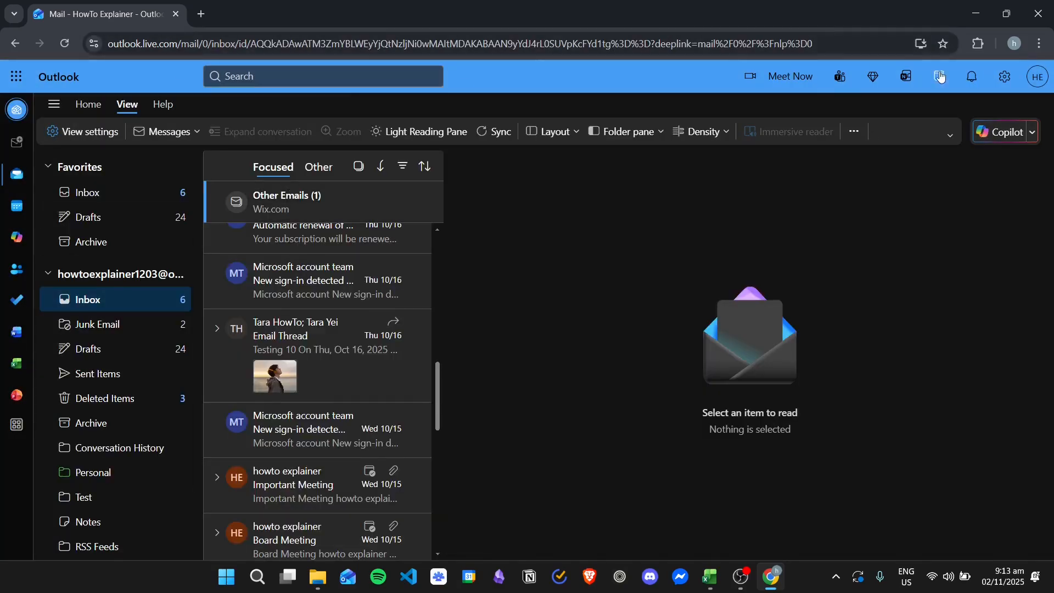
# Change the modern theme to the orange color in the general appearance settings, save it and return to the inbox
pyautogui.click(1004, 76)
pyautogui.click(156, 192)
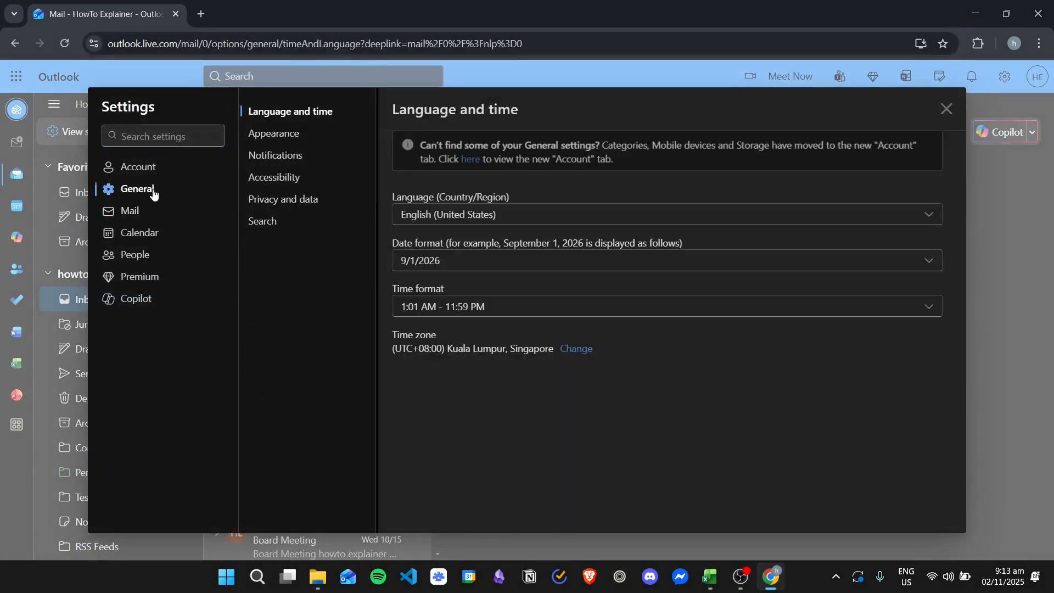
pyautogui.click(293, 134)
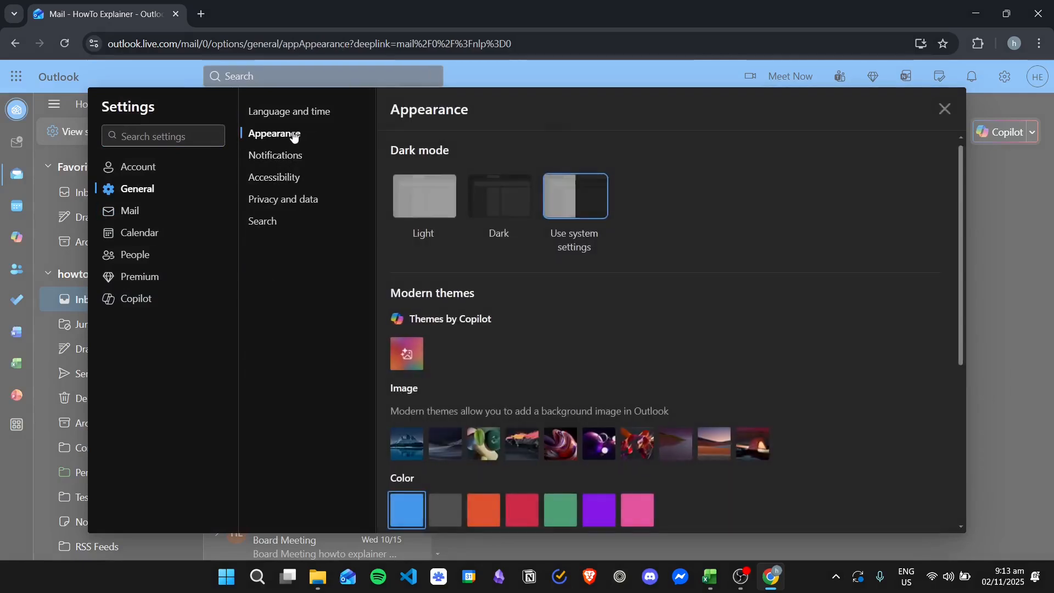
pyautogui.scroll(-1, 682, 331)
pyautogui.click(482, 441)
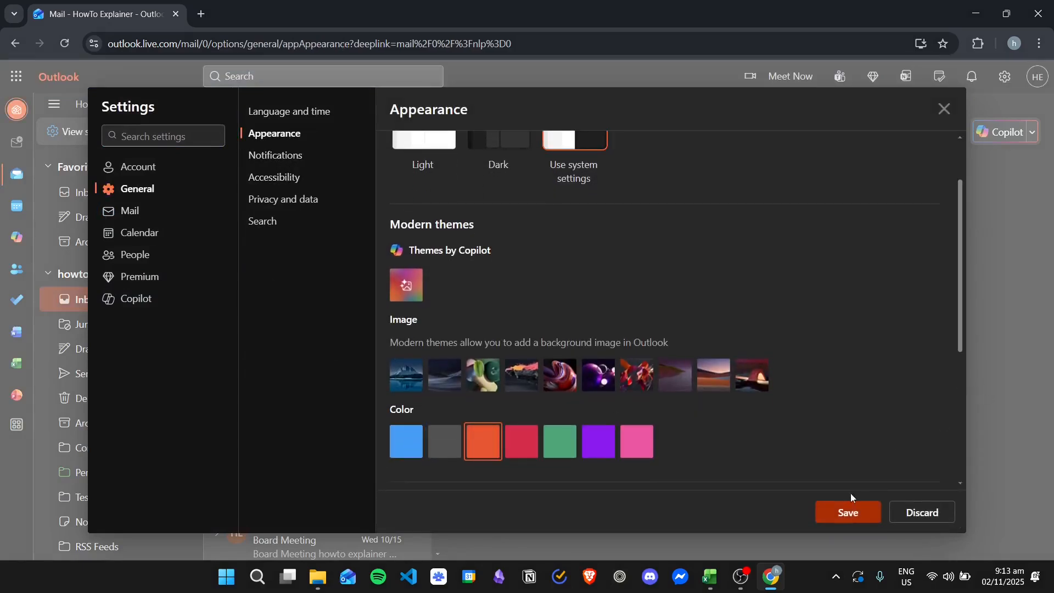
pyautogui.click(850, 513)
pyautogui.click(944, 109)
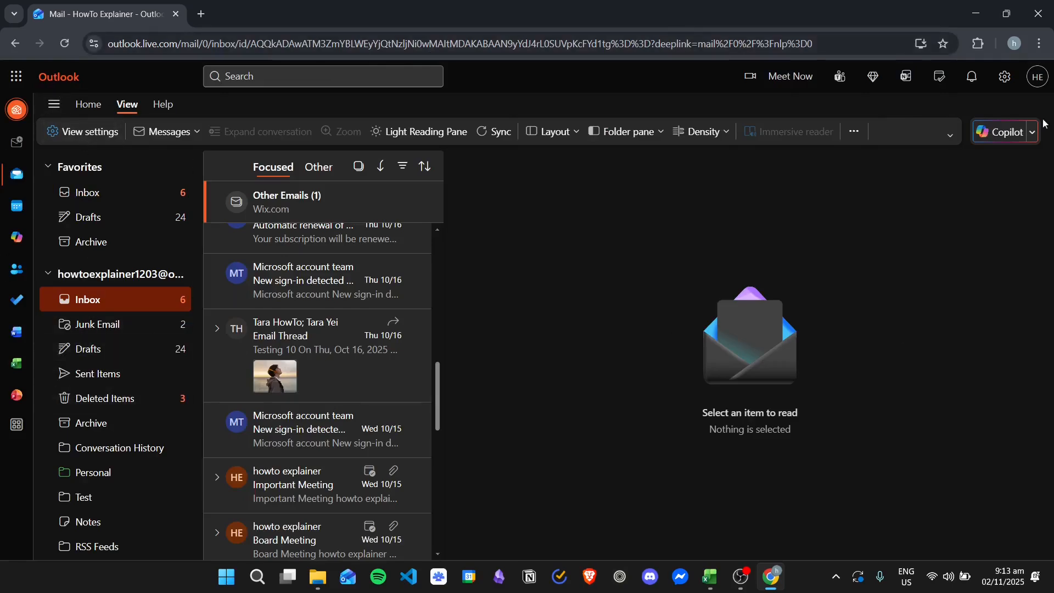
# Apply the white lucky cat theme from the Classic themes in the general appearance settings, save it and return to the inbox
pyautogui.click(1004, 77)
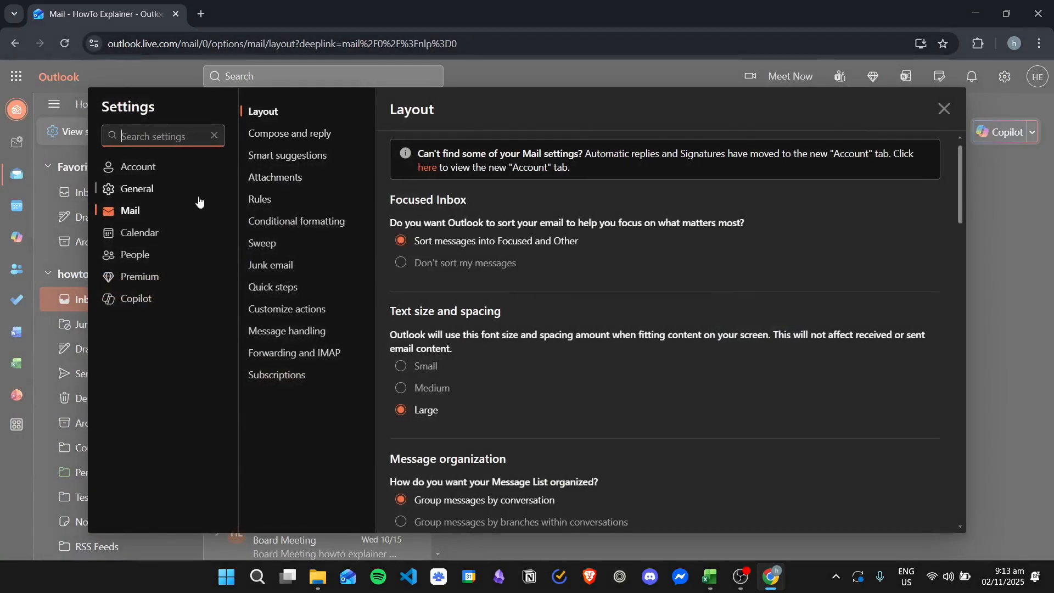
pyautogui.click(137, 188)
pyautogui.click(277, 134)
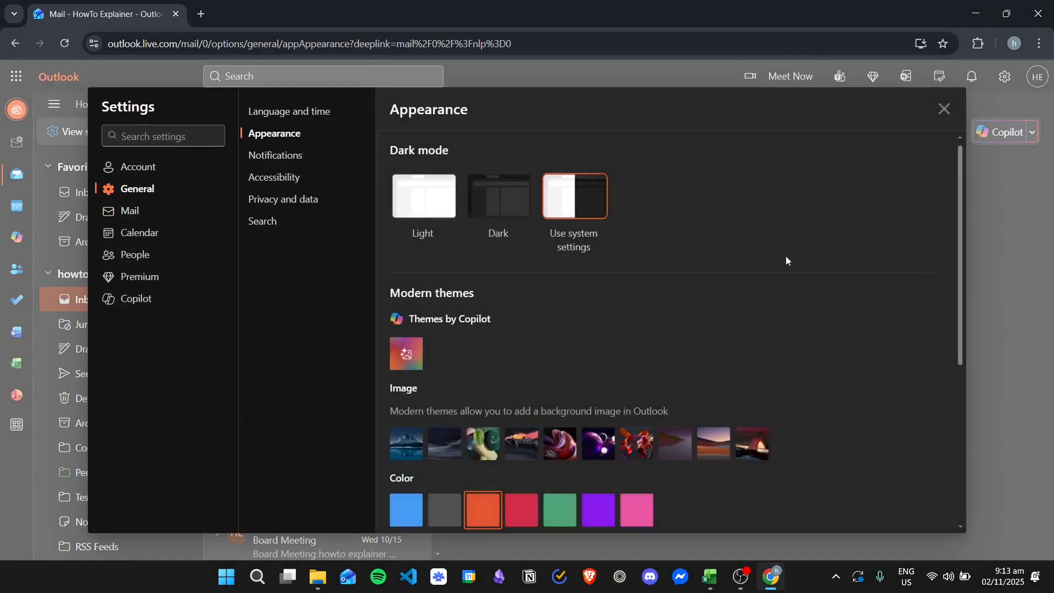
pyautogui.scroll(-3, 786, 262)
pyautogui.scroll(-3, 790, 263)
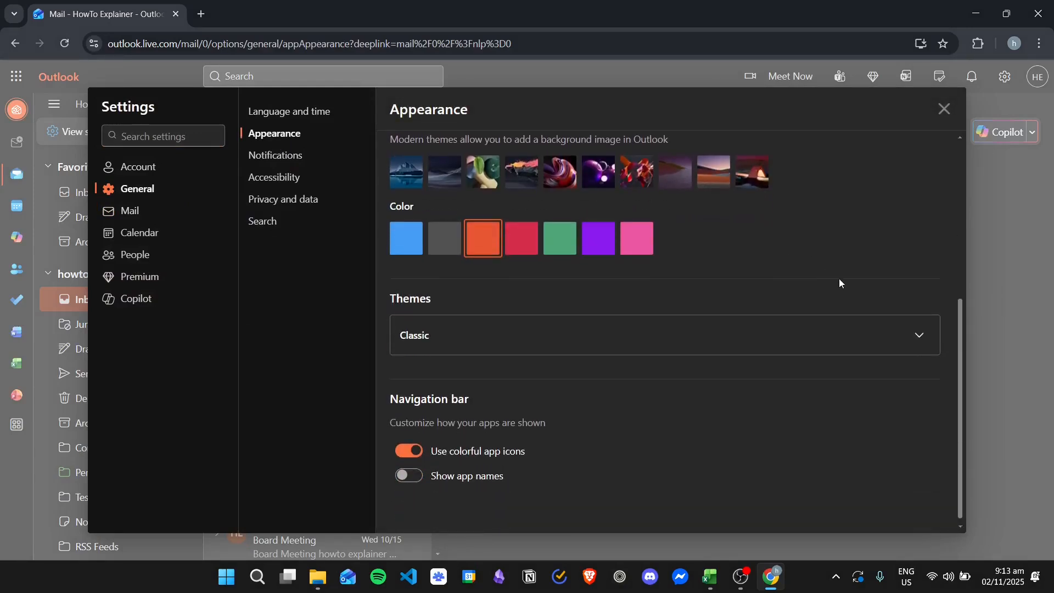
pyautogui.scroll(1, 839, 278)
pyautogui.scroll(1, 816, 295)
pyautogui.scroll(-1, 922, 417)
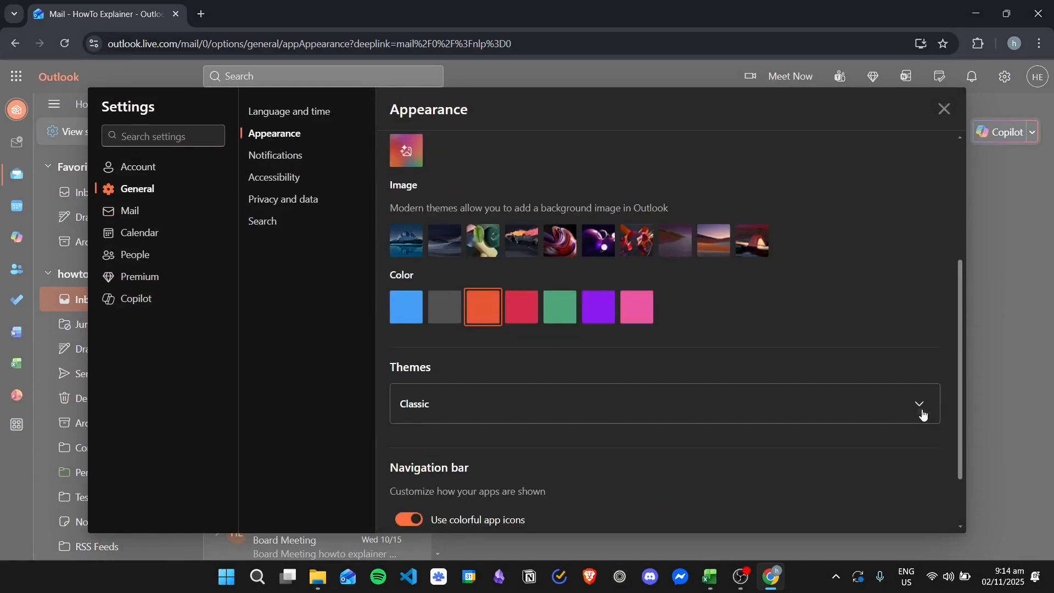
pyautogui.click(921, 411)
pyautogui.scroll(-3, 719, 268)
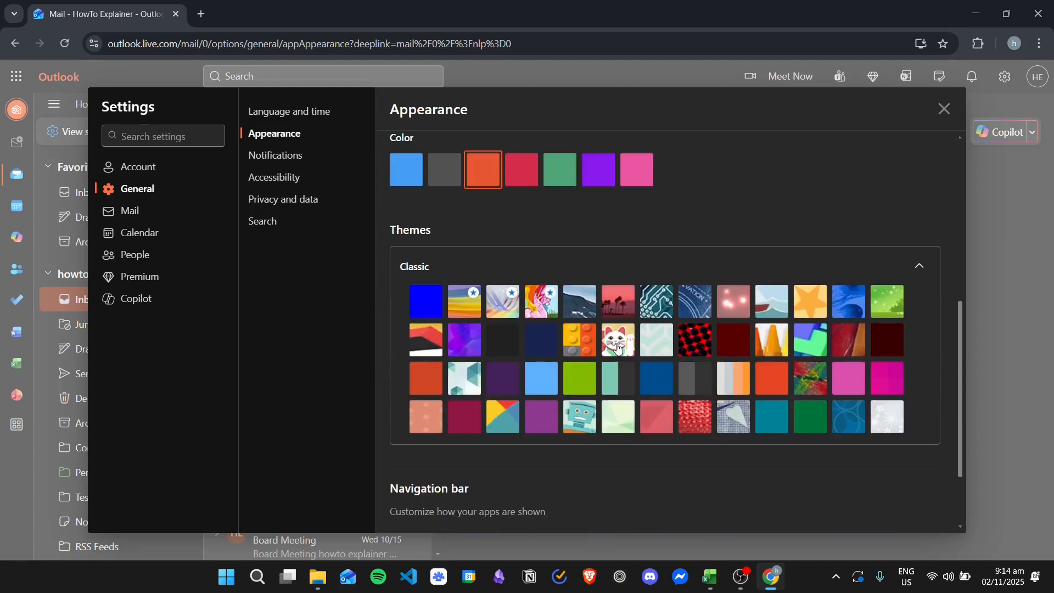
pyautogui.click(618, 348)
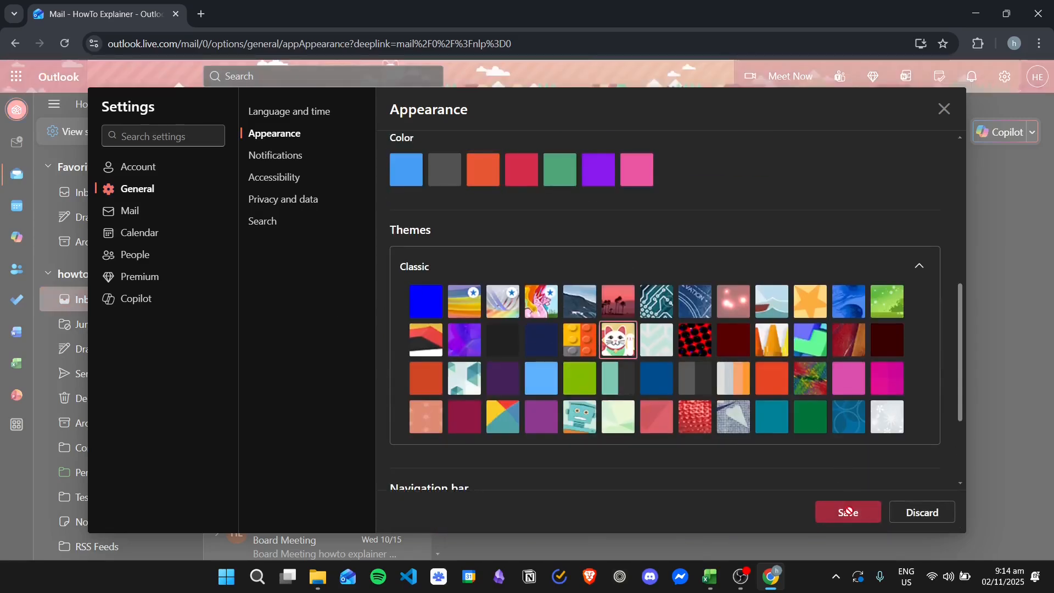
pyautogui.click(848, 512)
pyautogui.click(944, 107)
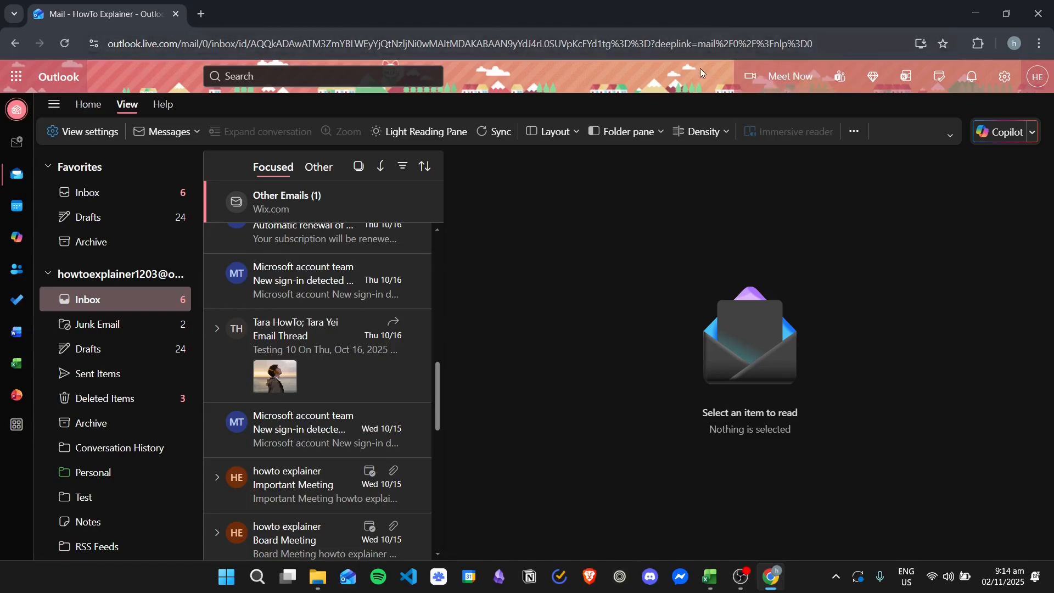
# Reopen the general appearance settings, look over the Classic themes and select the blue color as the modern theme
pyautogui.click(1004, 76)
pyautogui.click(148, 188)
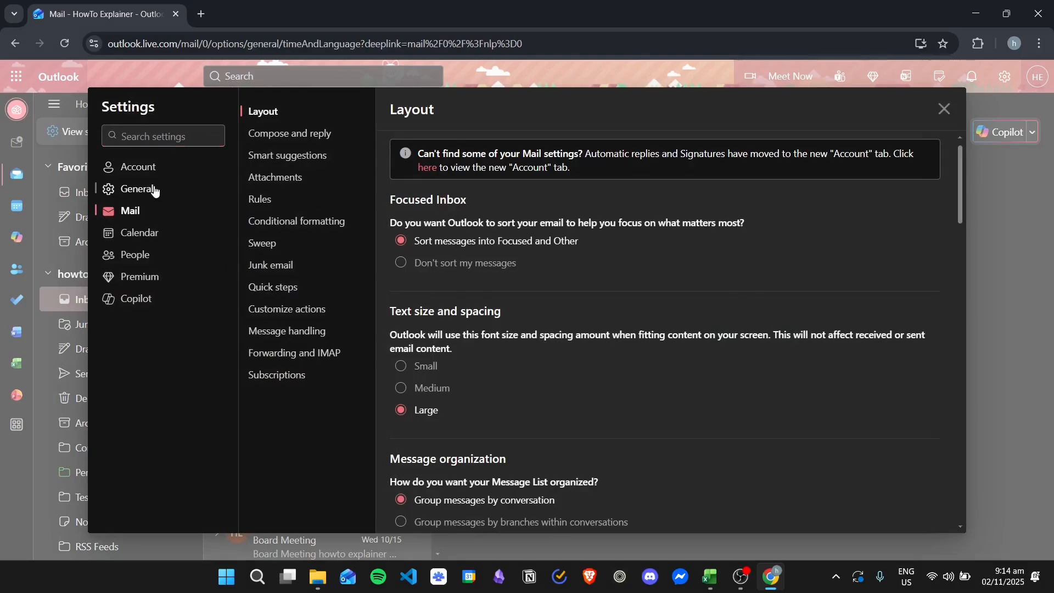
pyautogui.click(276, 137)
pyautogui.scroll(-5, 730, 299)
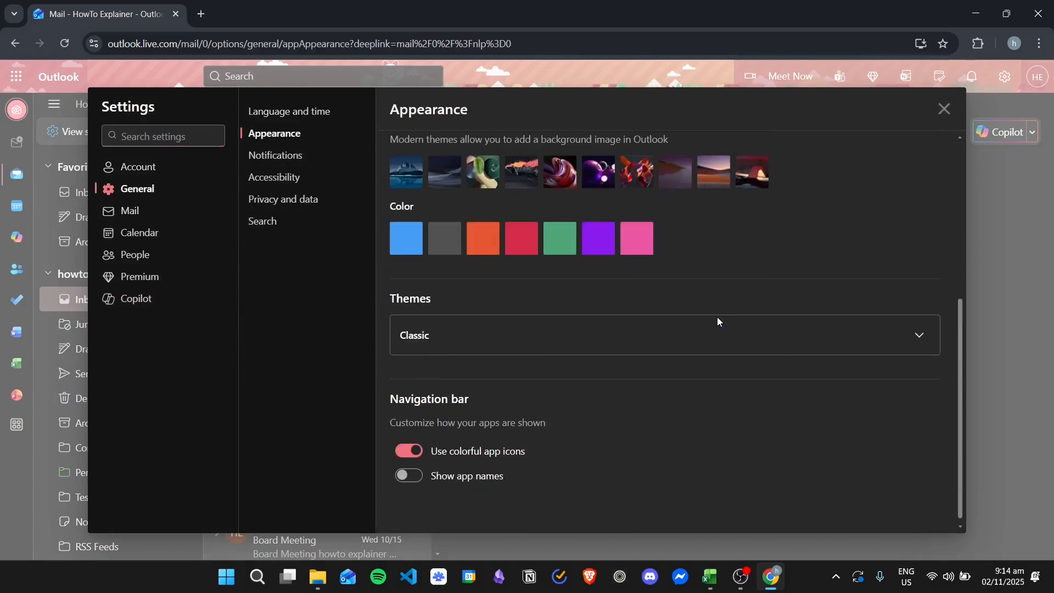
pyautogui.click(918, 335)
pyautogui.scroll(-3, 851, 294)
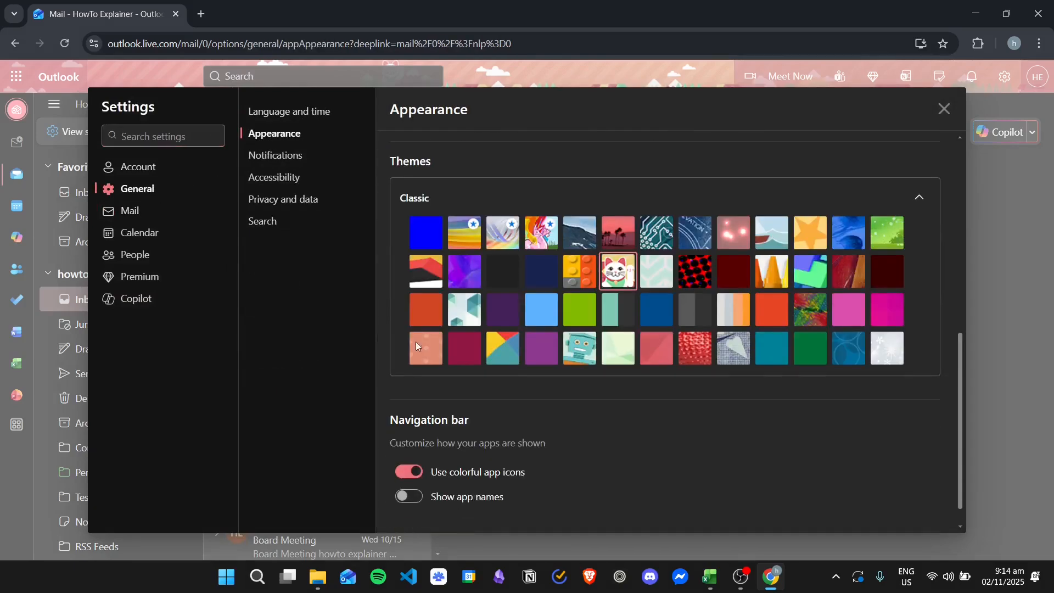
pyautogui.scroll(4, 856, 299)
pyautogui.scroll(1, 639, 396)
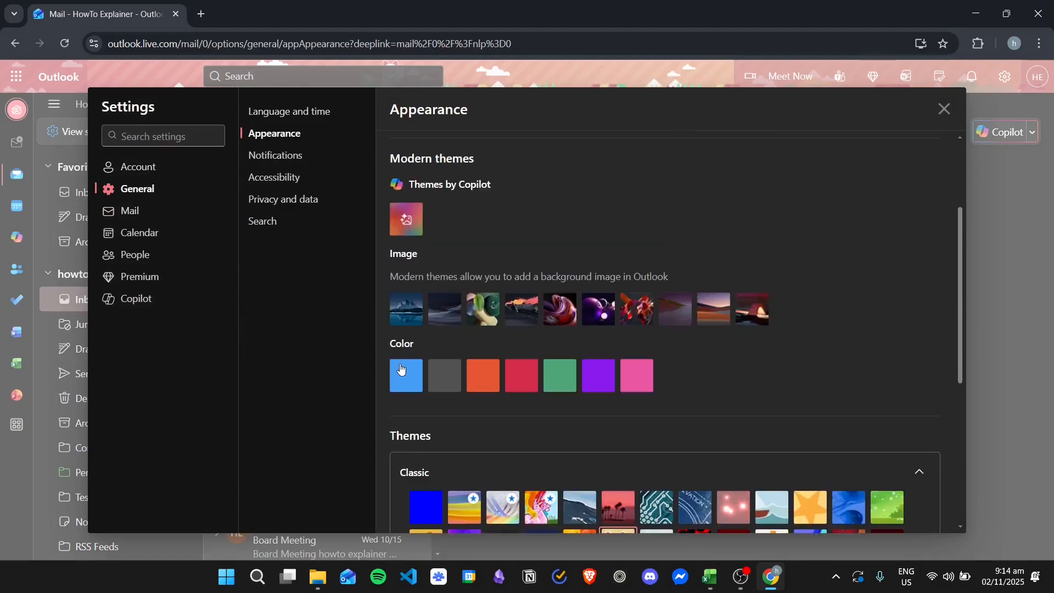
pyautogui.click(406, 375)
# Set the dark mode option to Light, save the appearance changes and return to the inbox
pyautogui.scroll(1, 769, 351)
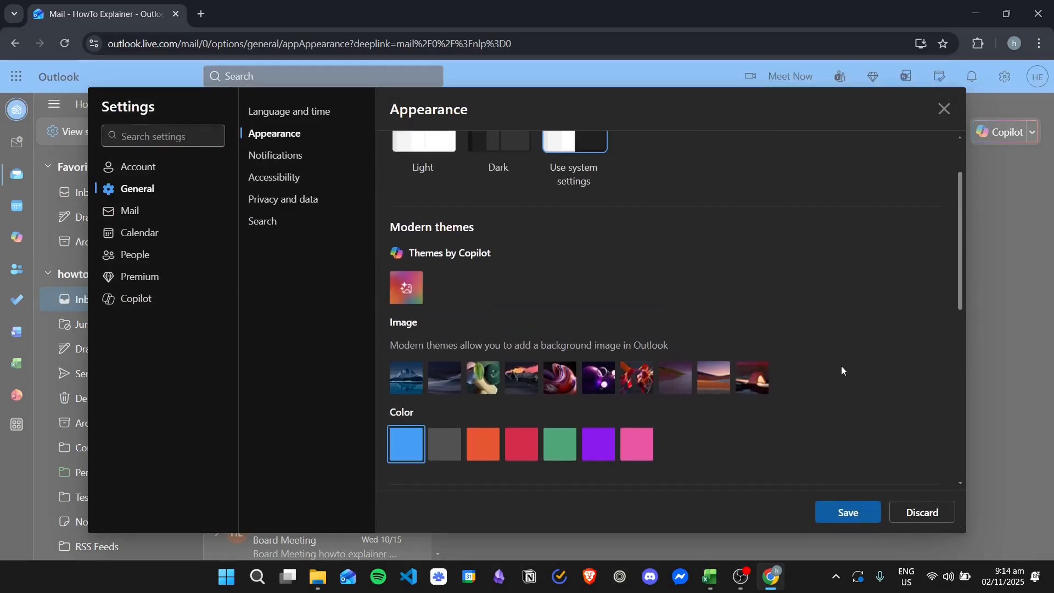
pyautogui.scroll(1, 536, 262)
pyautogui.click(414, 205)
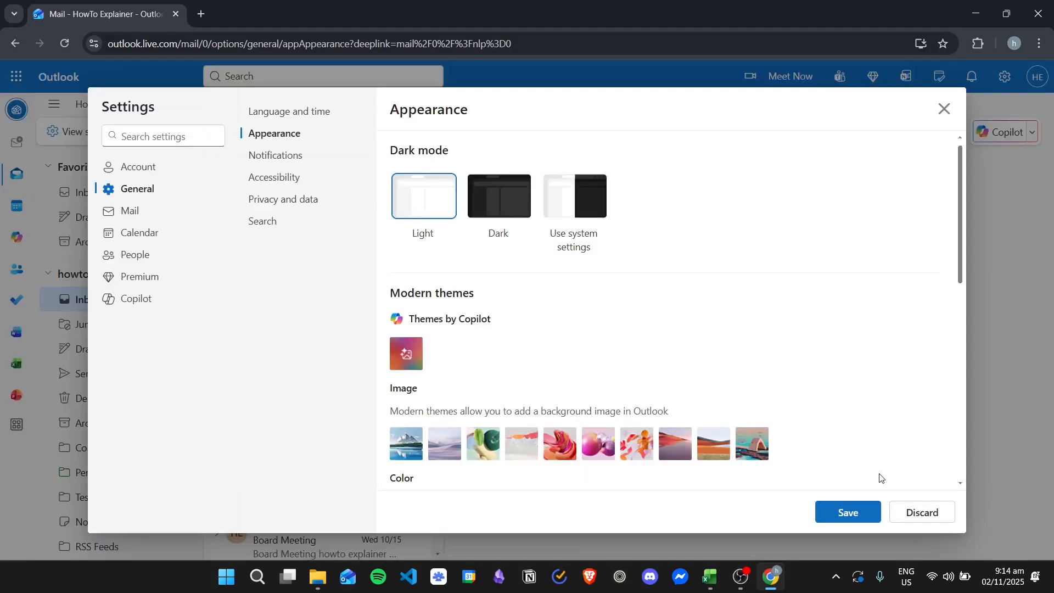
pyautogui.click(857, 511)
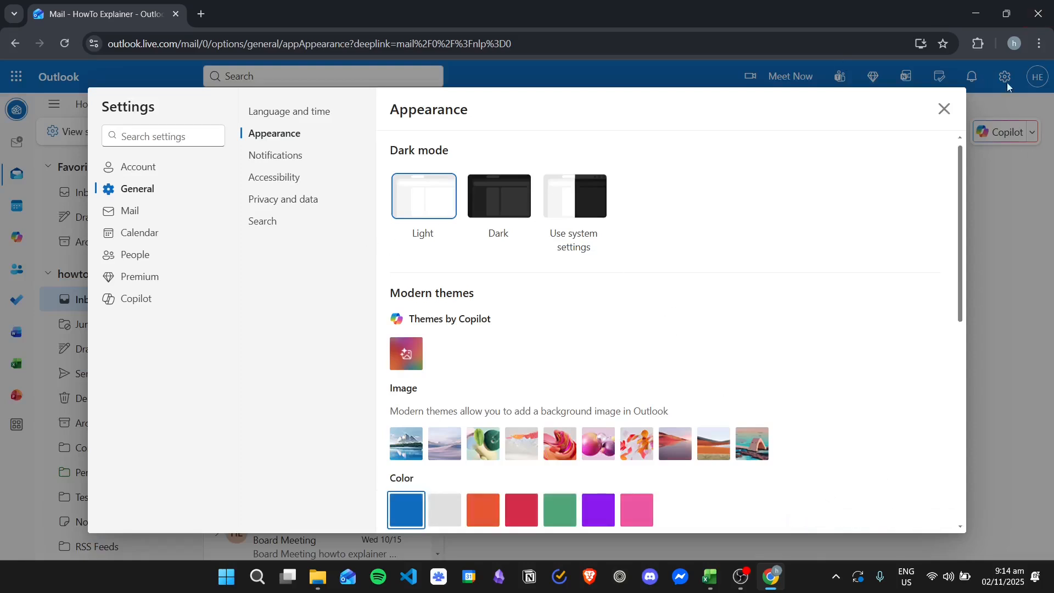
pyautogui.click(943, 108)
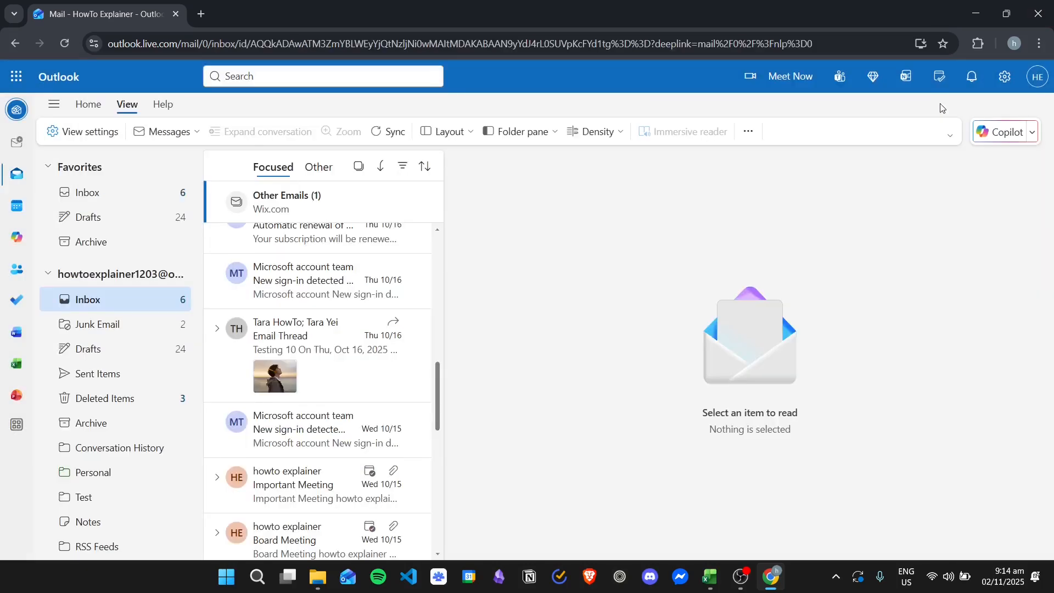